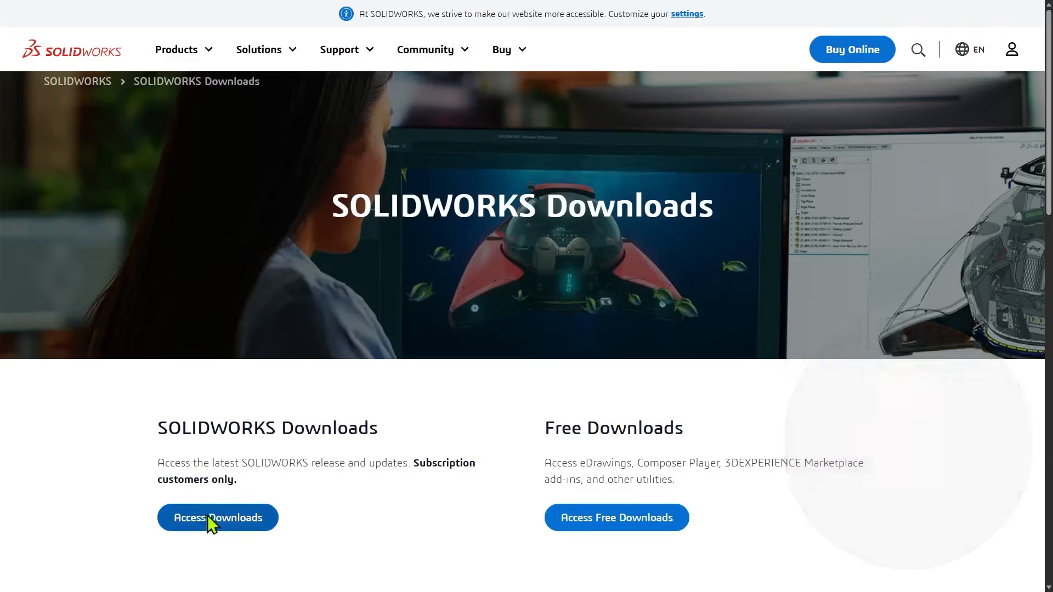
- Log in to the subscription customers' SOLIDWORKS Downloads page with the account password and check the available version filter options
{"action": "key", "text": "Return"}
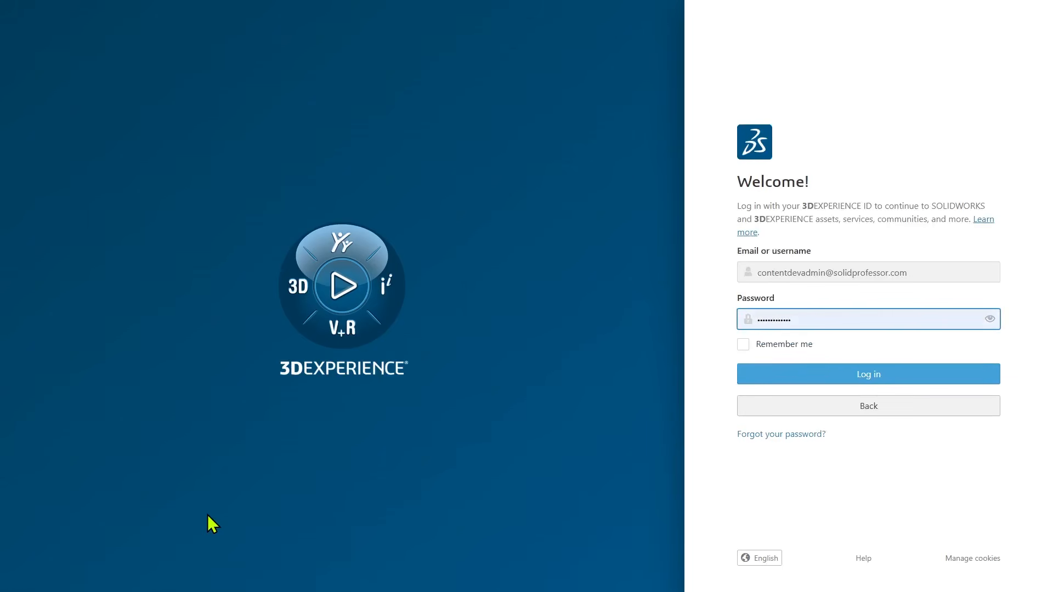
{"action": "key", "text": "Return"}
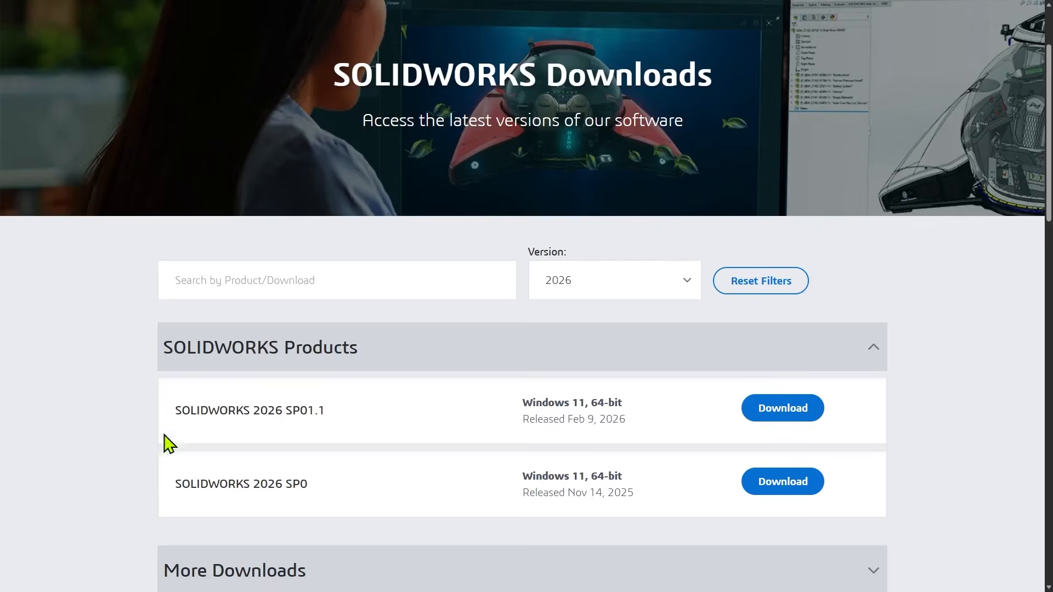
{"action": "left_click", "coordinate": [685, 289]}
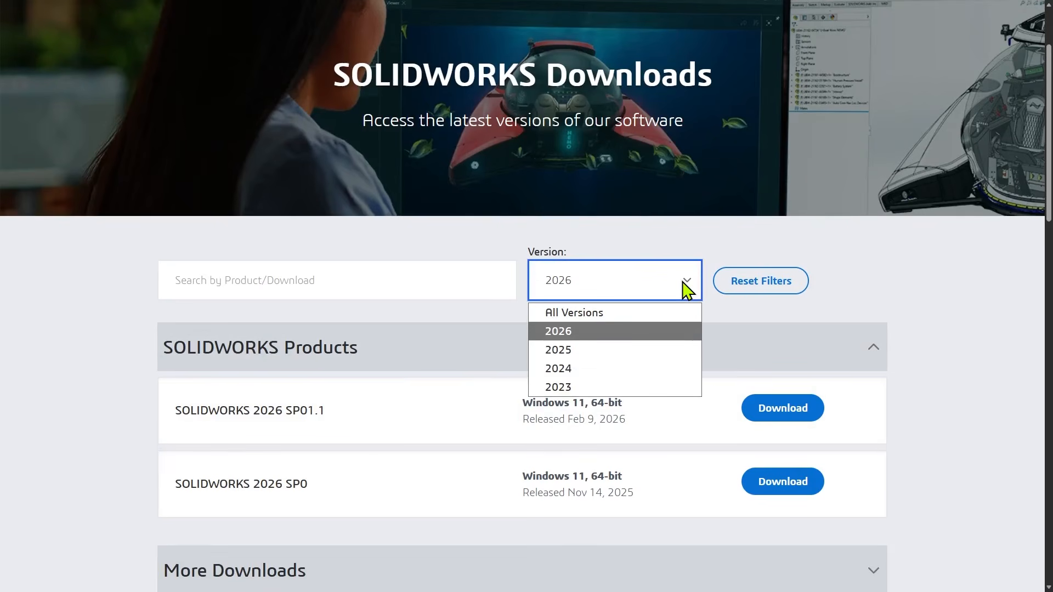
{"action": "left_click", "coordinate": [686, 289]}
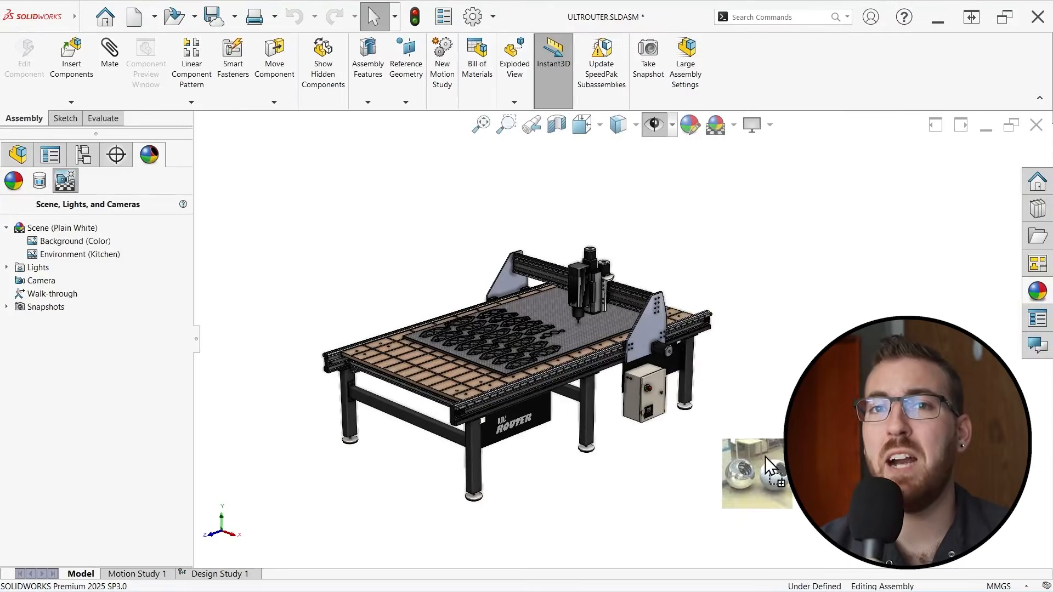
- Apply the Factory Background scene to the router table assembly and enable Flatten floor in its environment settings
{"action": "left_click_drag", "start_coordinate": [765, 456], "coordinate": [765, 458]}
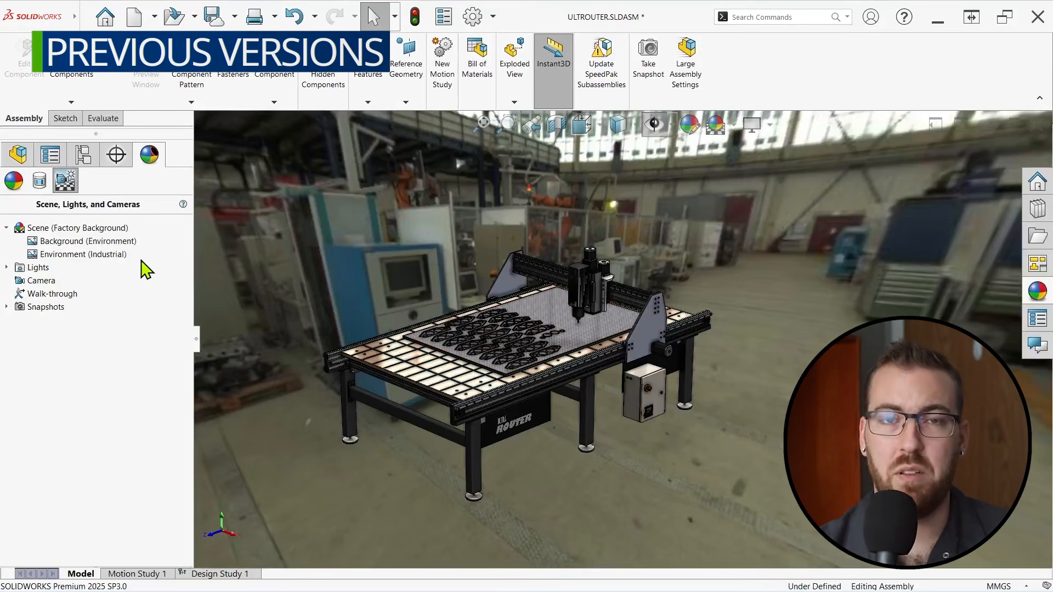
{"action": "double_click", "coordinate": [115, 255]}
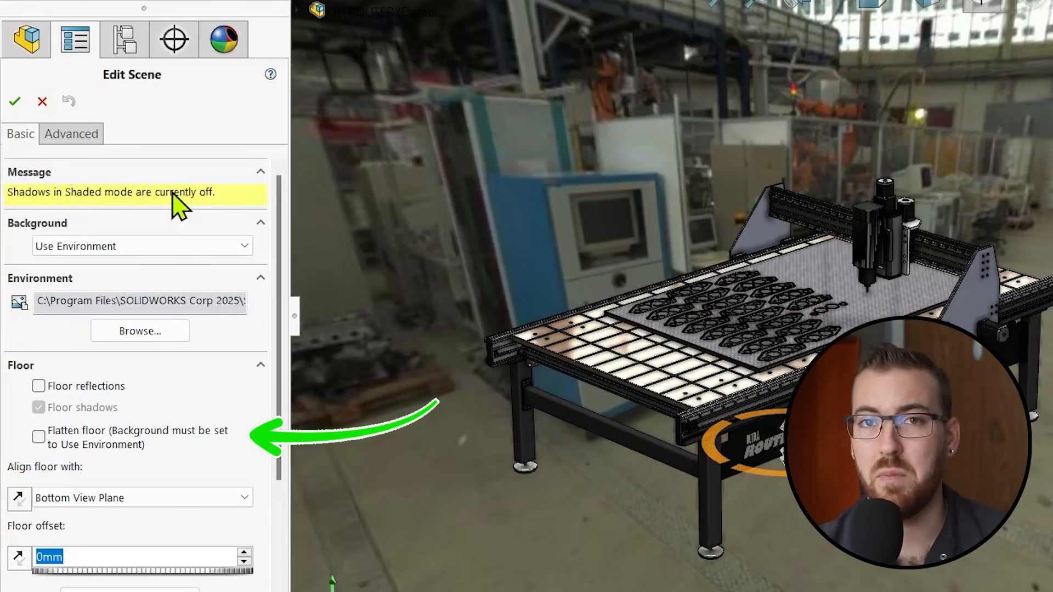
{"action": "left_click", "coordinate": [39, 436]}
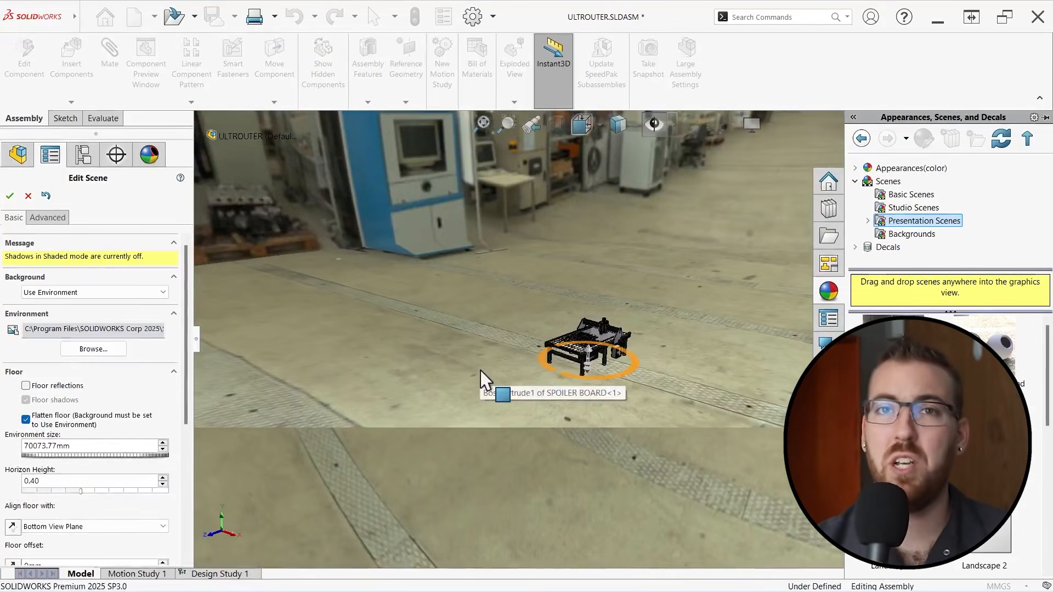
{"action": "left_click_drag", "start_coordinate": [480, 370], "coordinate": [479, 370]}
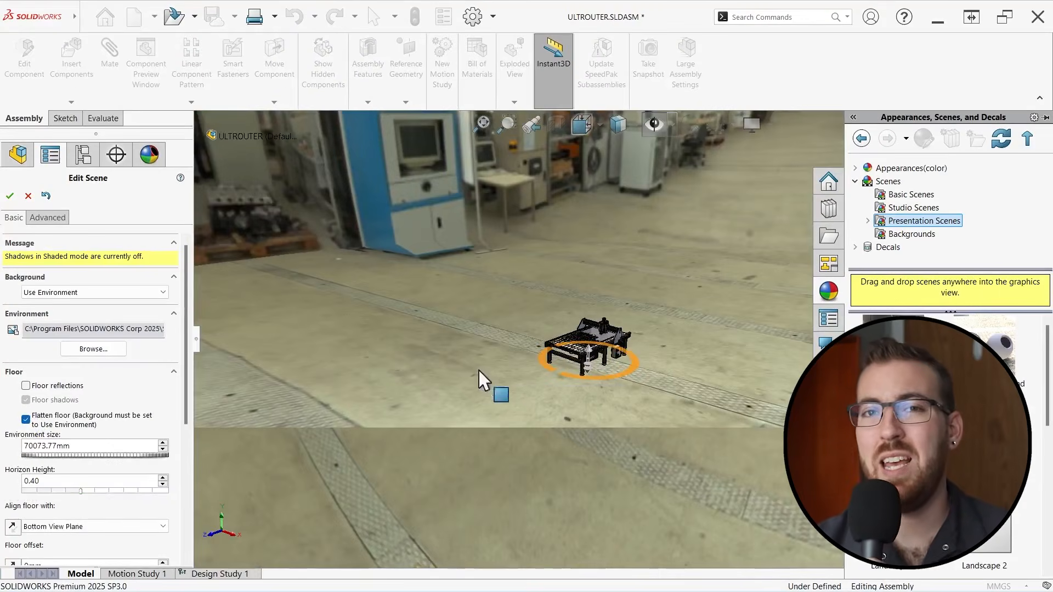
{"action": "left_click_drag", "start_coordinate": [190, 345], "coordinate": [193, 423]}
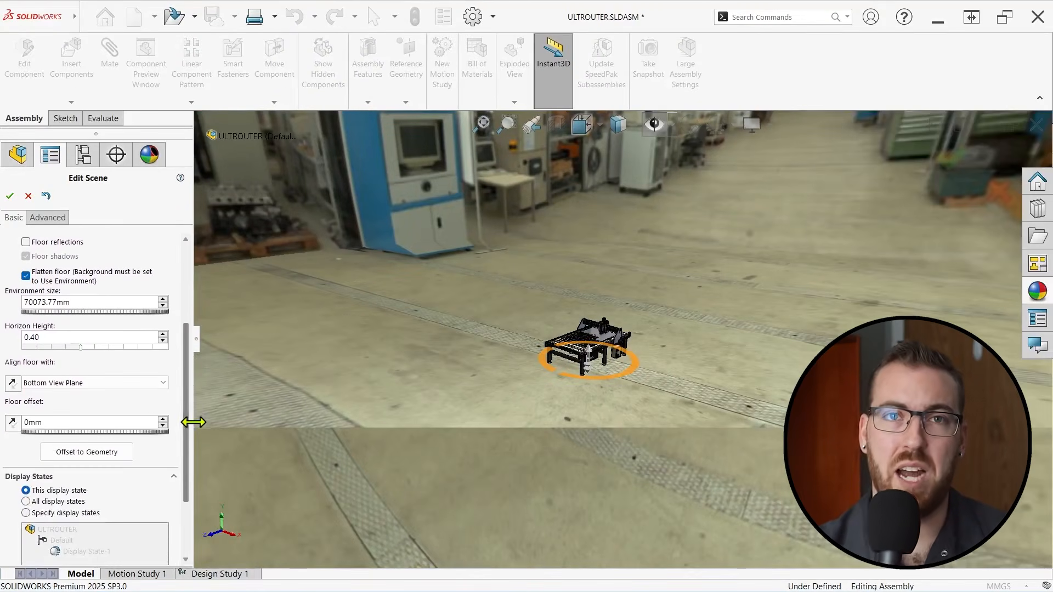
{"action": "left_click_drag", "start_coordinate": [84, 348], "coordinate": [60, 361]}
{"action": "middle_click_drag", "start_coordinate": [484, 365], "coordinate": [682, 329]}
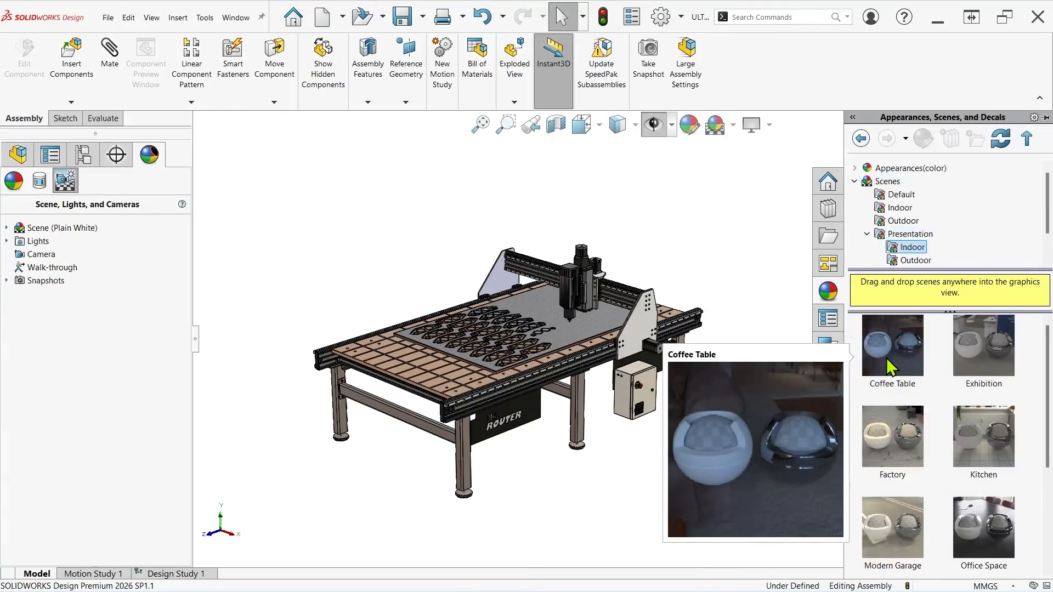
- Apply the indoor Factory presentation scene to the router table assembly and set its Horizon Height to 0.60
{"action": "left_click_drag", "start_coordinate": [889, 365], "coordinate": [783, 420]}
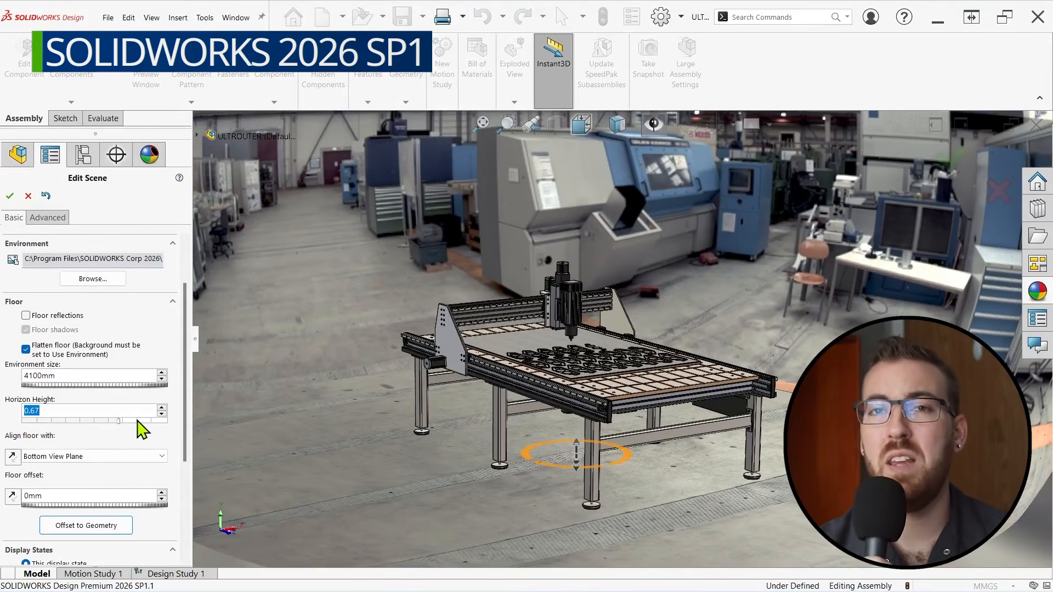
{"action": "left_click", "coordinate": [162, 414]}
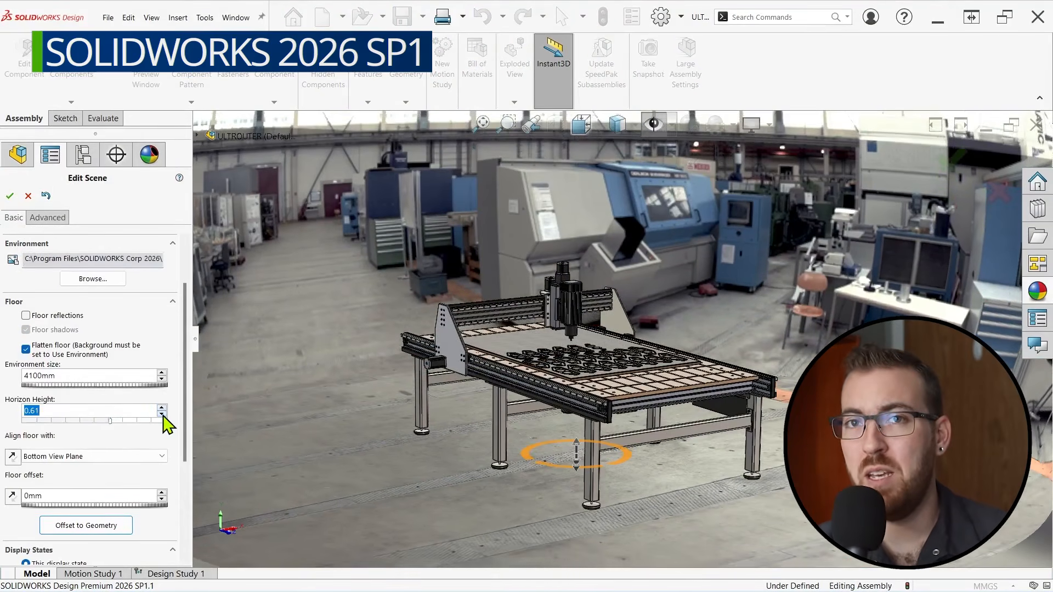
{"action": "left_click", "coordinate": [162, 415]}
{"action": "middle_click_drag", "start_coordinate": [524, 390], "coordinate": [414, 420]}
{"action": "middle_click_drag", "start_coordinate": [572, 346], "coordinate": [660, 280], "text": "ctrl"}
{"action": "middle_click_drag", "start_coordinate": [707, 347], "coordinate": [637, 374], "text": "ctrl"}
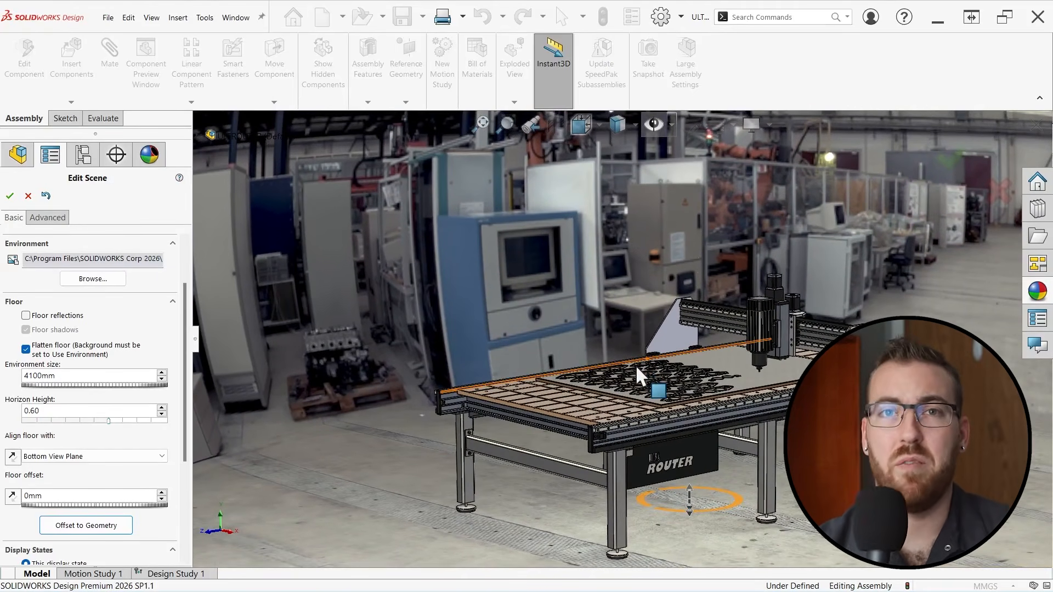
{"action": "left_click", "coordinate": [10, 196]}
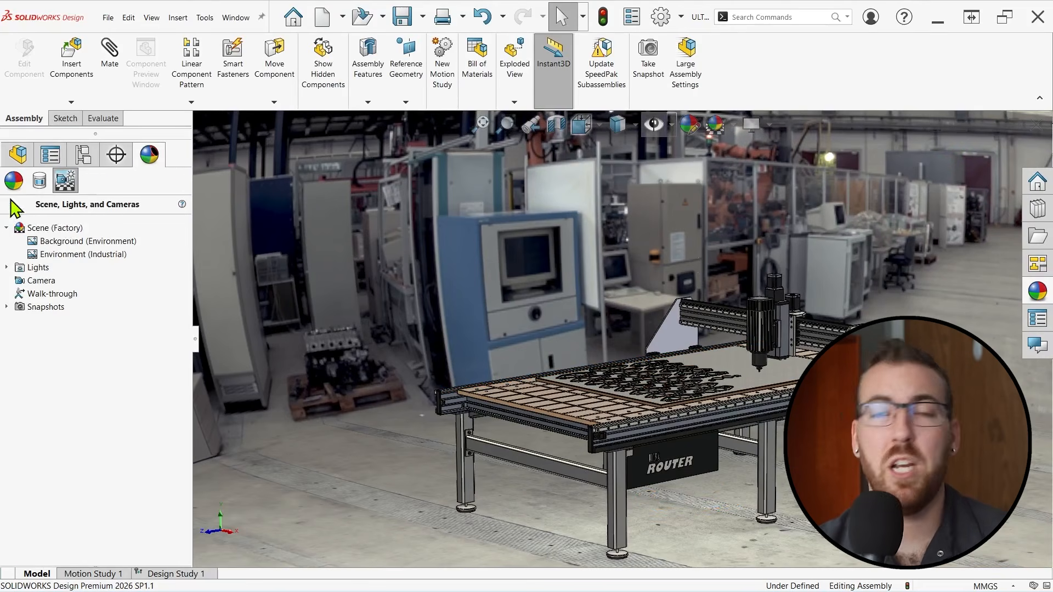
- Inspect the router table against the factory scene and bring up the display view settings
{"action": "mouse_move", "coordinate": [584, 359]}
{"action": "middle_mouse_down"}
{"action": "mouse_move", "coordinate": [595, 353]}
{"action": "mouse_move", "coordinate": [601, 366]}
{"action": "middle_mouse_up"}
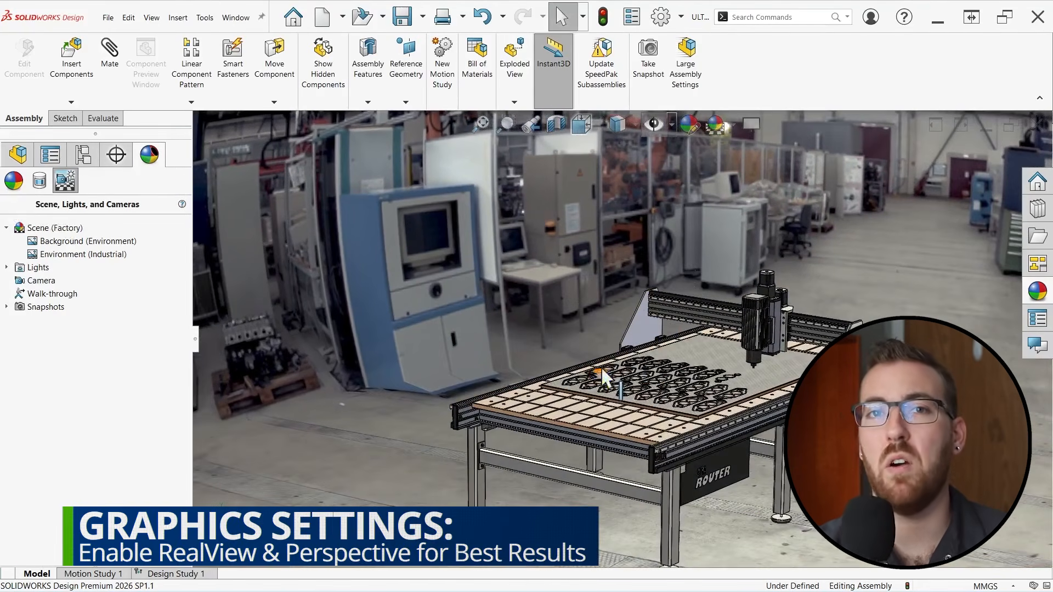
{"action": "left_click", "coordinate": [751, 123]}
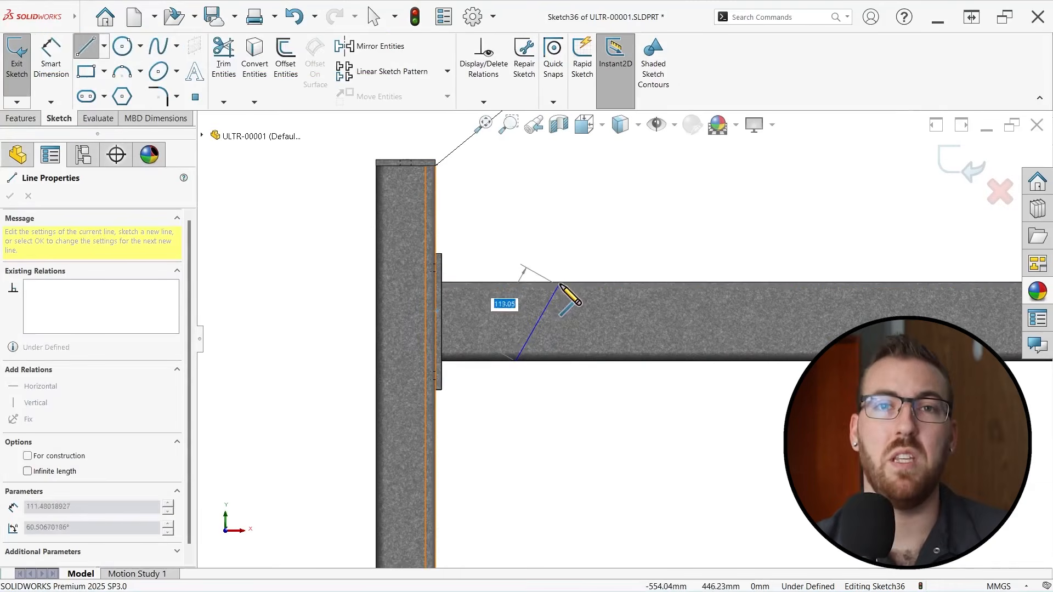
- Sketch four slanted lines between the horizontal tube's lower and upper edges, about 119, 104, 110 and 142 mm long
{"action": "left_click_drag", "start_coordinate": [560, 284], "coordinate": [563, 283]}
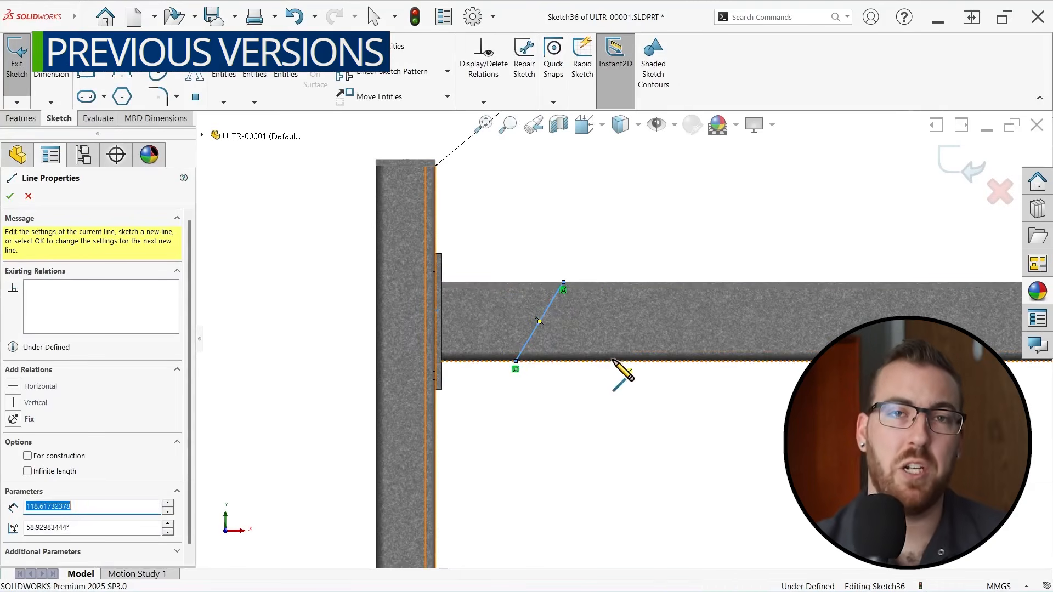
{"action": "left_click_drag", "start_coordinate": [613, 359], "coordinate": [624, 319]}
{"action": "left_click_drag", "start_coordinate": [630, 283], "coordinate": [632, 283]}
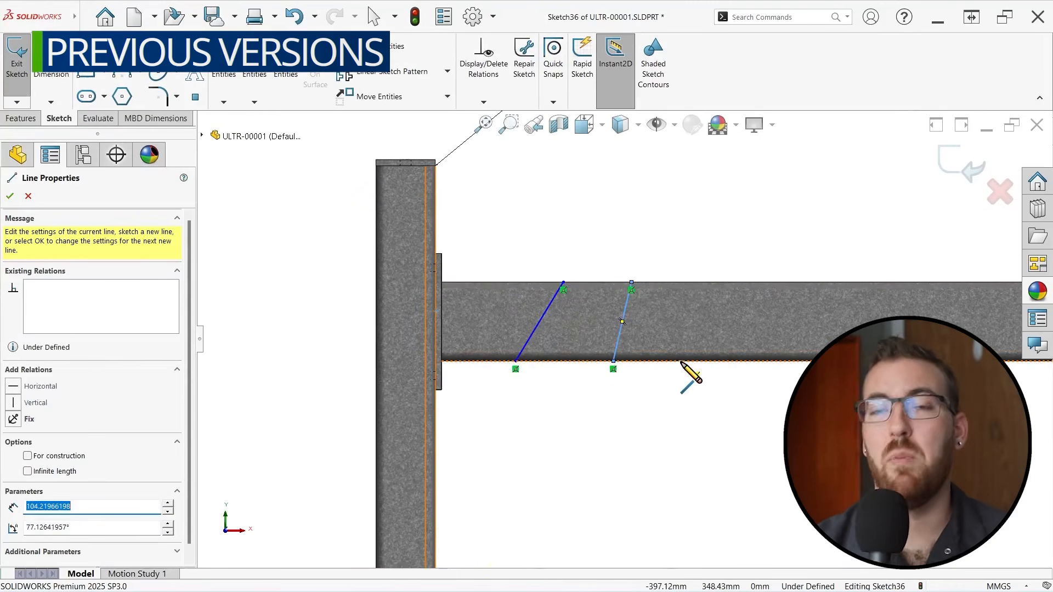
{"action": "left_click_drag", "start_coordinate": [681, 361], "coordinate": [714, 283]}
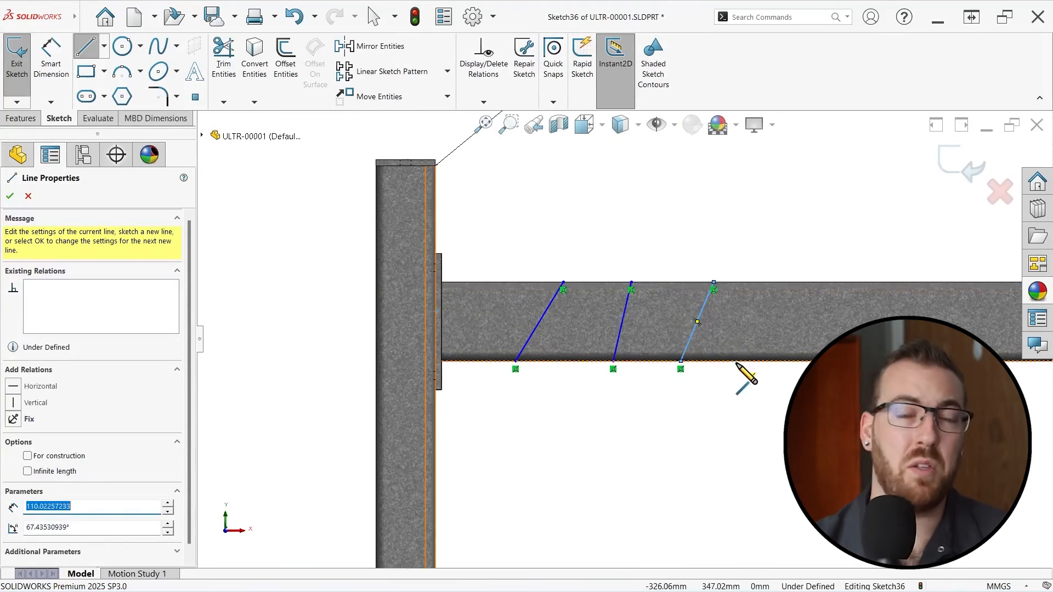
{"action": "left_click_drag", "start_coordinate": [736, 360], "coordinate": [814, 283]}
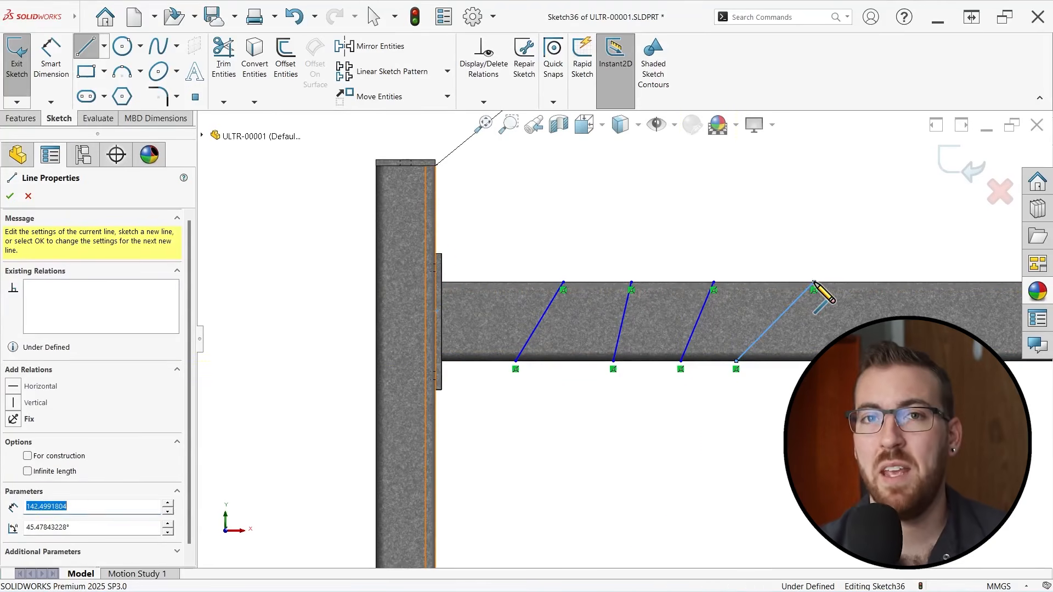
{"action": "key", "text": "Escape"}
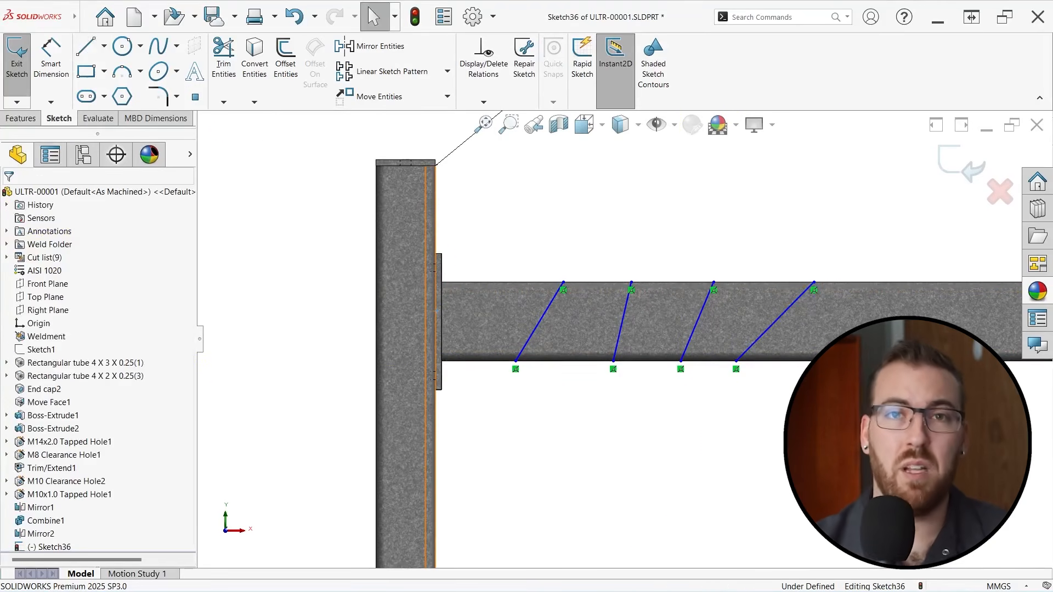
- Make the four slanted sketch lines parallel to one another
{"action": "mouse_move", "coordinate": [811, 384]}
{"action": "left_mouse_down"}
{"action": "mouse_move", "coordinate": [665, 300]}
{"action": "mouse_move", "coordinate": [546, 267]}
{"action": "left_mouse_up"}
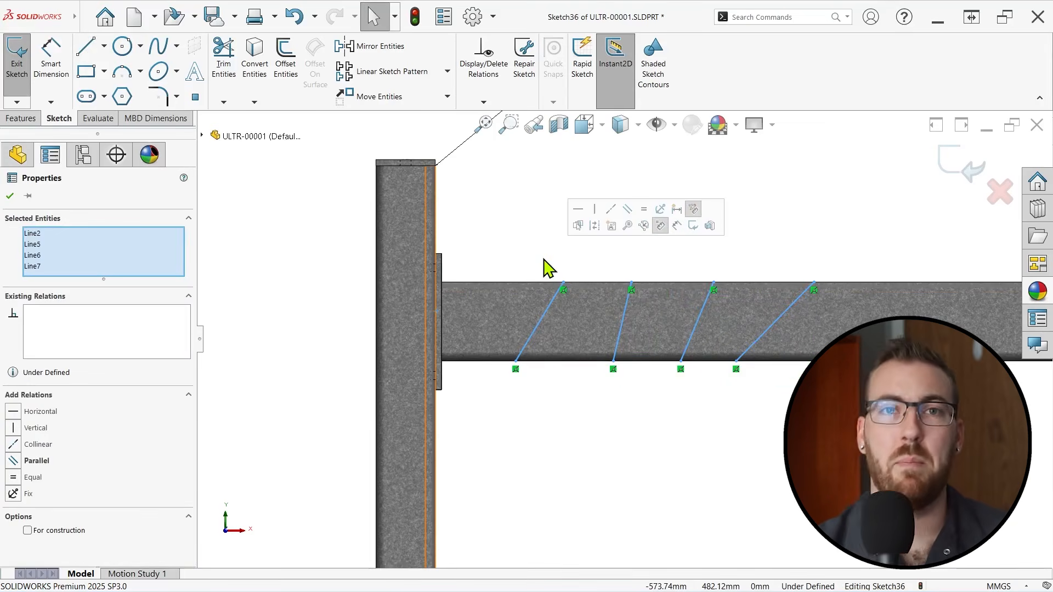
{"action": "left_click", "coordinate": [633, 209]}
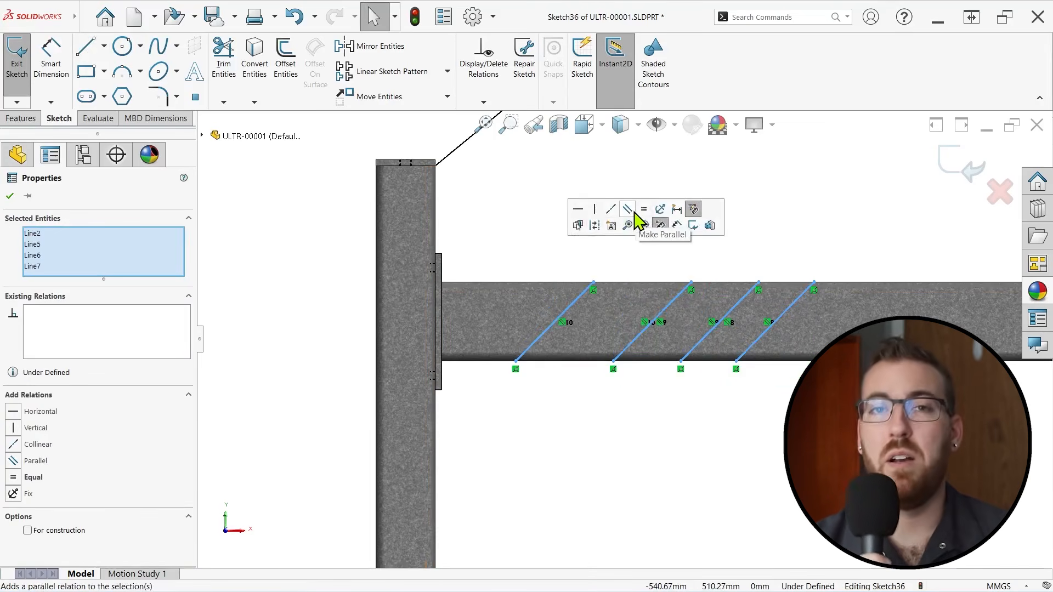
{"action": "left_click", "coordinate": [641, 406]}
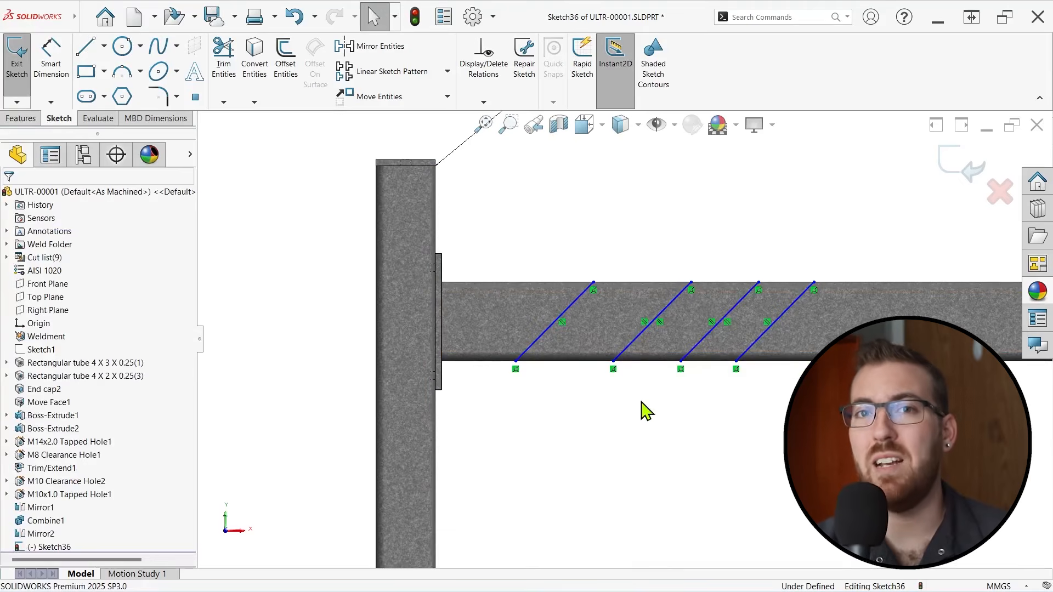
- Inspect the existing relations of each of the four slanted lines individually
{"action": "scroll", "coordinate": [666, 344], "scroll_direction": "down", "scroll_amount": 3}
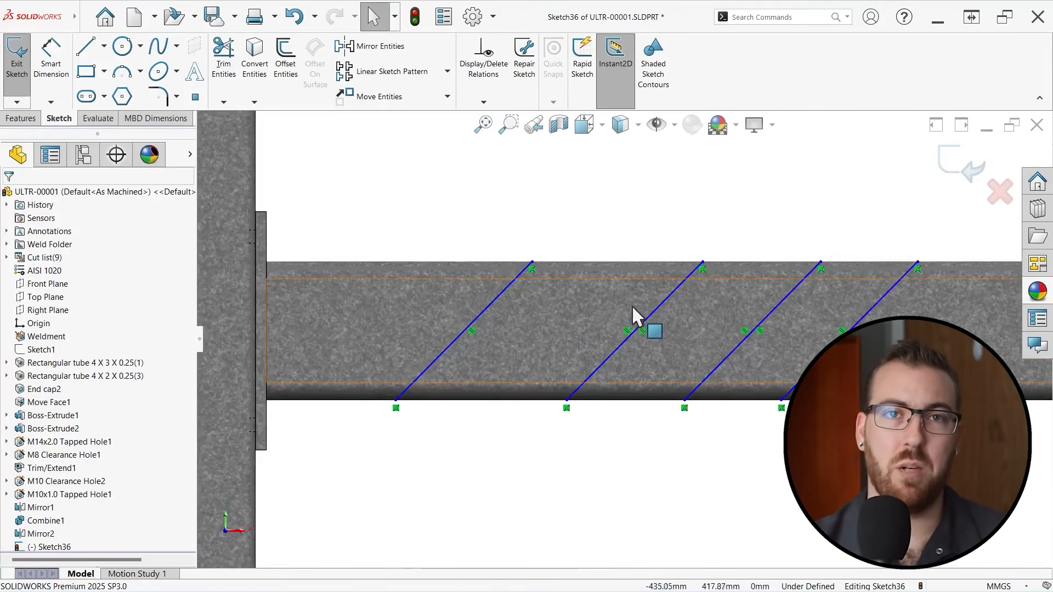
{"action": "left_click", "coordinate": [503, 292]}
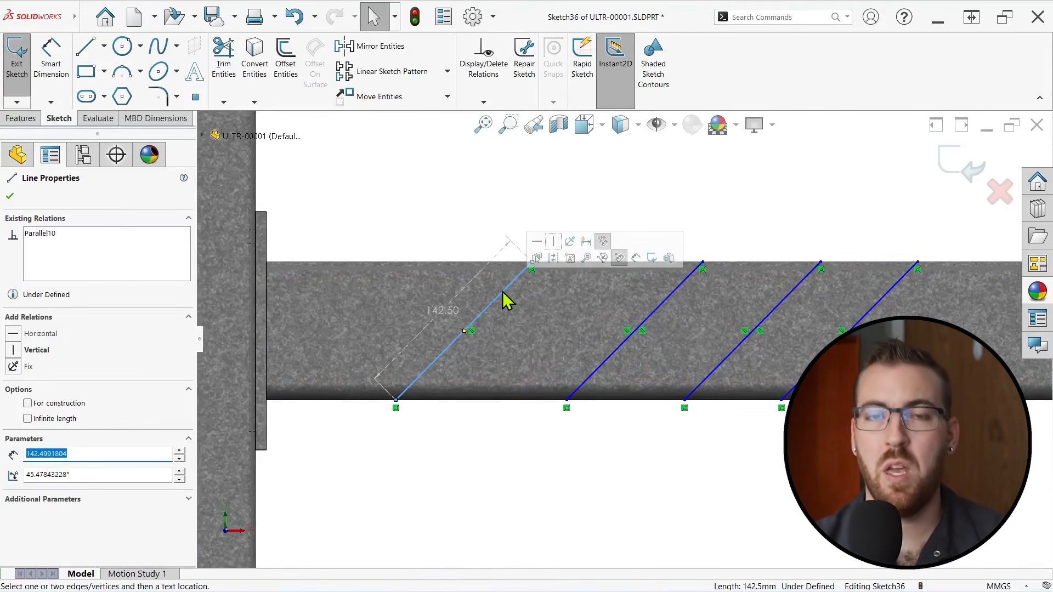
{"action": "left_click", "coordinate": [666, 301]}
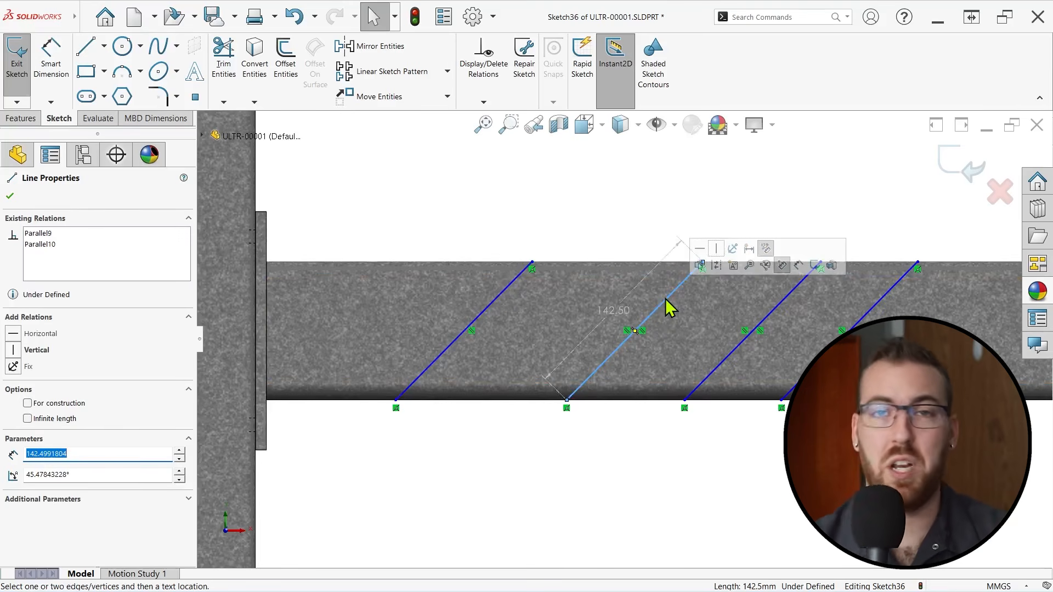
{"action": "left_click", "coordinate": [783, 307]}
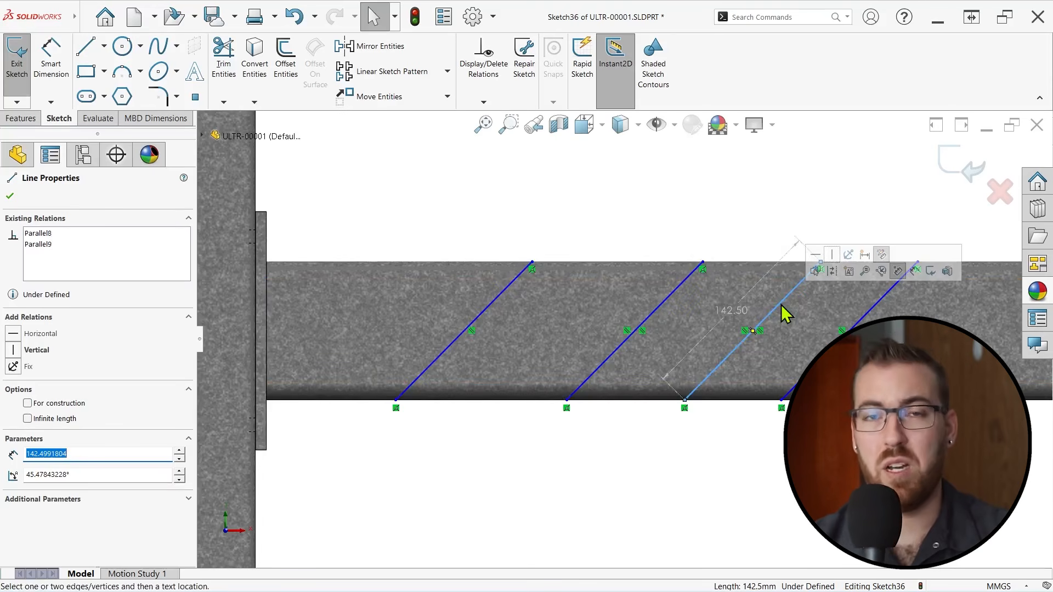
{"action": "left_click", "coordinate": [872, 314]}
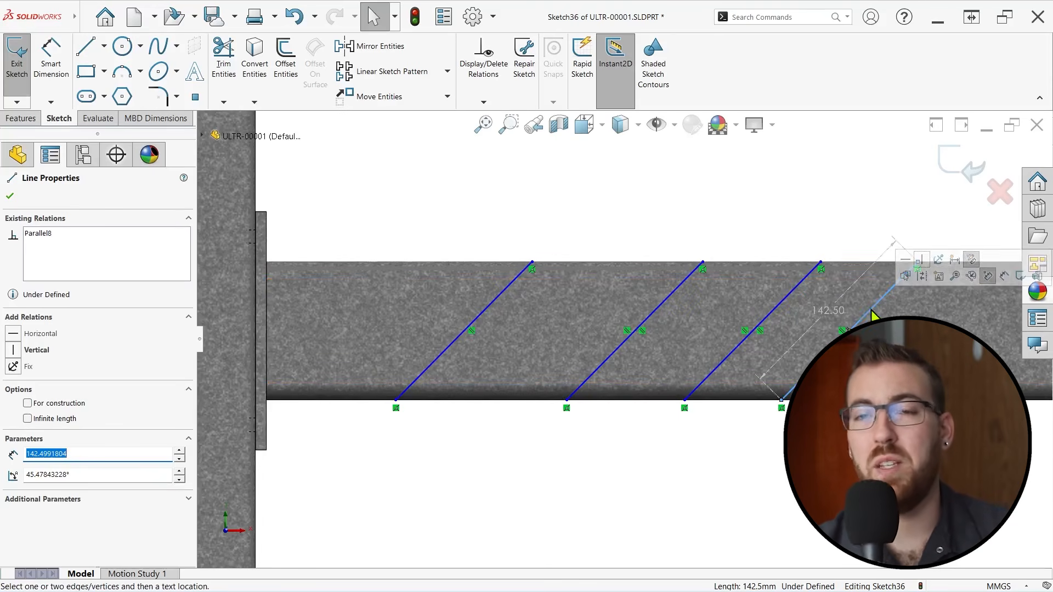
- Review all relations in the sketch with Display/Delete Relations and highlight its three parallel relations together
{"action": "left_click", "coordinate": [493, 82]}
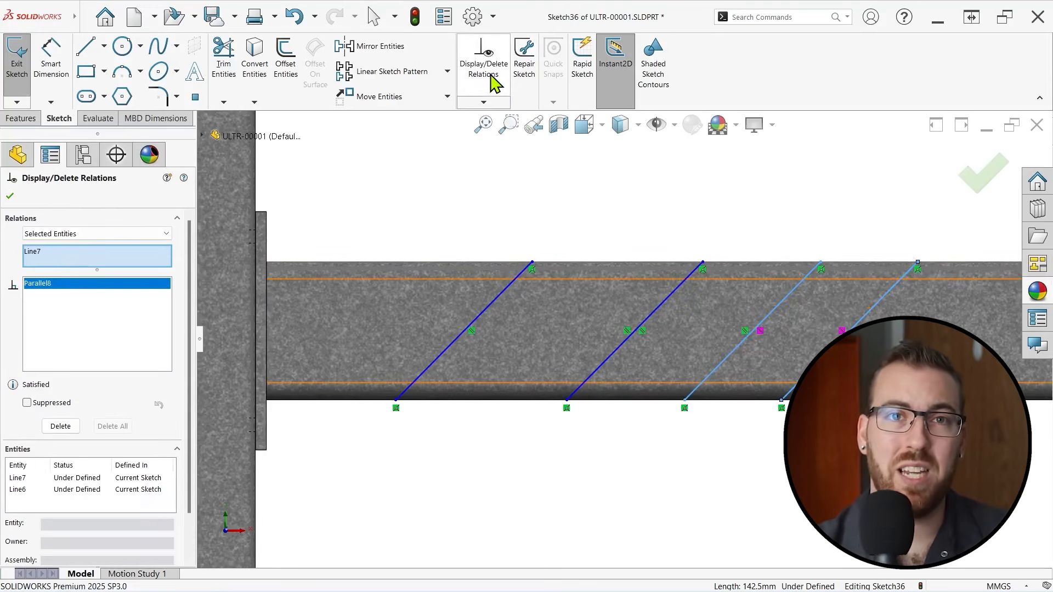
{"action": "left_click", "coordinate": [167, 235]}
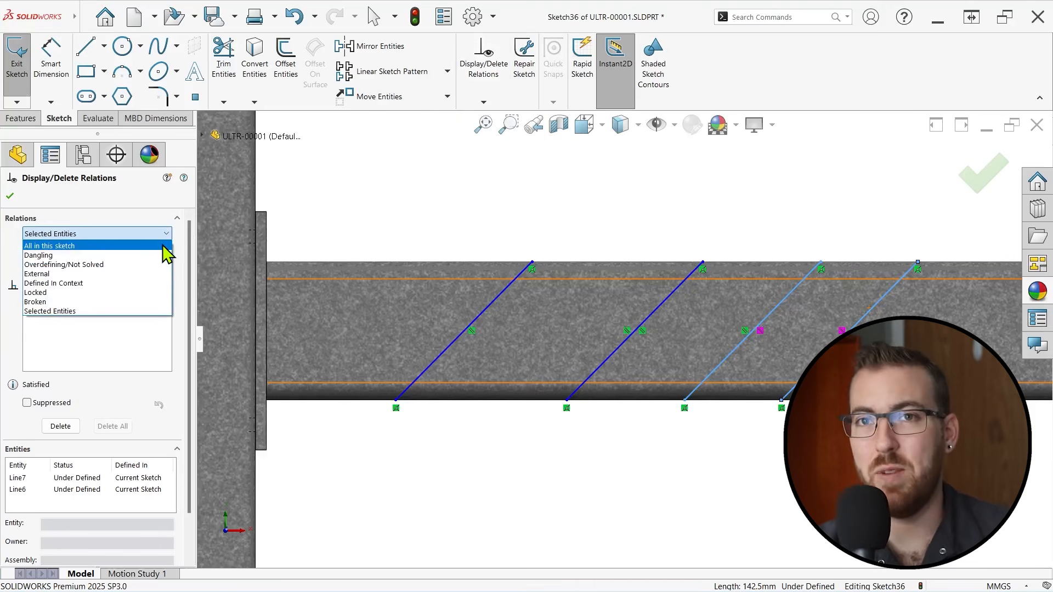
{"action": "left_click", "coordinate": [166, 251]}
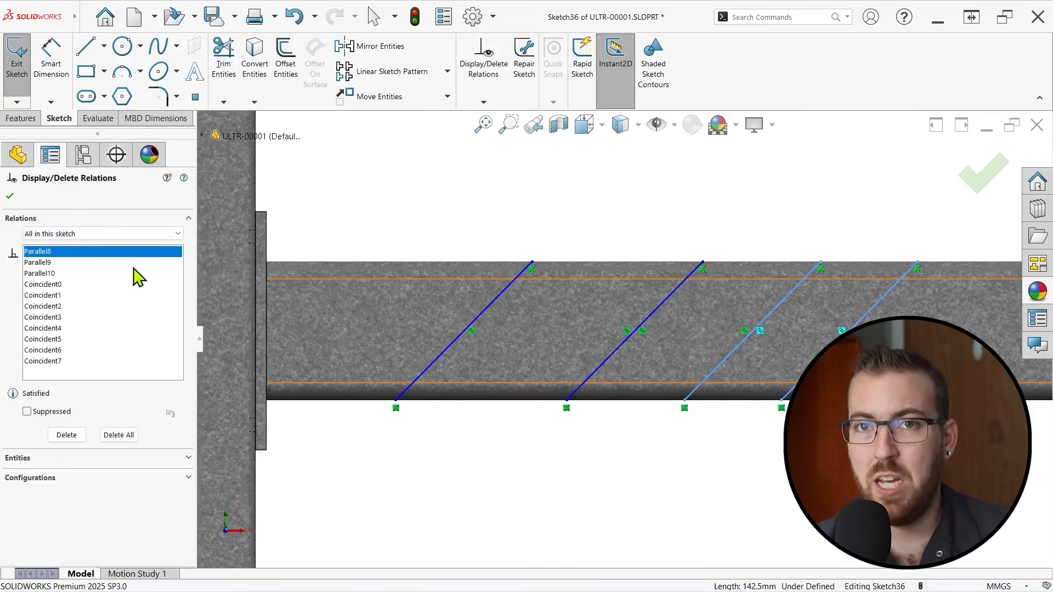
{"action": "left_click", "coordinate": [51, 274], "text": "shift"}
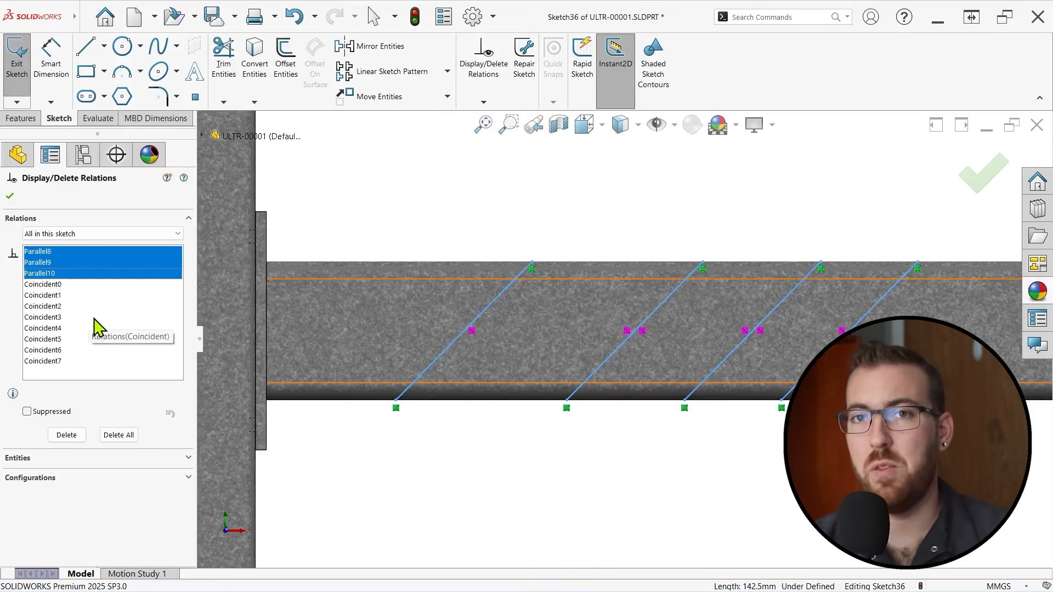
{"action": "key", "text": "Escape"}
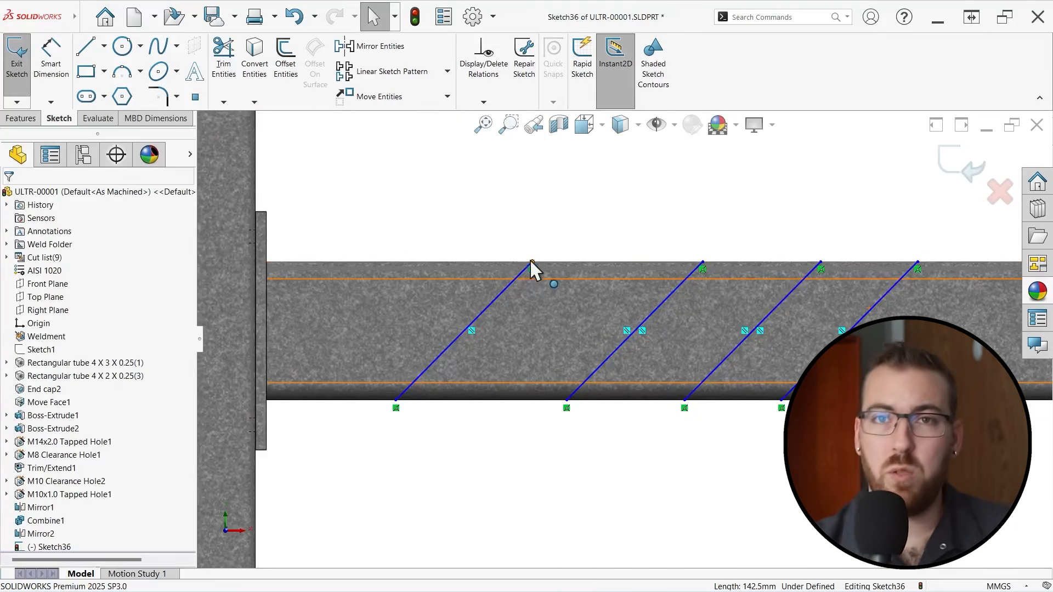
- Slide the upper endpoint of the slanted line nearest the vertical post along the tube's upper edge to about X -488.56 mm
{"action": "mouse_move", "coordinate": [529, 262]}
{"action": "left_mouse_down"}
{"action": "mouse_move", "coordinate": [299, 291]}
{"action": "mouse_move", "coordinate": [560, 278]}
{"action": "left_mouse_up"}
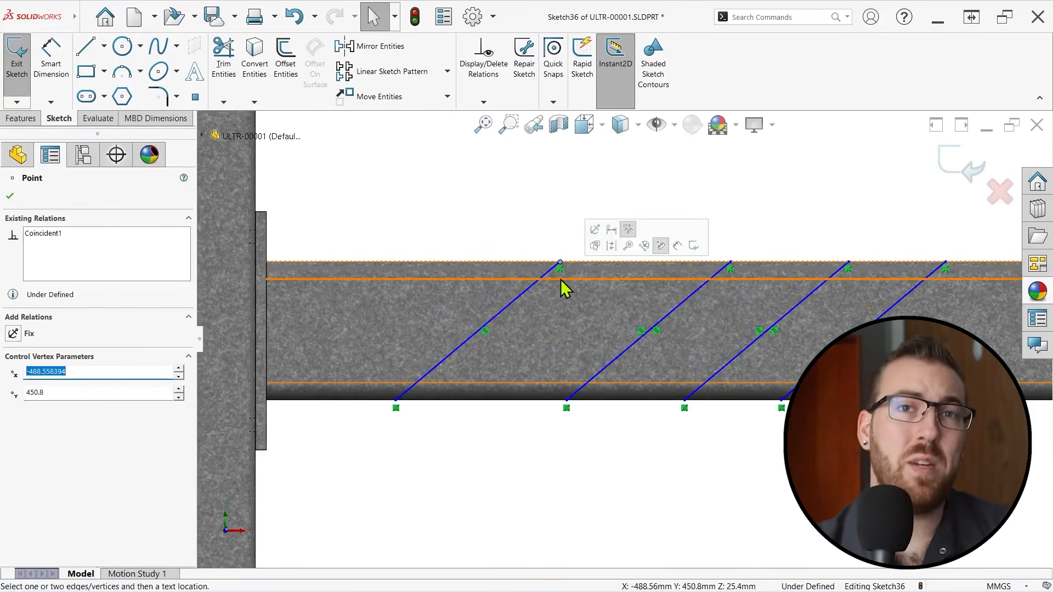
- Delete the parallel relation on the slanted line nearest the vertical post and slide the neighbouring line's upper endpoint along the tube edge
{"action": "left_click", "coordinate": [486, 331]}
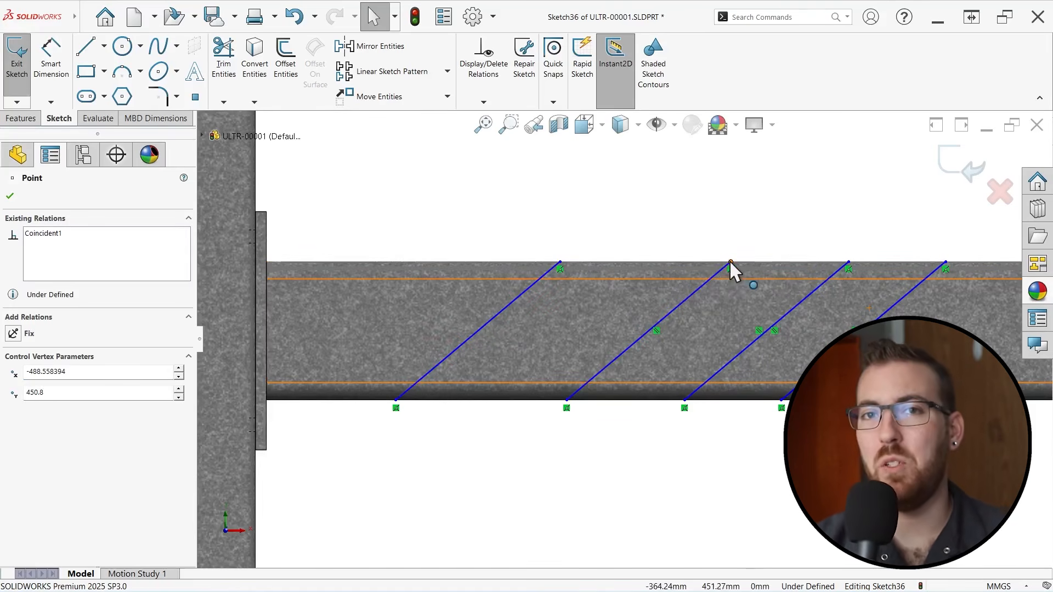
{"action": "left_click_drag", "start_coordinate": [729, 261], "coordinate": [707, 268]}
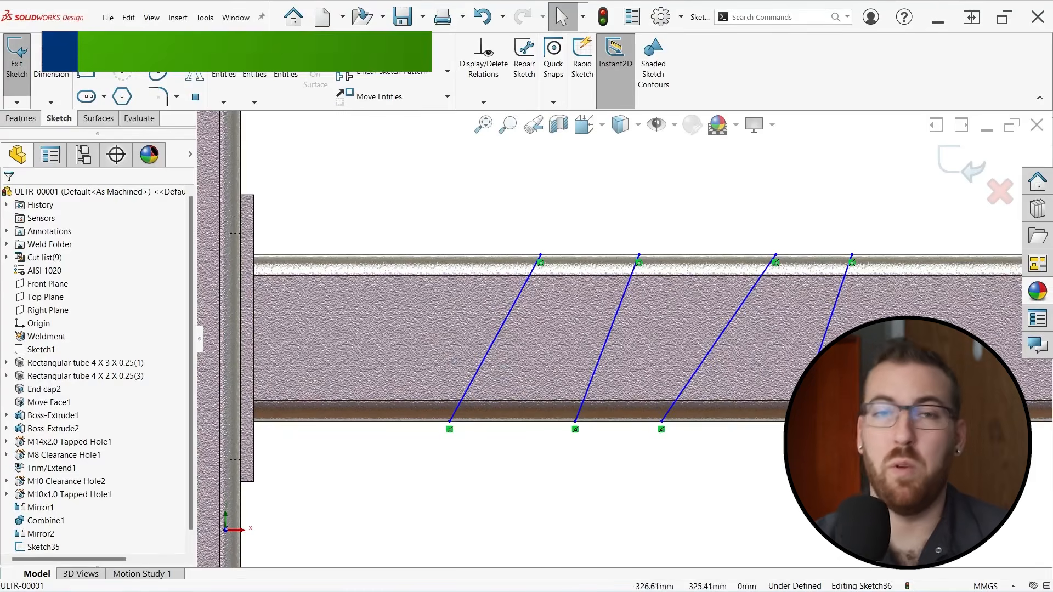
- In SOLIDWORKS 2026, make the four slanted lines parallel and slide the upper endpoint of the line nearest the post to about X -507.82 mm
{"action": "left_click_drag", "start_coordinate": [878, 461], "coordinate": [423, 312]}
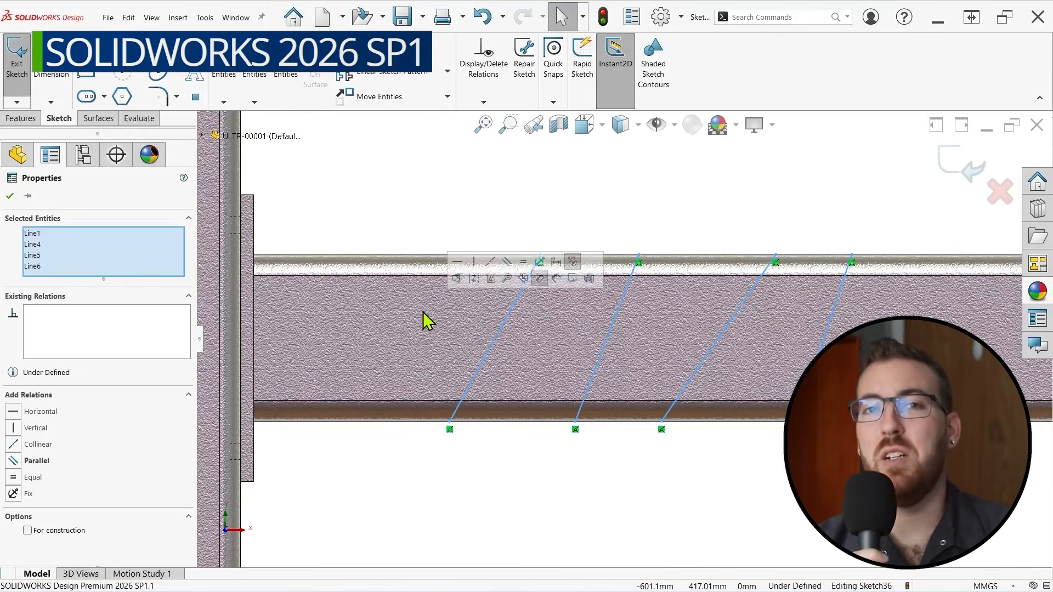
{"action": "left_click", "coordinate": [506, 268]}
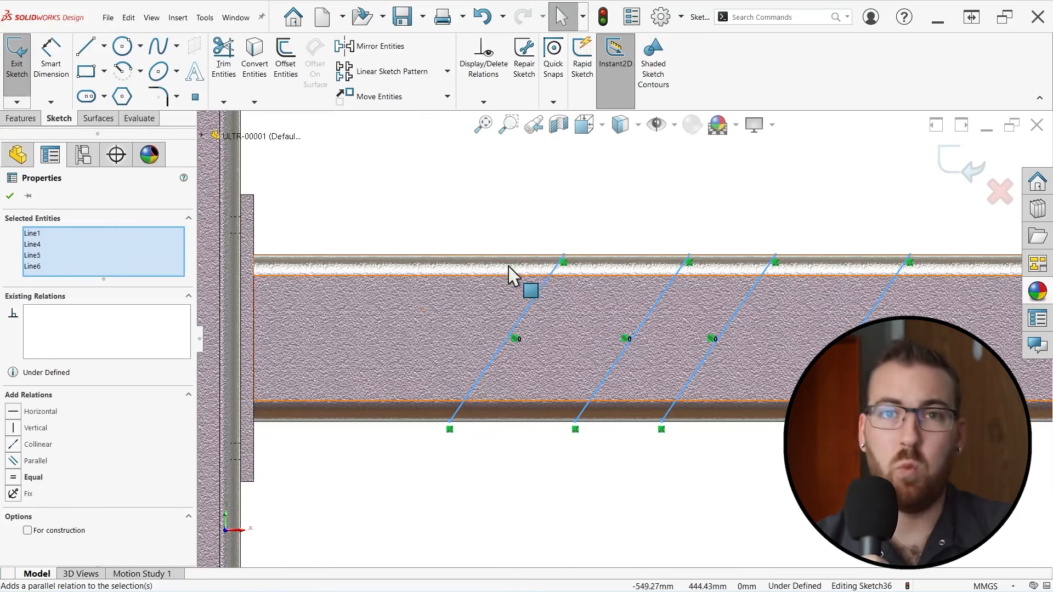
{"action": "mouse_move", "coordinate": [565, 263]}
{"action": "left_mouse_down"}
{"action": "mouse_move", "coordinate": [334, 295]}
{"action": "mouse_move", "coordinate": [465, 291]}
{"action": "mouse_move", "coordinate": [587, 266]}
{"action": "mouse_move", "coordinate": [581, 272]}
{"action": "left_mouse_up"}
- List all relations in this sketch with Display/Delete Relations and examine which lines the parallel relation covers
{"action": "left_click", "coordinate": [521, 339]}
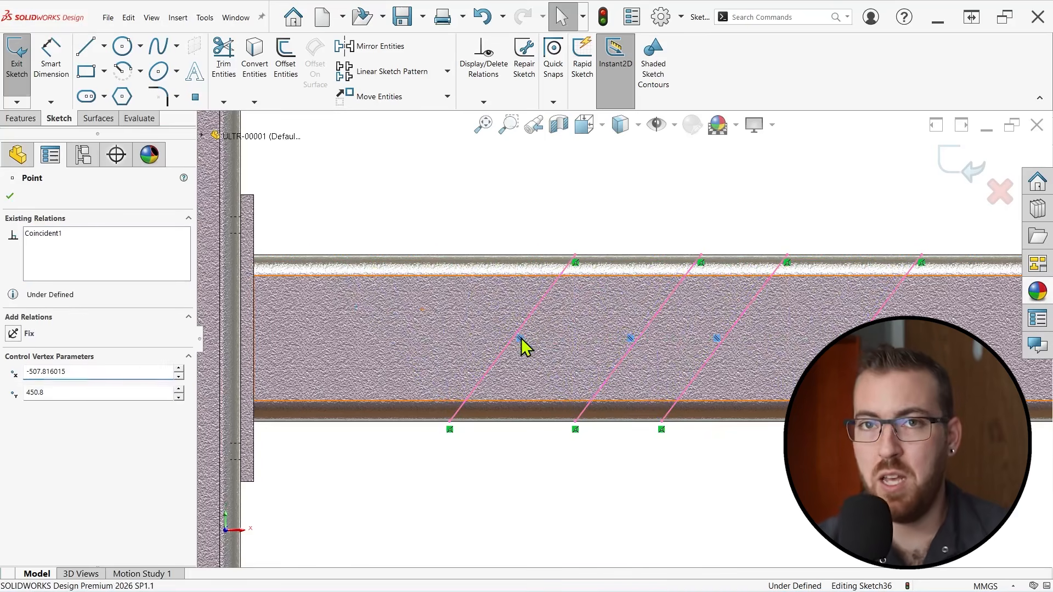
{"action": "right_click", "coordinate": [523, 346]}
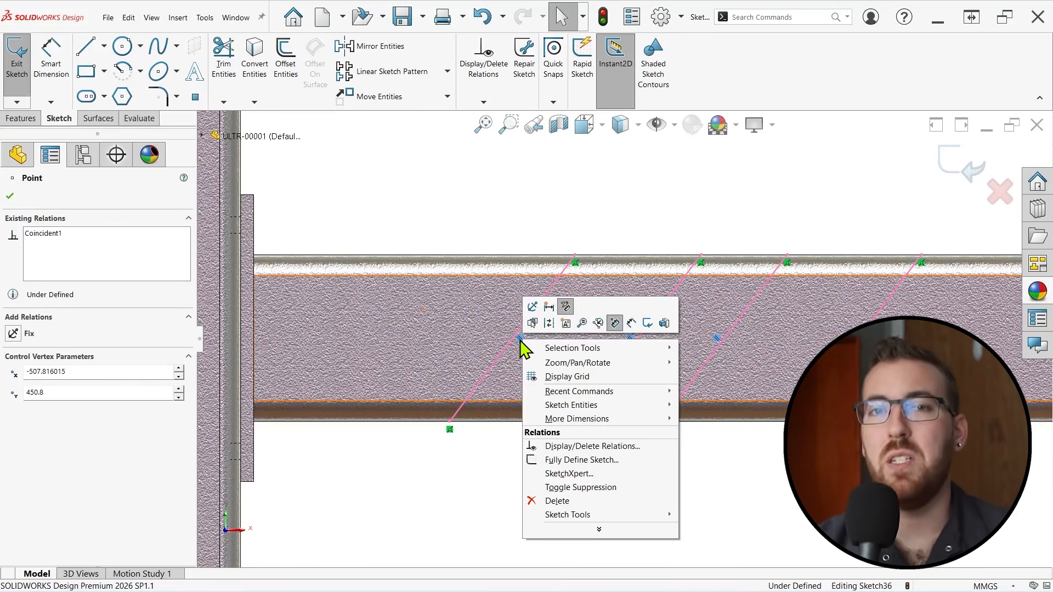
{"action": "left_click", "coordinate": [584, 447]}
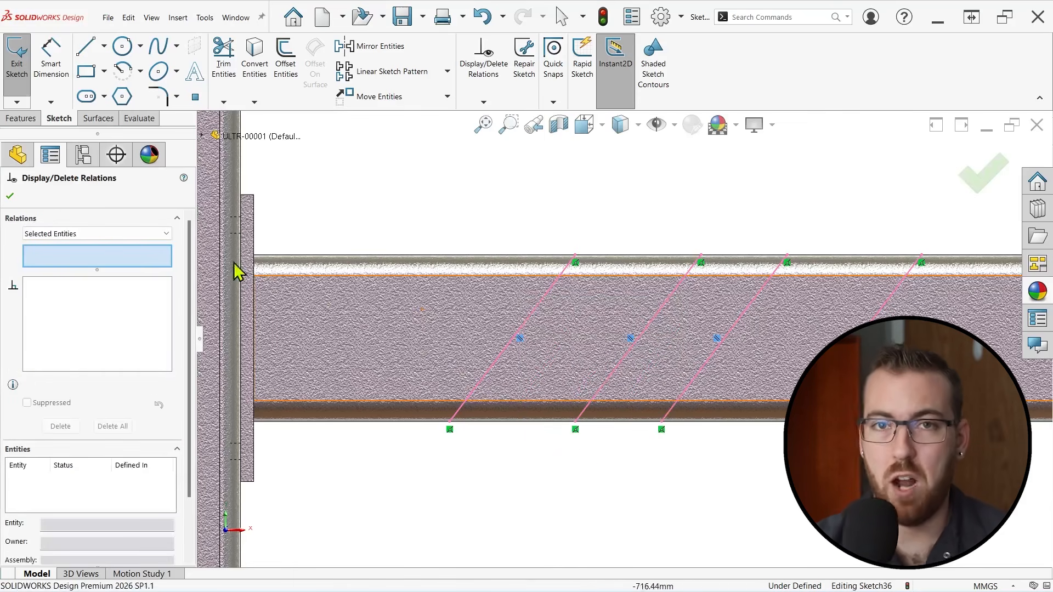
{"action": "left_click", "coordinate": [168, 235]}
{"action": "left_click", "coordinate": [165, 247]}
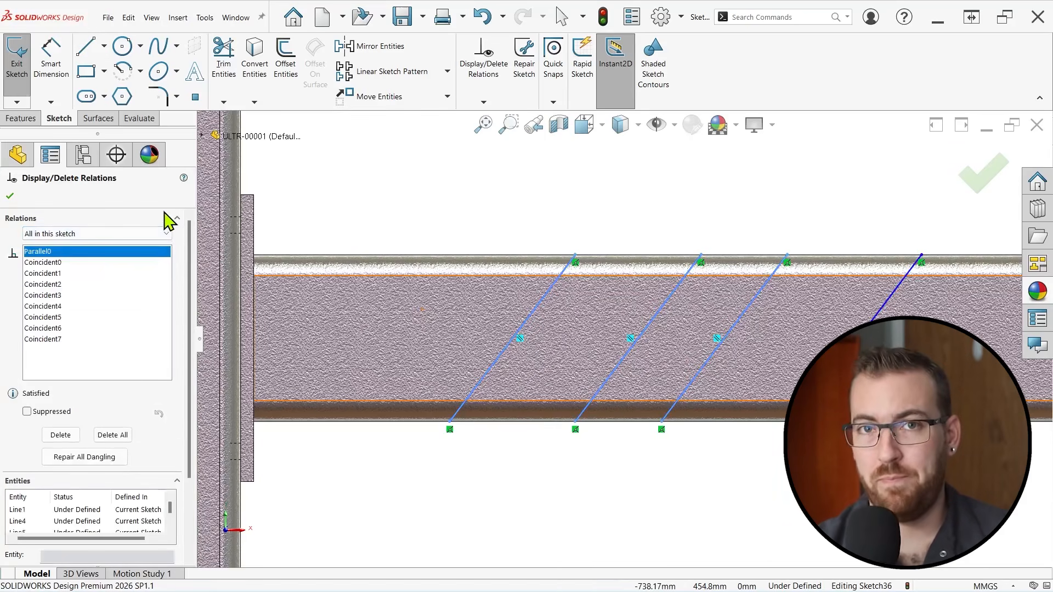
- Draw a fifth slanted line about 114 mm long across the tube, between the post plate and the existing lines
{"action": "key", "text": "l"}
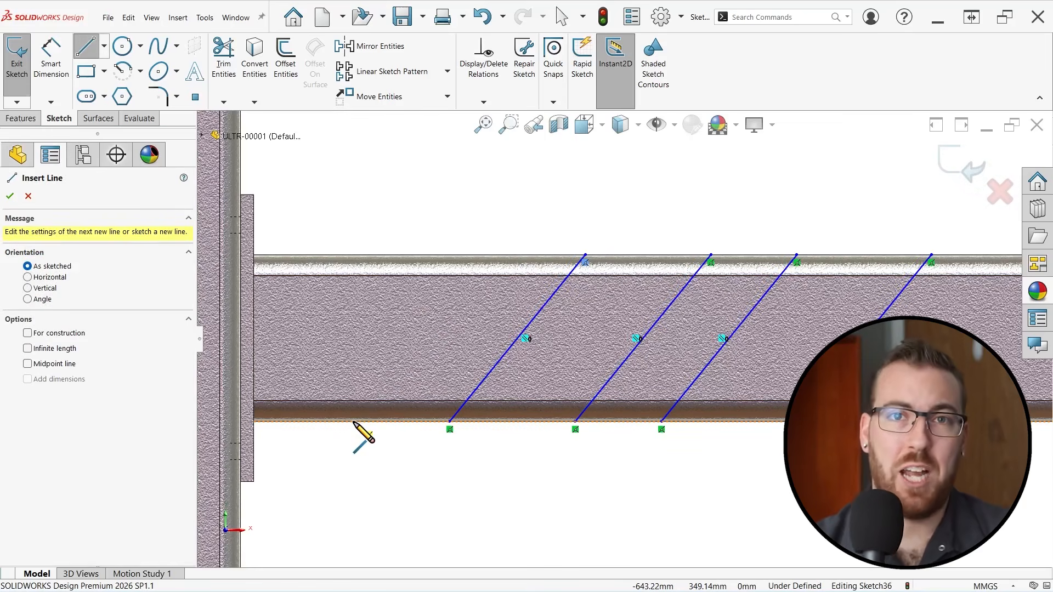
{"action": "left_click", "coordinate": [353, 421]}
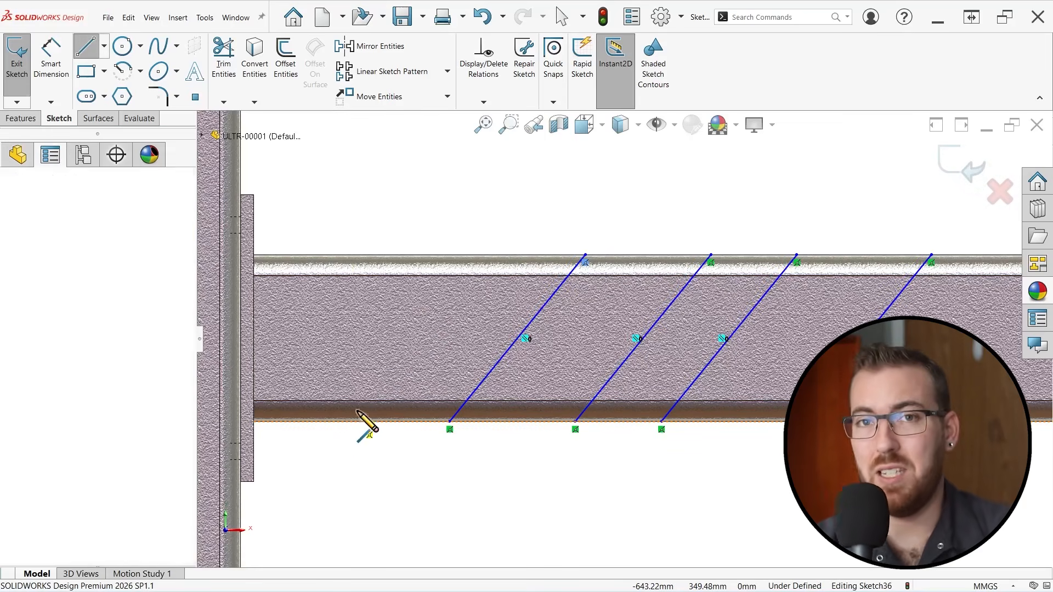
{"action": "left_click", "coordinate": [439, 256]}
{"action": "key", "text": "Escape"}
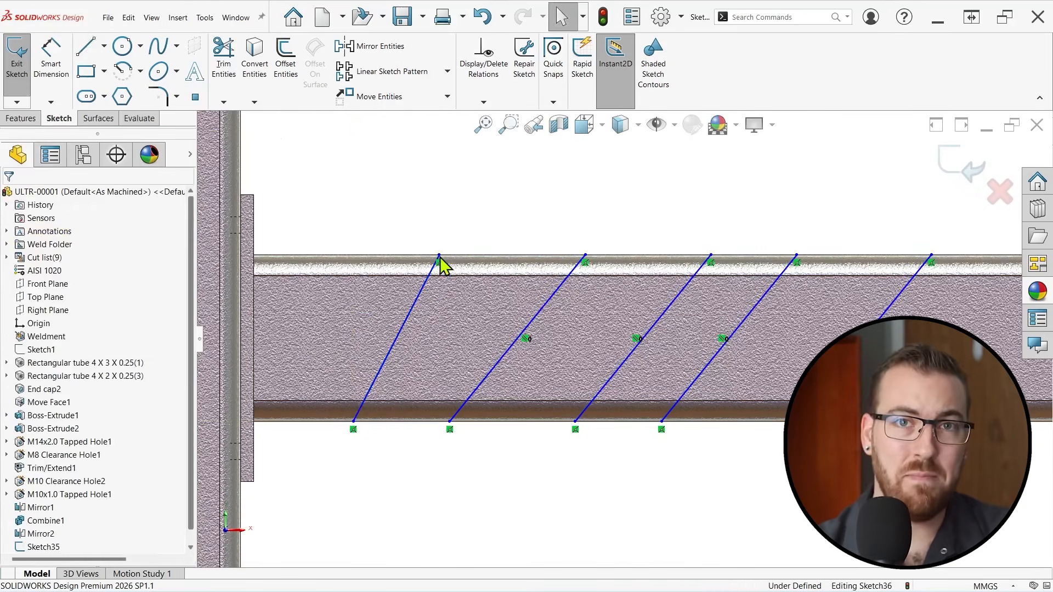
- Add the new line to the existing parallel relation group and slide its upper endpoint to about X -565.66 mm
{"action": "left_click", "coordinate": [426, 287]}
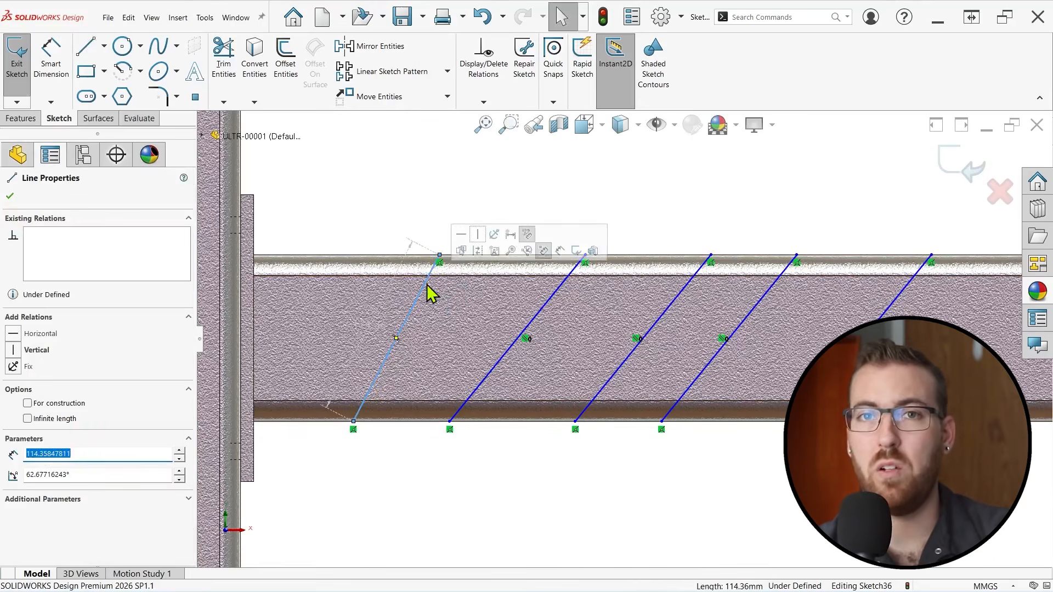
{"action": "left_click", "coordinate": [523, 341], "text": "ctrl"}
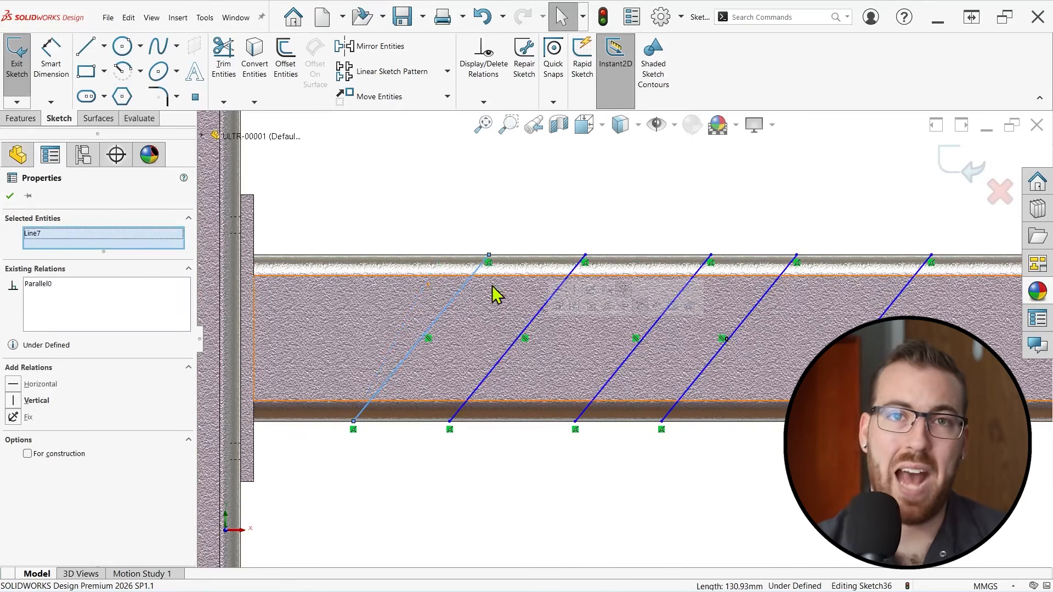
{"action": "mouse_move", "coordinate": [489, 262]}
{"action": "left_mouse_down"}
{"action": "mouse_move", "coordinate": [307, 289]}
{"action": "mouse_move", "coordinate": [485, 276]}
{"action": "left_mouse_up"}
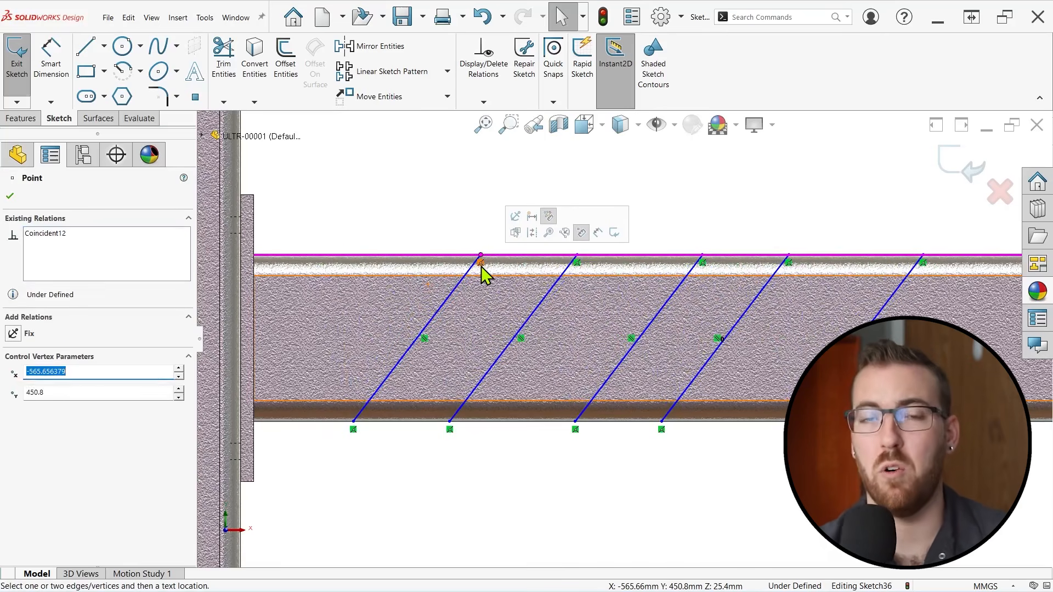
- Delete only the new line's relation from the parallel group and slide its upper endpoint and the neighbouring line's along the tube edge
{"action": "left_click", "coordinate": [423, 339]}
{"action": "key", "text": "Delete"}
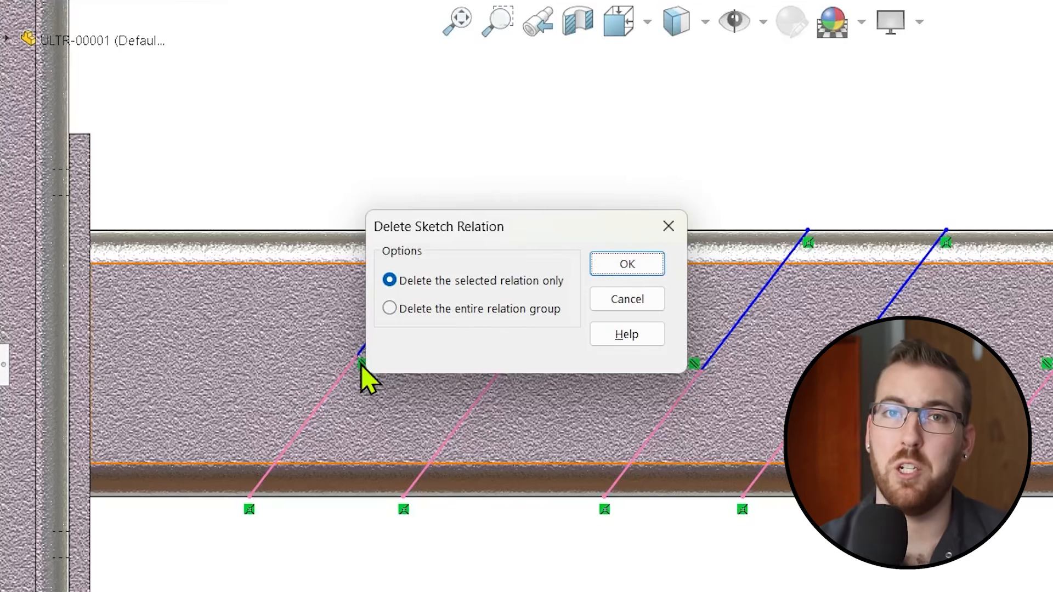
{"action": "left_click", "coordinate": [608, 266]}
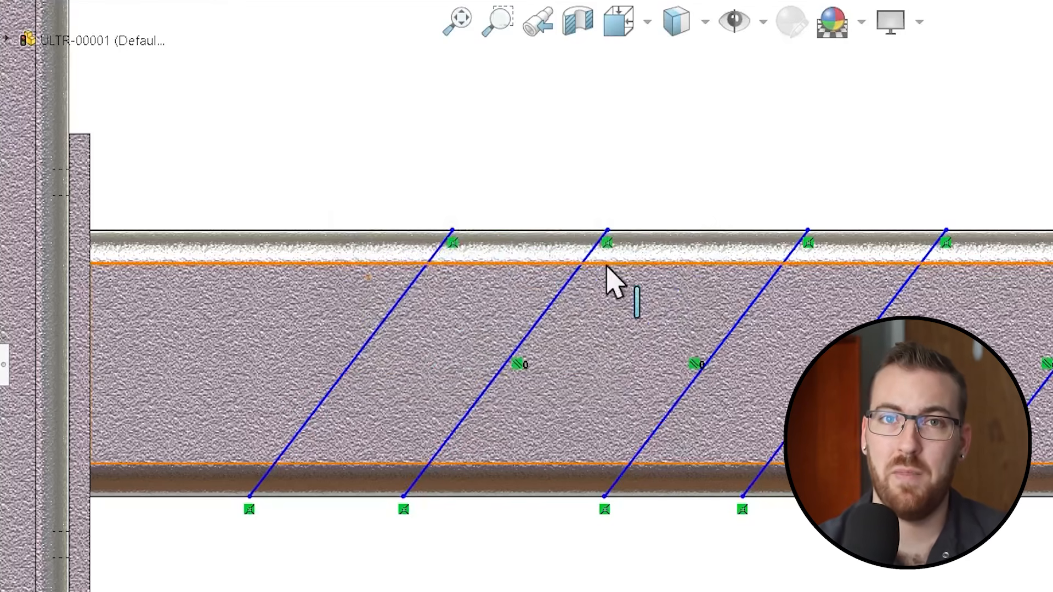
{"action": "mouse_move", "coordinate": [453, 235]}
{"action": "left_mouse_down"}
{"action": "mouse_move", "coordinate": [457, 250]}
{"action": "mouse_move", "coordinate": [385, 239]}
{"action": "left_mouse_up"}
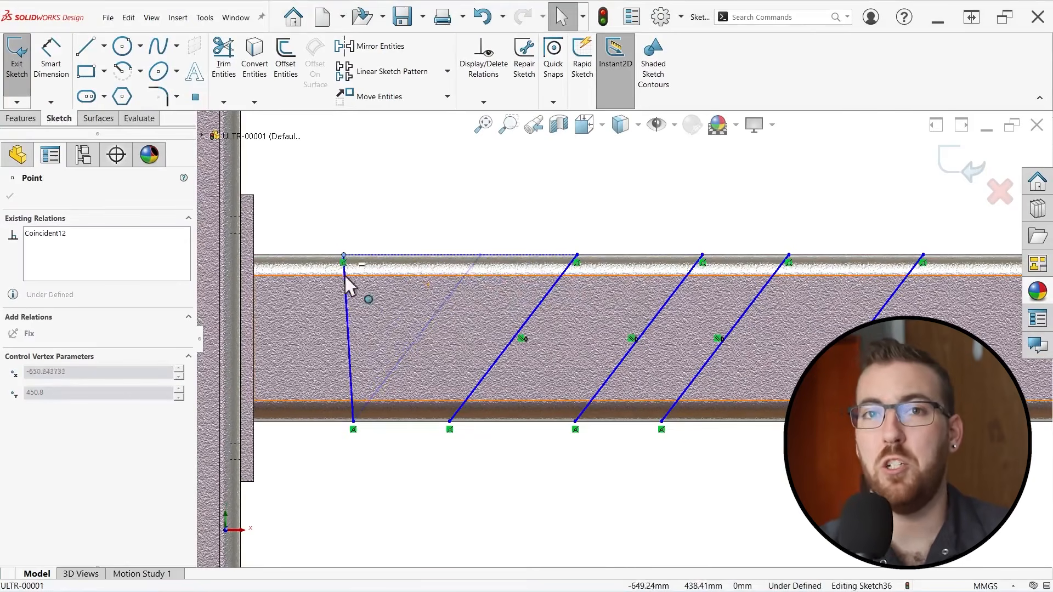
{"action": "left_click_drag", "start_coordinate": [345, 277], "coordinate": [473, 277]}
{"action": "mouse_move", "coordinate": [577, 266]}
{"action": "left_mouse_down"}
{"action": "mouse_move", "coordinate": [489, 280]}
{"action": "mouse_move", "coordinate": [581, 272]}
{"action": "mouse_move", "coordinate": [590, 256]}
{"action": "left_mouse_up"}
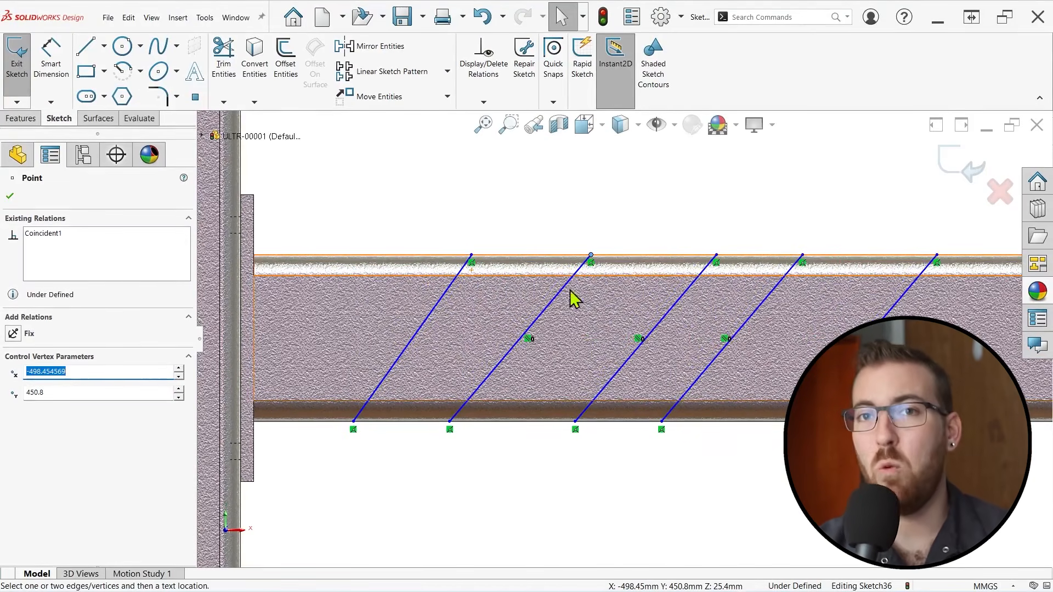
- Delete the entire parallel relation group and slide the second and third lines' upper endpoints separately along the tube's upper edge
{"action": "key", "text": "Delete"}
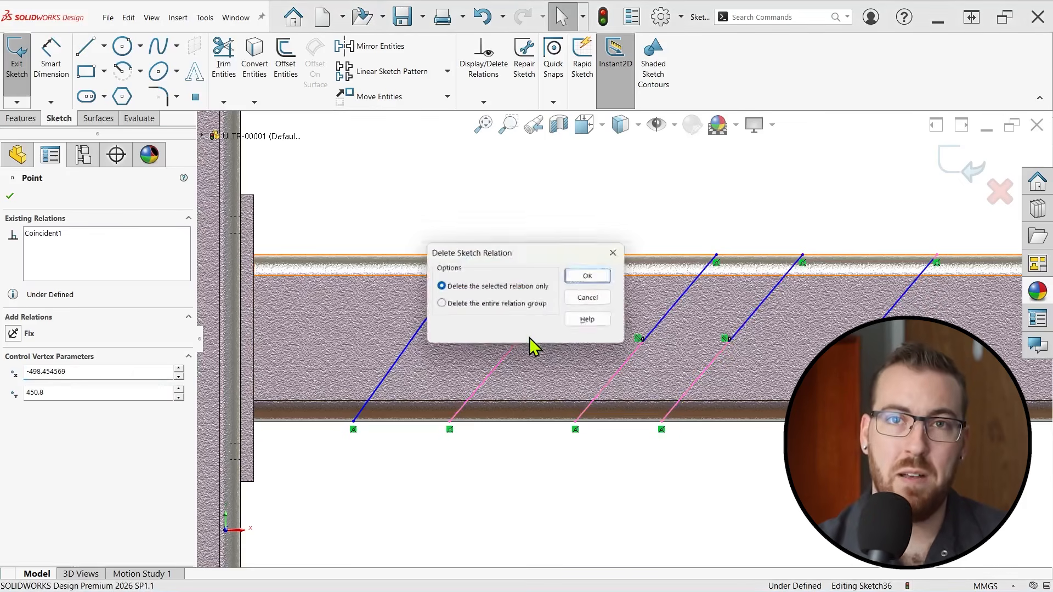
{"action": "left_click", "coordinate": [497, 305]}
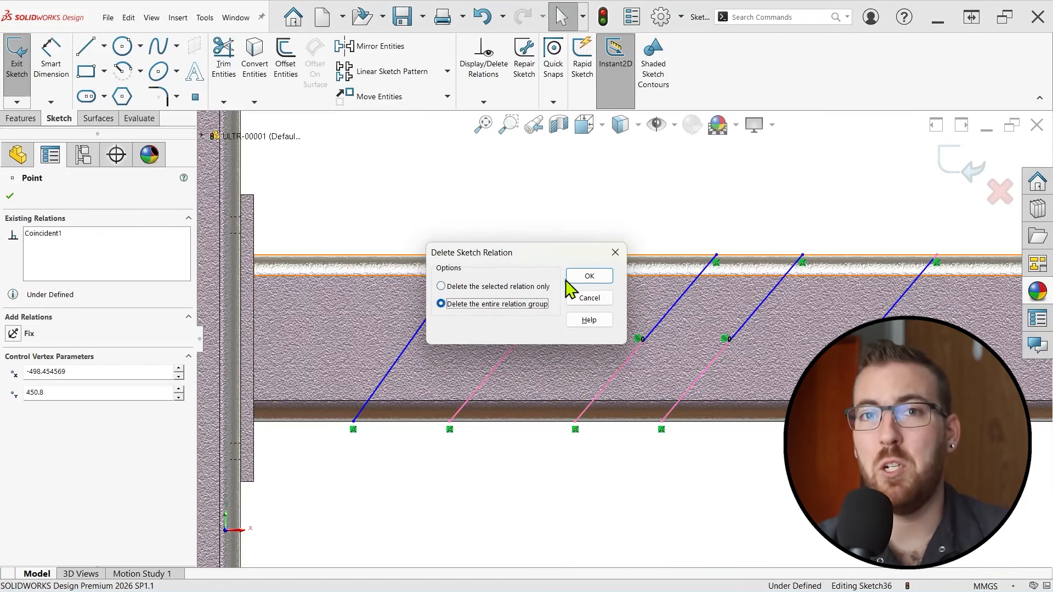
{"action": "left_click", "coordinate": [587, 276]}
{"action": "mouse_move", "coordinate": [591, 255]}
{"action": "left_mouse_down"}
{"action": "mouse_move", "coordinate": [537, 255]}
{"action": "mouse_move", "coordinate": [585, 255]}
{"action": "left_mouse_up"}
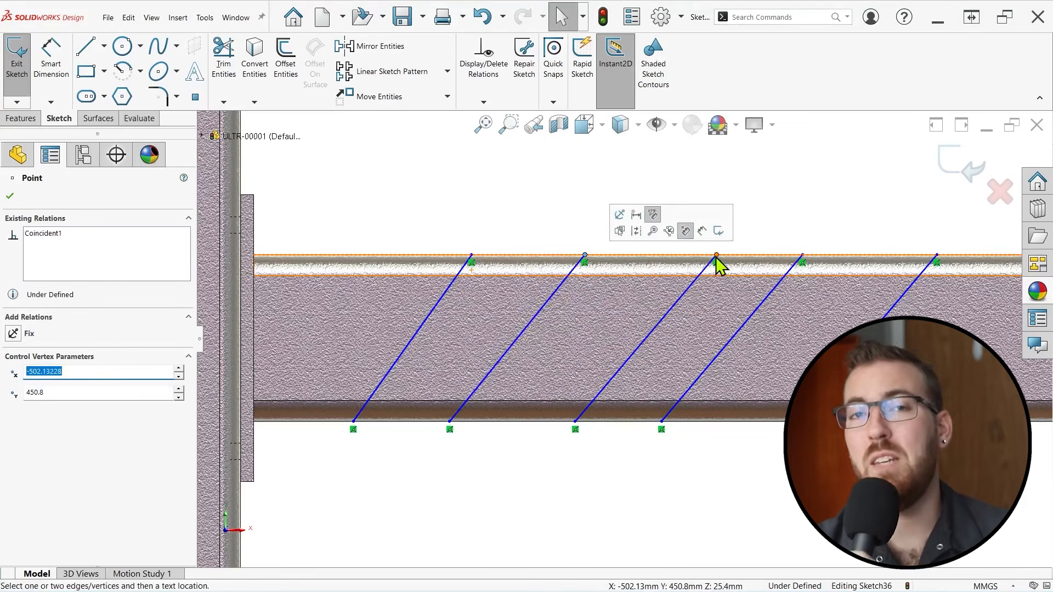
{"action": "left_click_drag", "start_coordinate": [716, 261], "coordinate": [665, 263]}
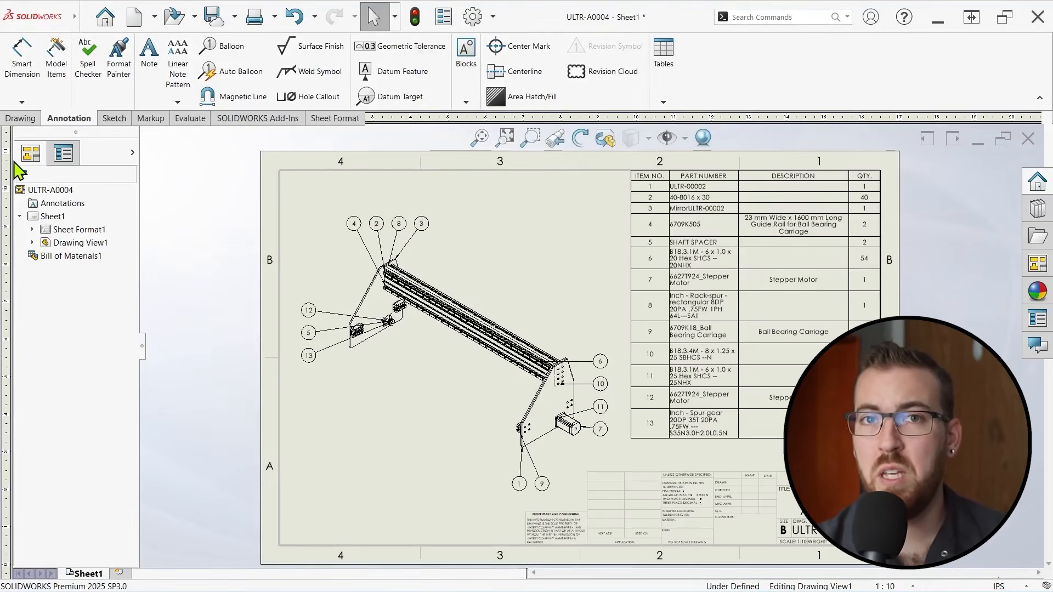
- Switch to the ULTR-A0004 assembly and activate its Manufactured Parts configuration
{"action": "left_click", "coordinate": [431, 271]}
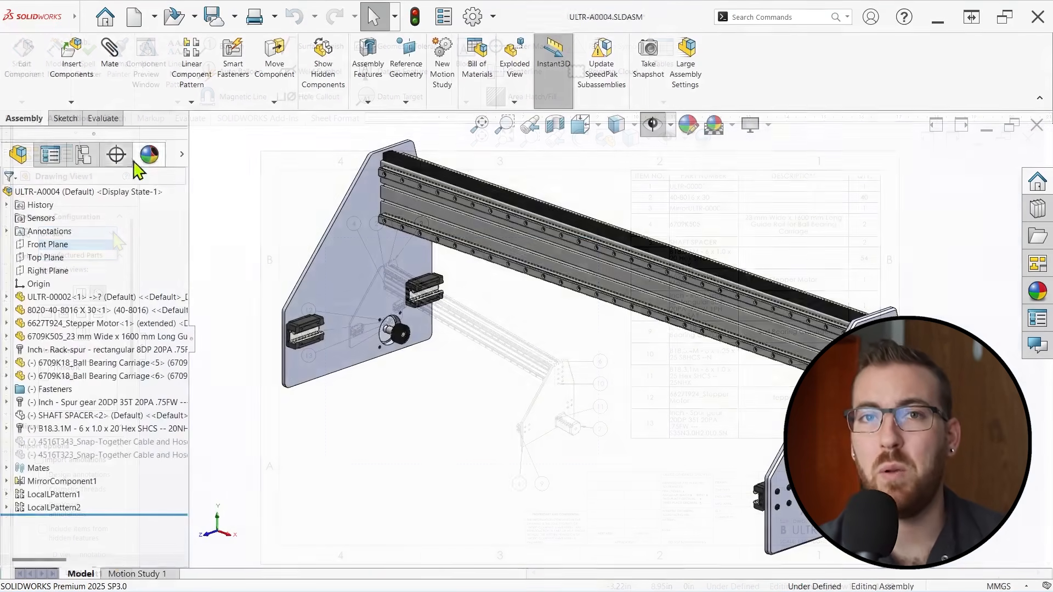
{"action": "left_click", "coordinate": [87, 157]}
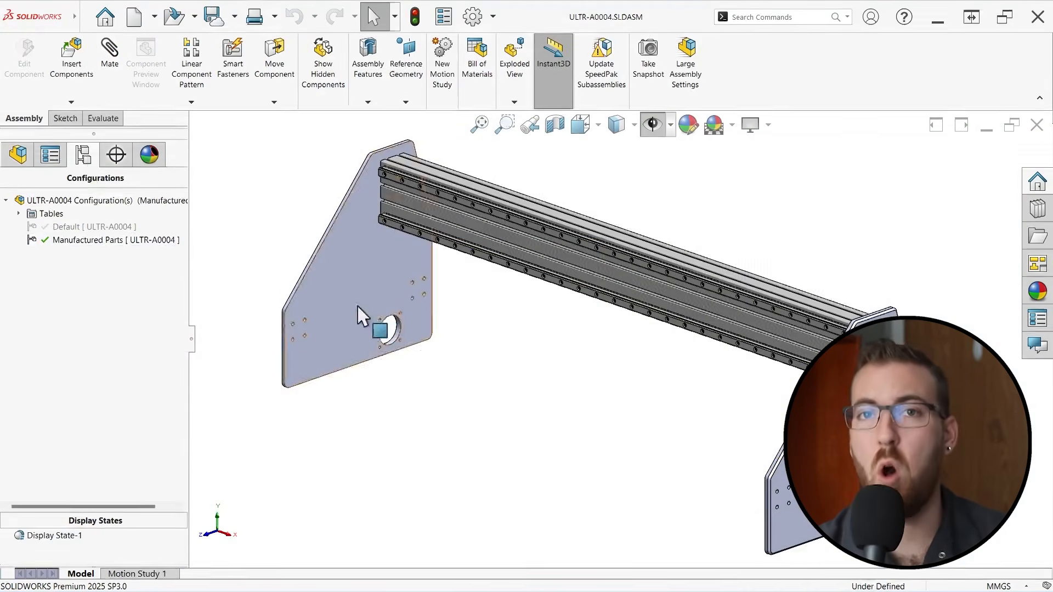
{"action": "mouse_move", "coordinate": [581, 355]}
{"action": "middle_mouse_down"}
{"action": "mouse_move", "coordinate": [500, 312]}
{"action": "mouse_move", "coordinate": [265, 329]}
{"action": "mouse_move", "coordinate": [230, 352]}
{"action": "middle_mouse_up"}
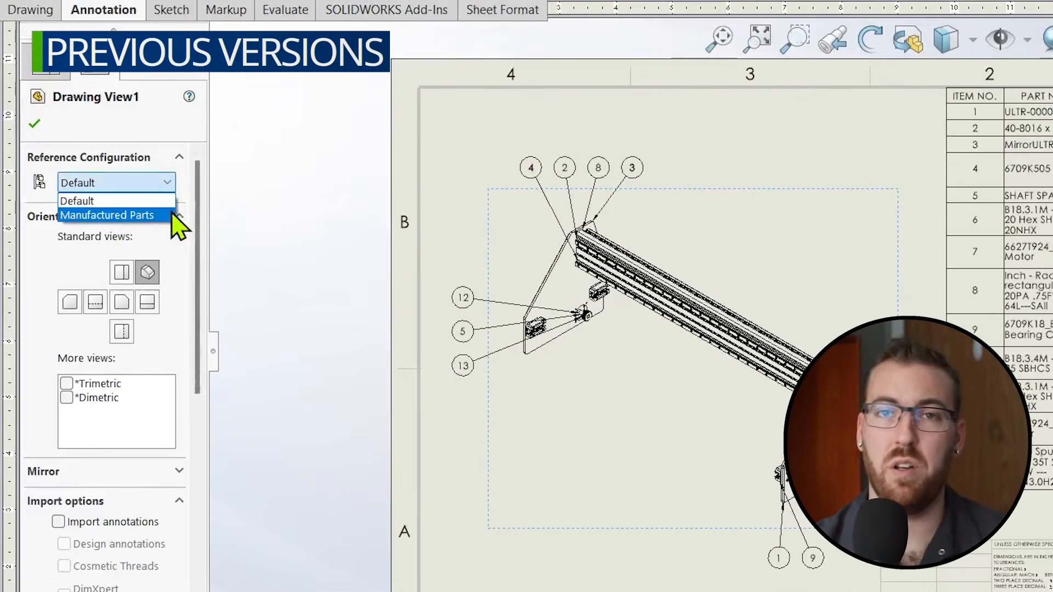
- Set both the drawing view's reference configuration and the bill of materials configuration to Manufactured Parts in the ULTR-A0004 drawing
{"action": "left_click", "coordinate": [138, 215]}
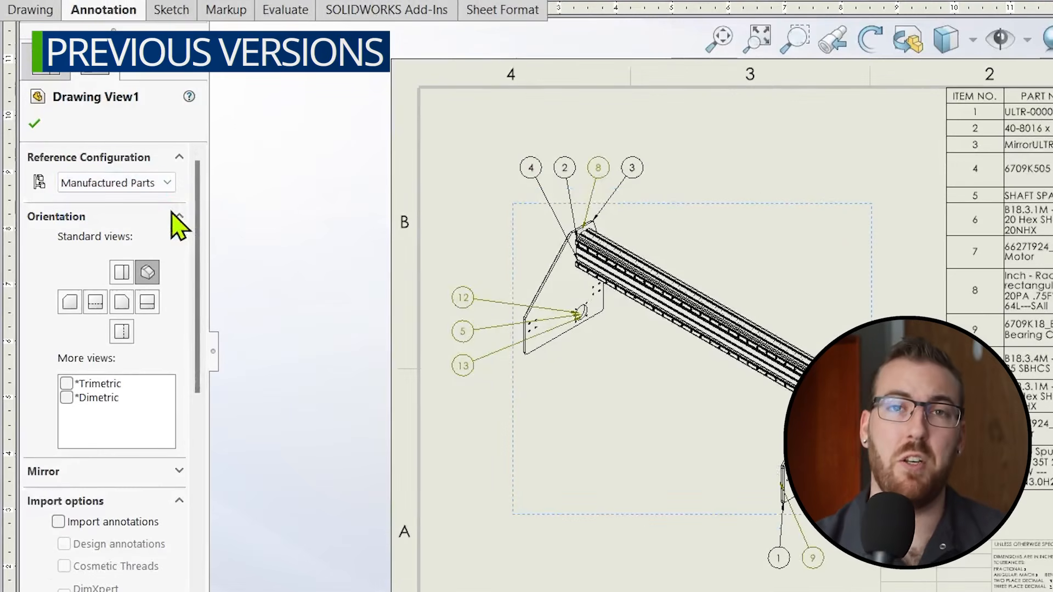
{"action": "left_click", "coordinate": [292, 262]}
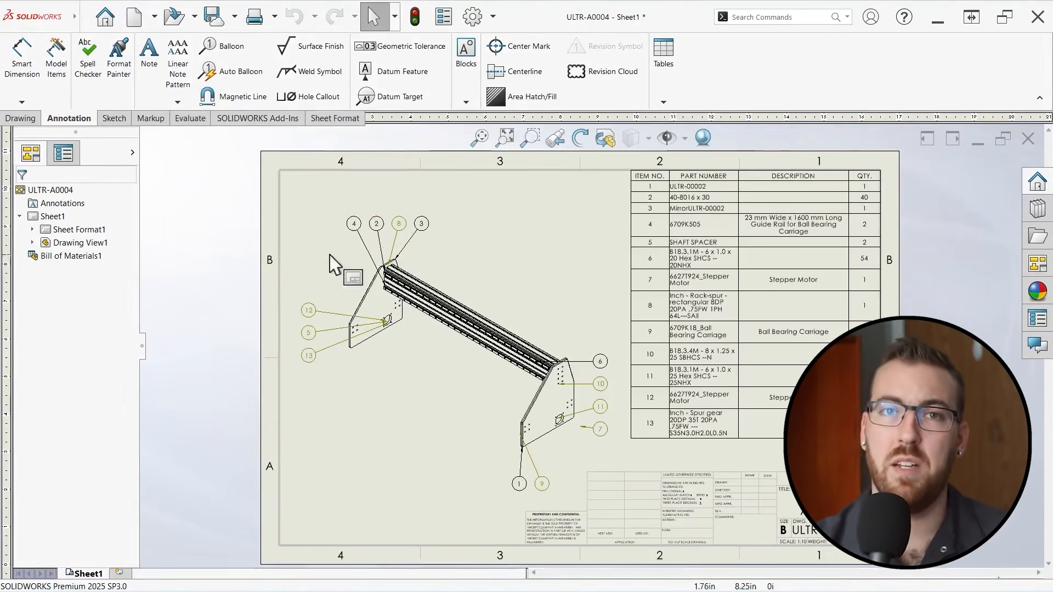
{"action": "left_click", "coordinate": [626, 165]}
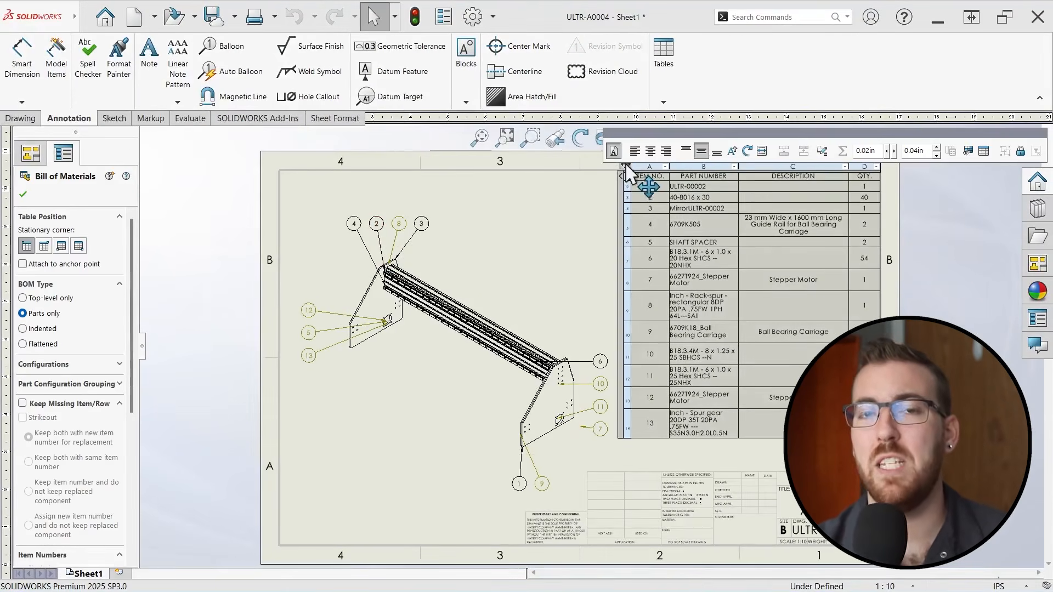
{"action": "left_click", "coordinate": [107, 364]}
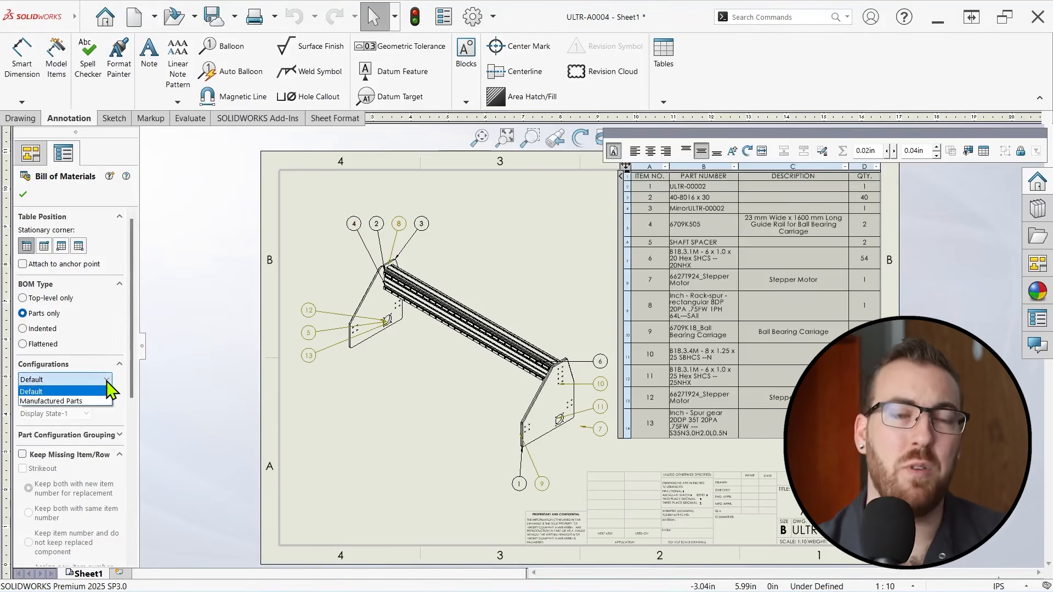
{"action": "left_click", "coordinate": [104, 401]}
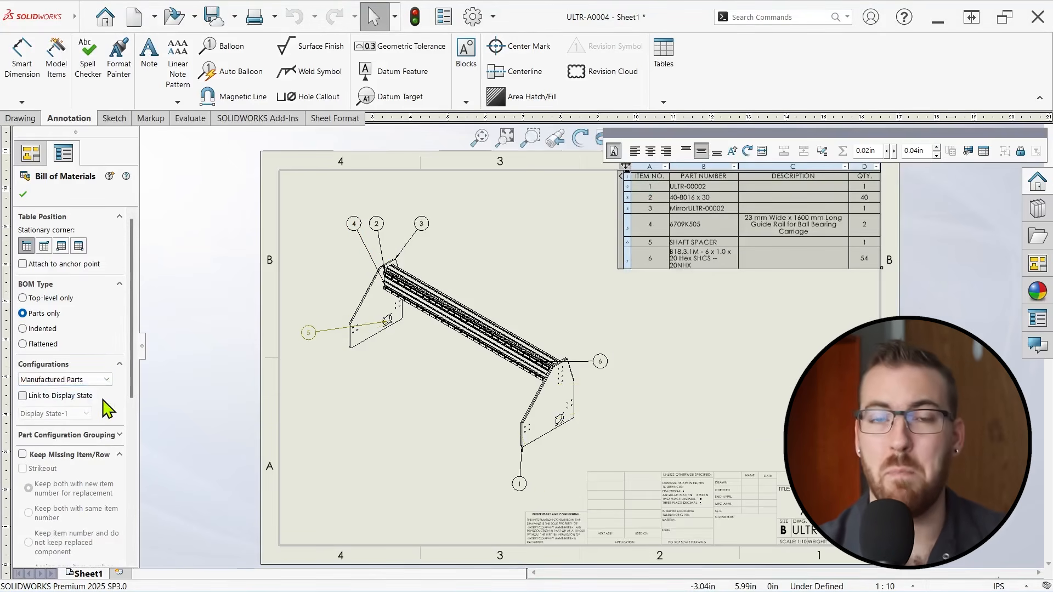
{"action": "left_click", "coordinate": [189, 350]}
{"action": "scroll", "coordinate": [192, 346], "scroll_direction": "down", "scroll_amount": 5}
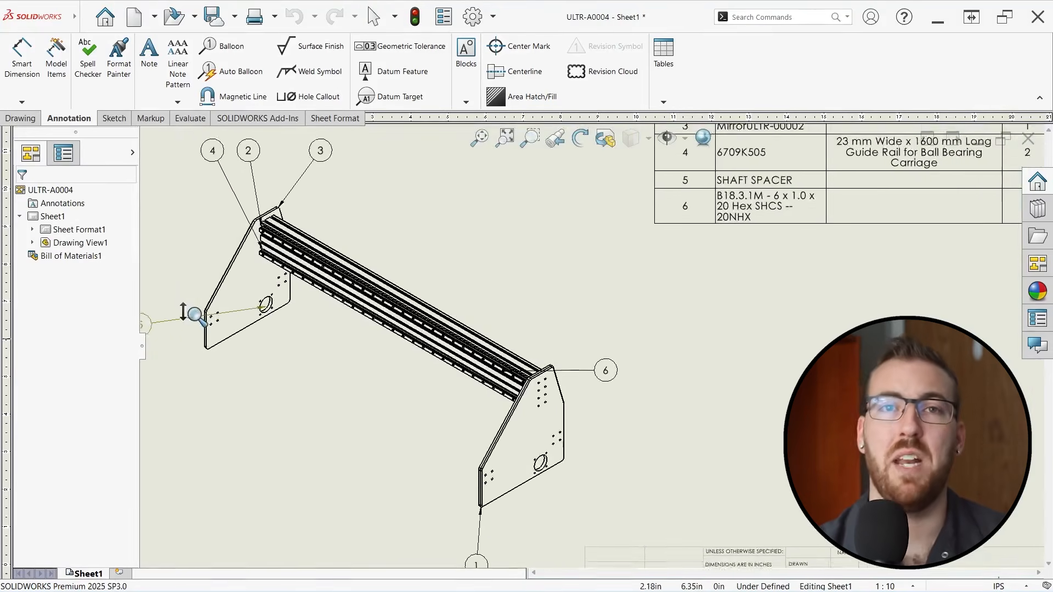
{"action": "mouse_move", "coordinate": [199, 321]}
{"action": "middle_mouse_down"}
{"action": "mouse_move", "coordinate": [270, 336]}
{"action": "mouse_move", "coordinate": [351, 378]}
{"action": "mouse_move", "coordinate": [296, 404]}
{"action": "mouse_move", "coordinate": [200, 419]}
{"action": "mouse_move", "coordinate": [97, 476]}
{"action": "middle_mouse_up"}
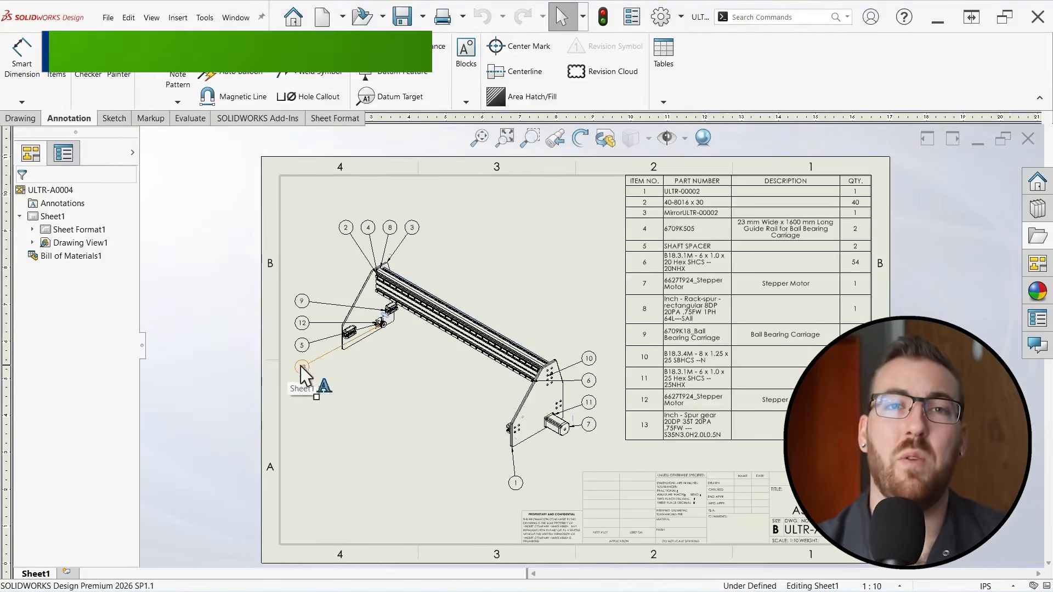
- In the SOLIDWORKS 2026 drawing, set the view's reference configuration to Manufactured Parts and accept changing the BOM configuration to match
{"action": "left_click", "coordinate": [367, 376]}
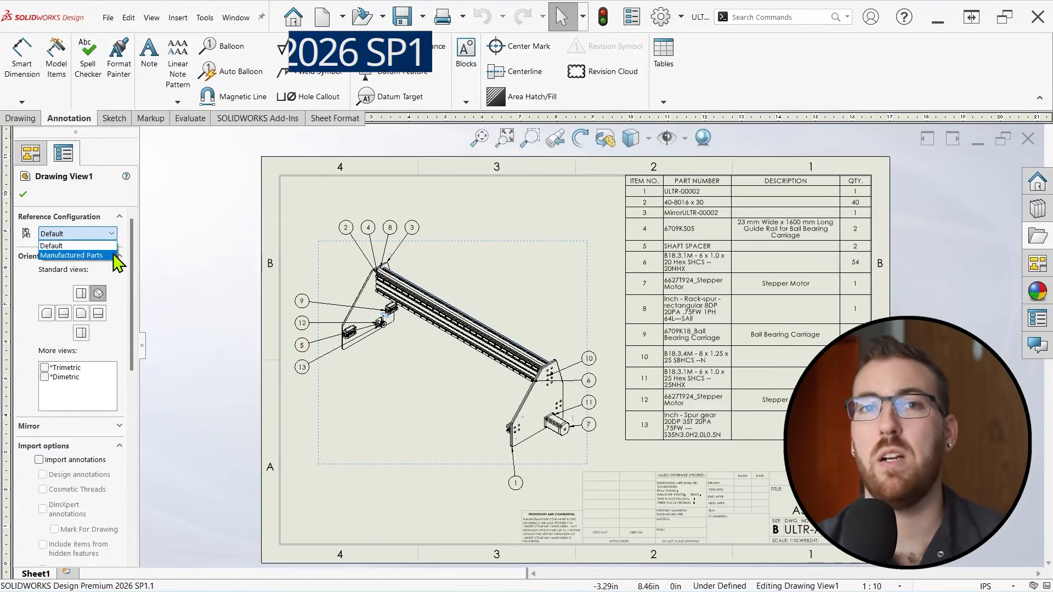
{"action": "left_click", "coordinate": [109, 255]}
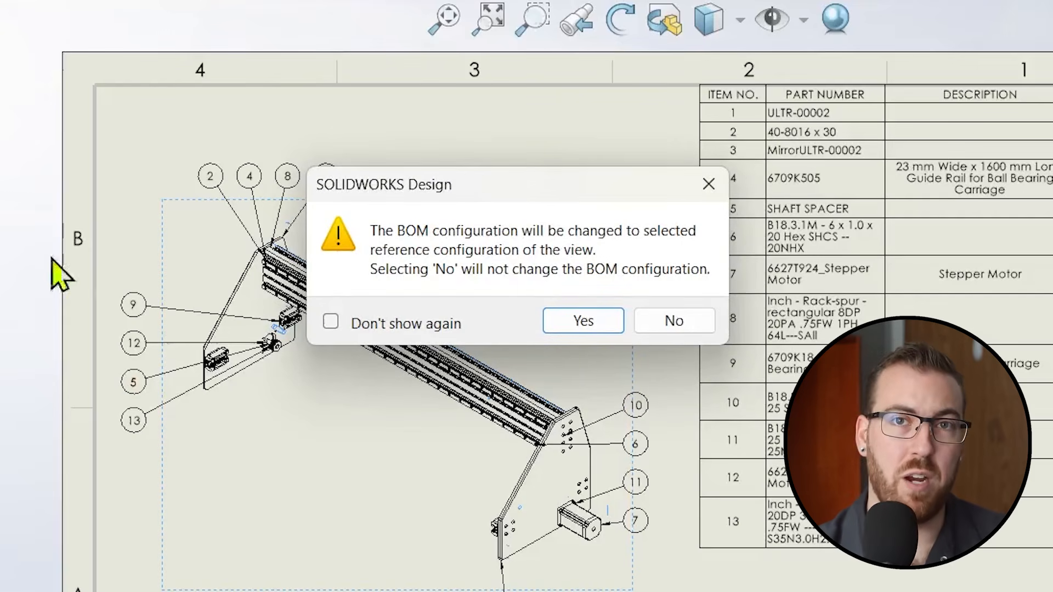
{"action": "left_click", "coordinate": [552, 328]}
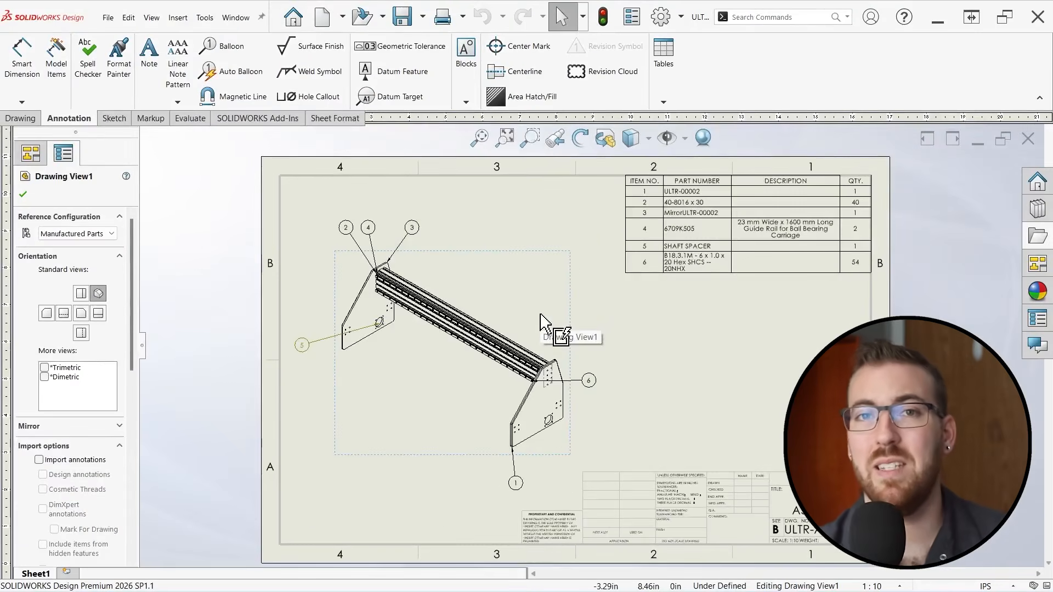
- Set the drawing view's reference configuration to Default and decline changing the BOM configuration to match
{"action": "scroll", "coordinate": [543, 324], "scroll_direction": "down", "scroll_amount": 5}
{"action": "mouse_move", "coordinate": [525, 341]}
{"action": "middle_mouse_down"}
{"action": "mouse_move", "coordinate": [482, 386]}
{"action": "mouse_move", "coordinate": [665, 313]}
{"action": "mouse_move", "coordinate": [657, 296]}
{"action": "middle_mouse_up"}
{"action": "key", "text": "Escape"}
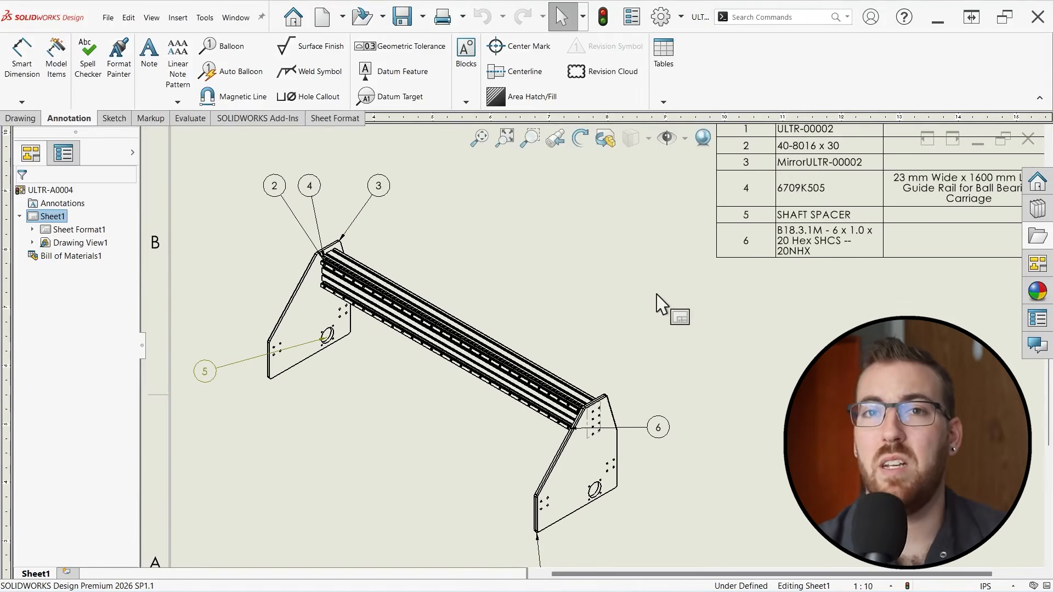
{"action": "left_click", "coordinate": [581, 308]}
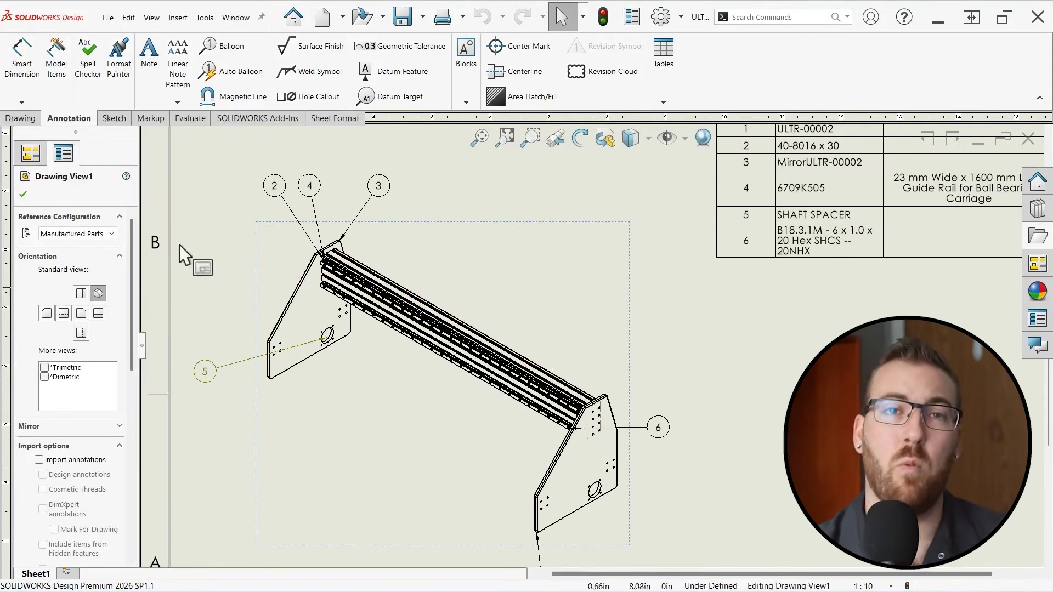
{"action": "left_click", "coordinate": [112, 234]}
{"action": "left_click", "coordinate": [113, 246]}
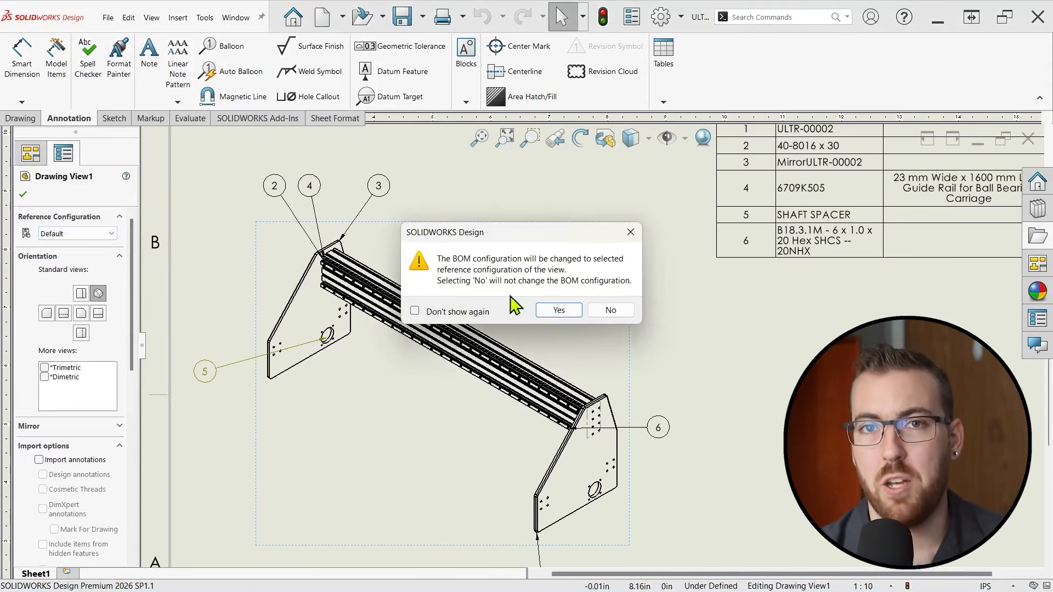
{"action": "left_click", "coordinate": [594, 310]}
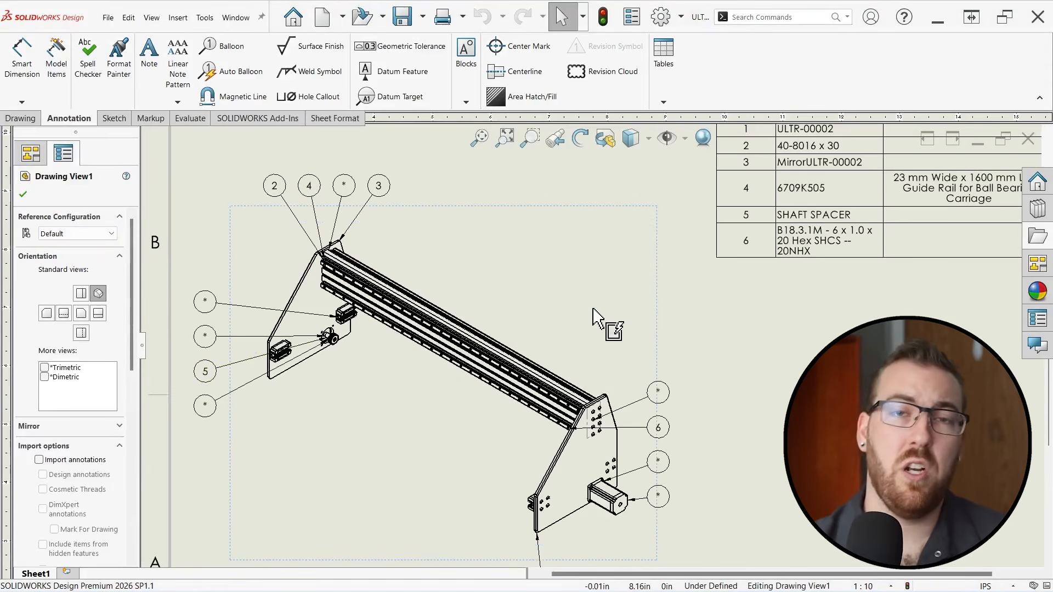
- Set the bill of materials table's configuration to Default
{"action": "scroll", "coordinate": [595, 318], "scroll_direction": "up", "scroll_amount": 3}
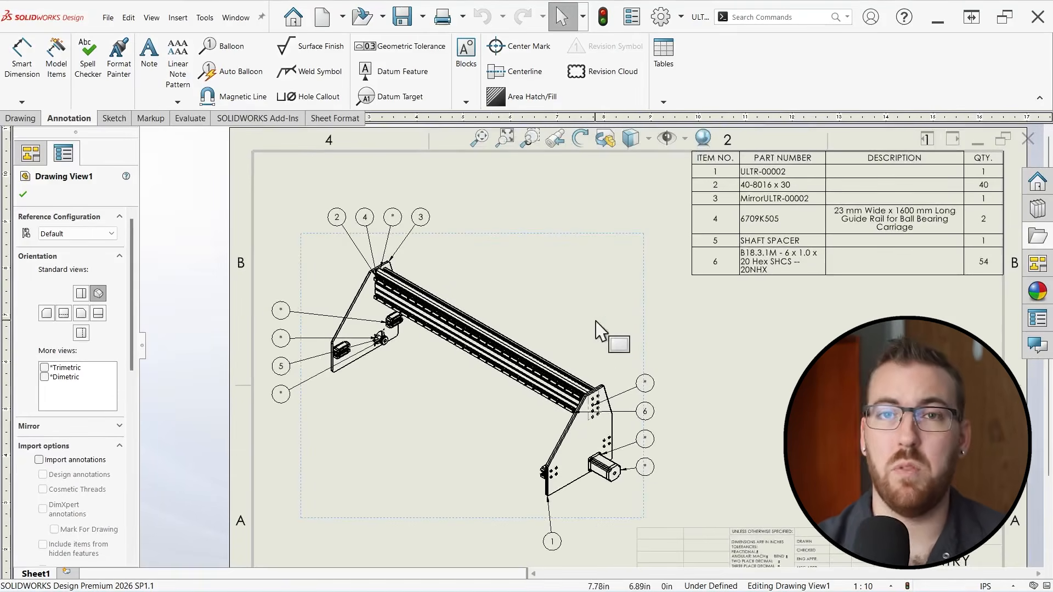
{"action": "mouse_move", "coordinate": [692, 341]}
{"action": "middle_mouse_down"}
{"action": "mouse_move", "coordinate": [707, 351]}
{"action": "mouse_move", "coordinate": [633, 356]}
{"action": "middle_mouse_up"}
{"action": "mouse_move", "coordinate": [625, 188]}
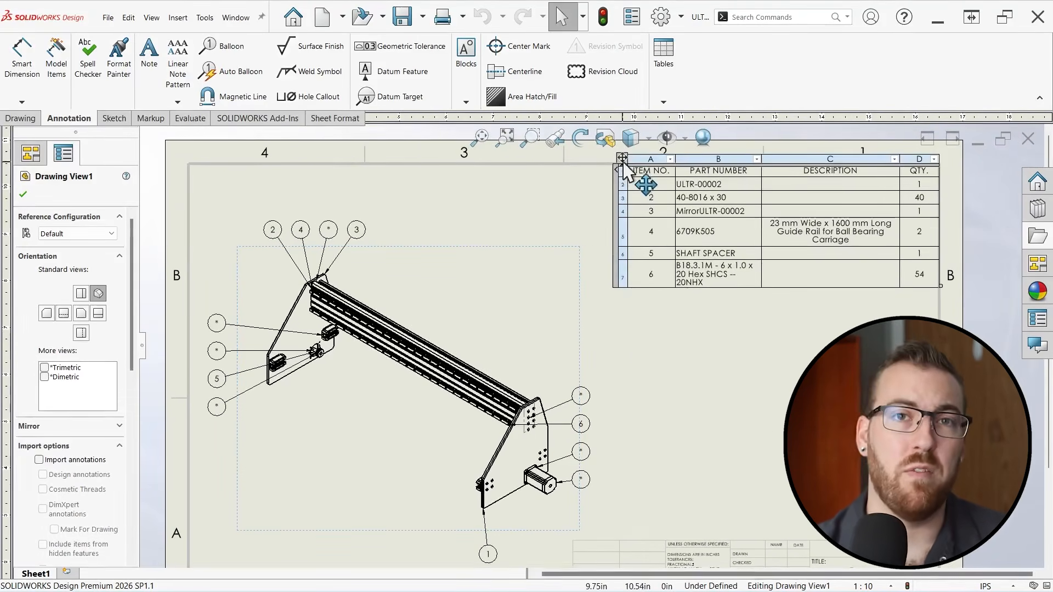
{"action": "left_click", "coordinate": [623, 163]}
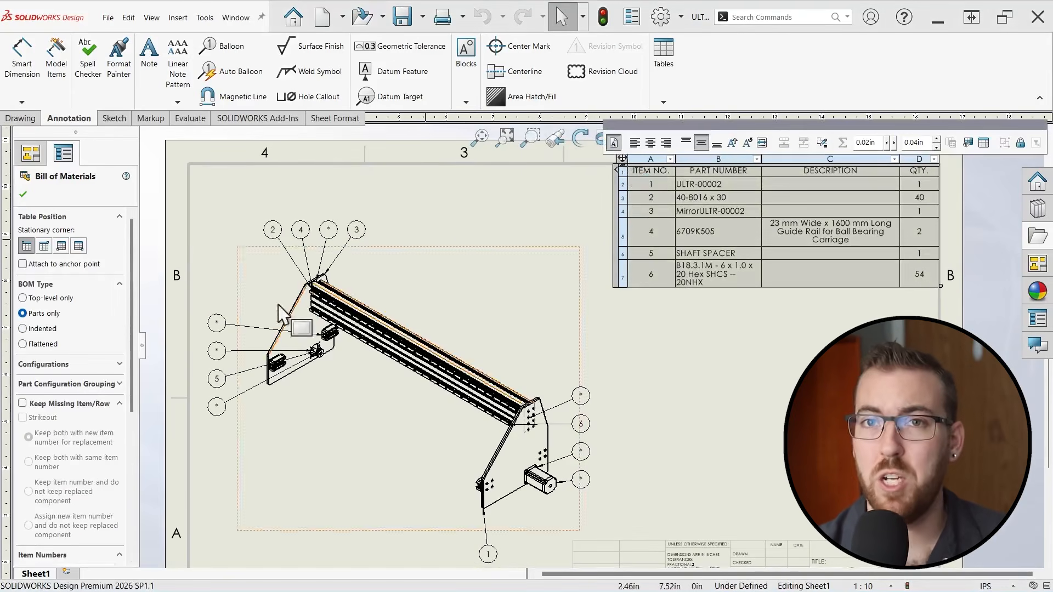
{"action": "left_click", "coordinate": [111, 366]}
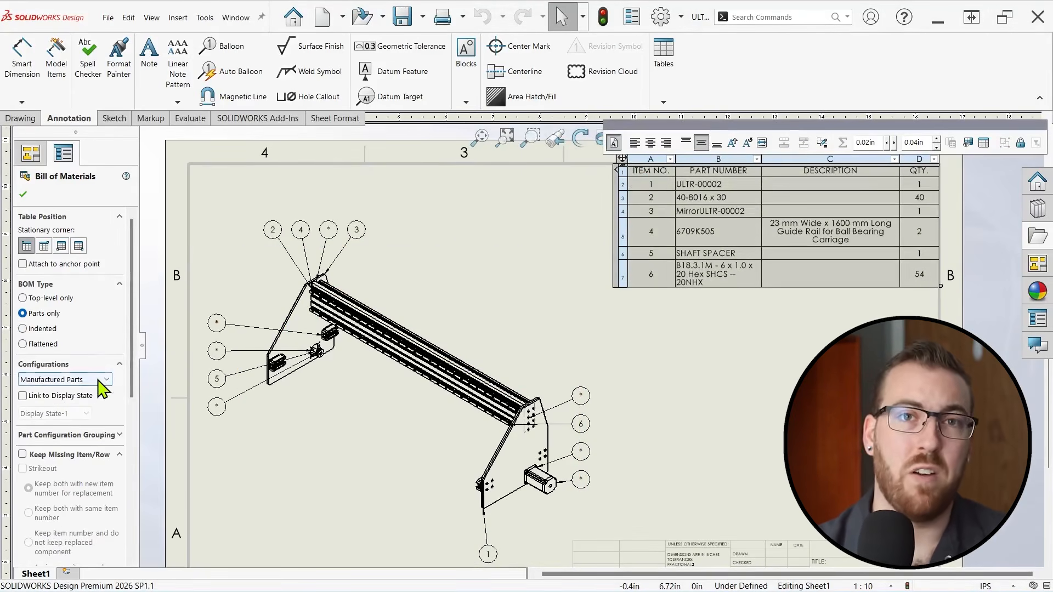
{"action": "left_click", "coordinate": [99, 391]}
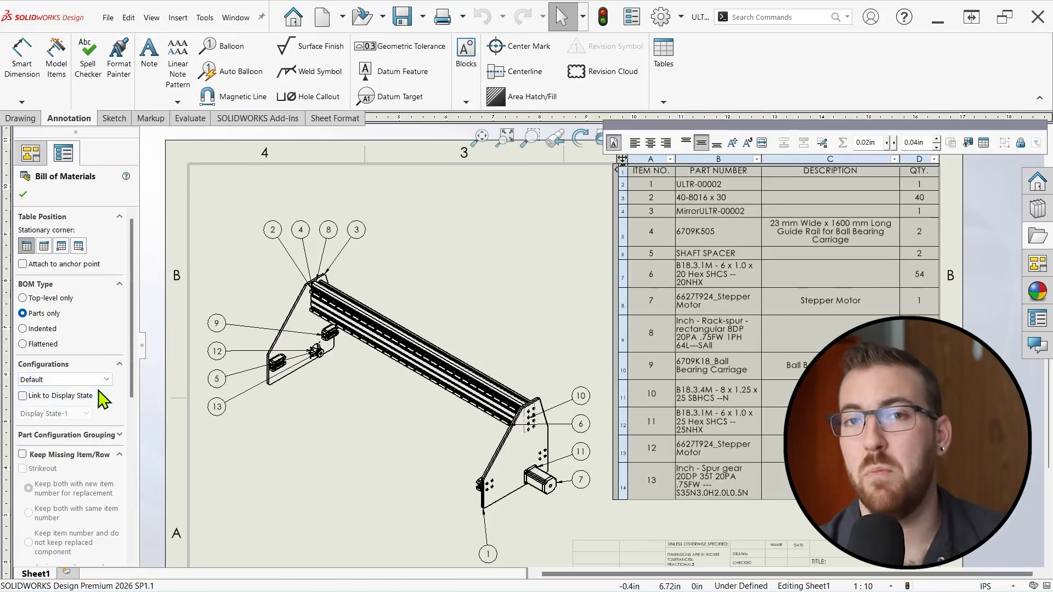
{"action": "left_click", "coordinate": [156, 402]}
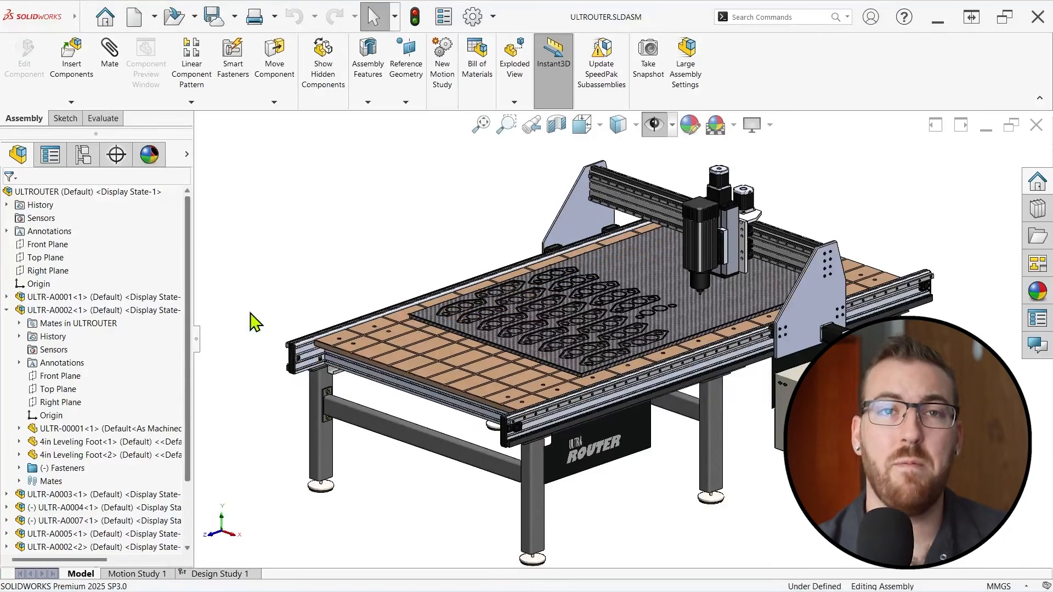
- Open the ULTR-00001 frame part from the ULTROUTER assembly and examine the weld symbol at its end cap
{"action": "left_click", "coordinate": [351, 427]}
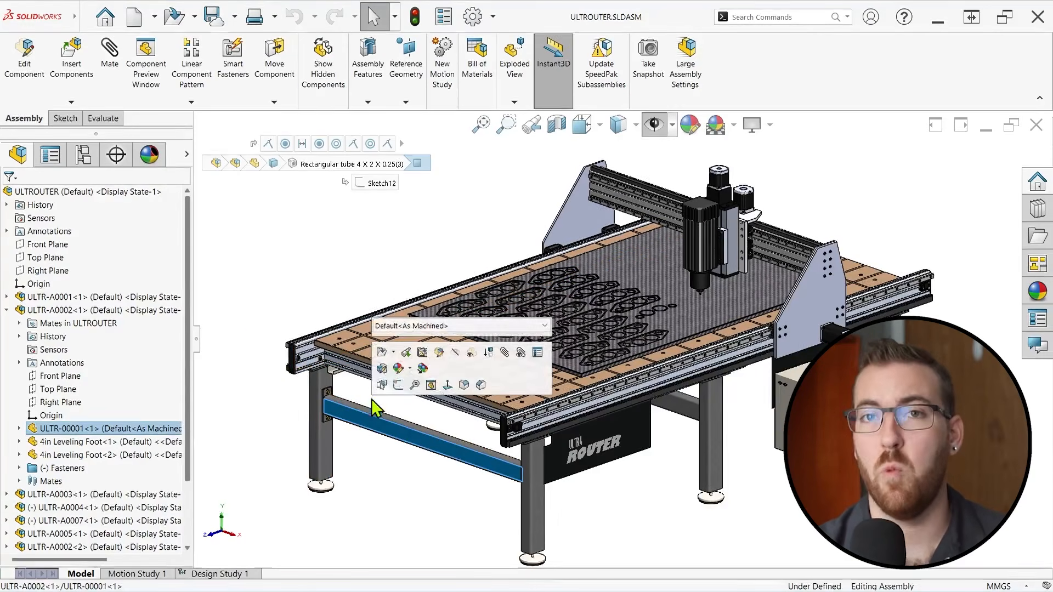
{"action": "left_click", "coordinate": [386, 360]}
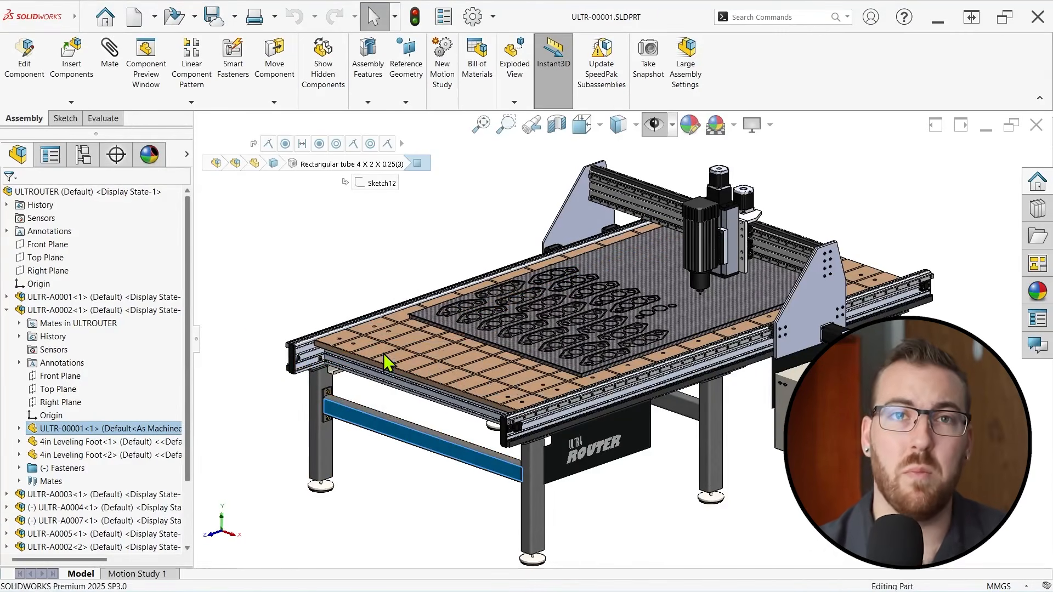
{"action": "scroll", "coordinate": [441, 215], "scroll_direction": "down", "scroll_amount": 5}
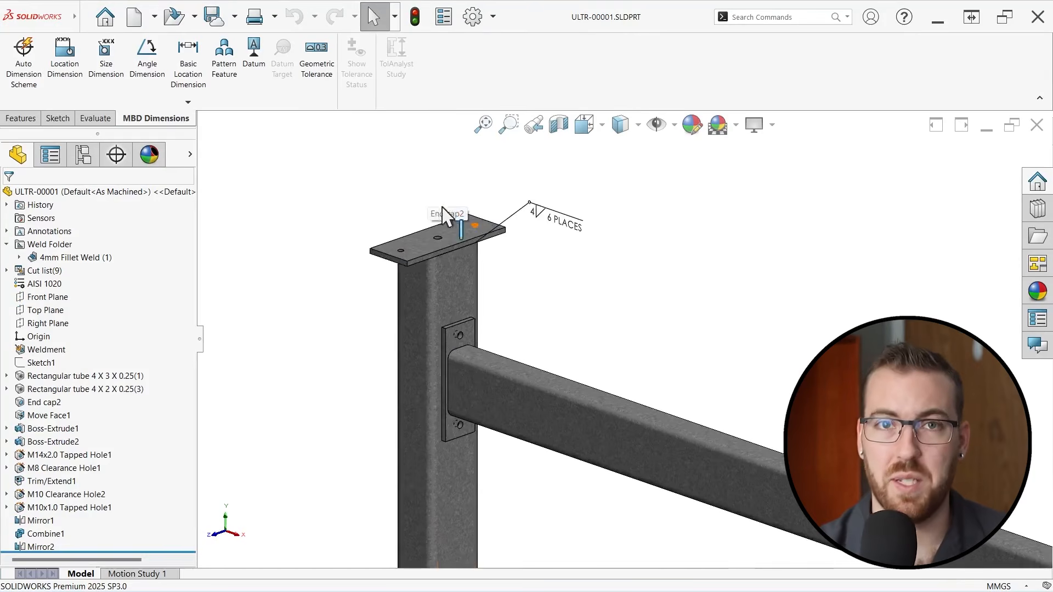
{"action": "middle_click_drag", "start_coordinate": [456, 263], "coordinate": [475, 242]}
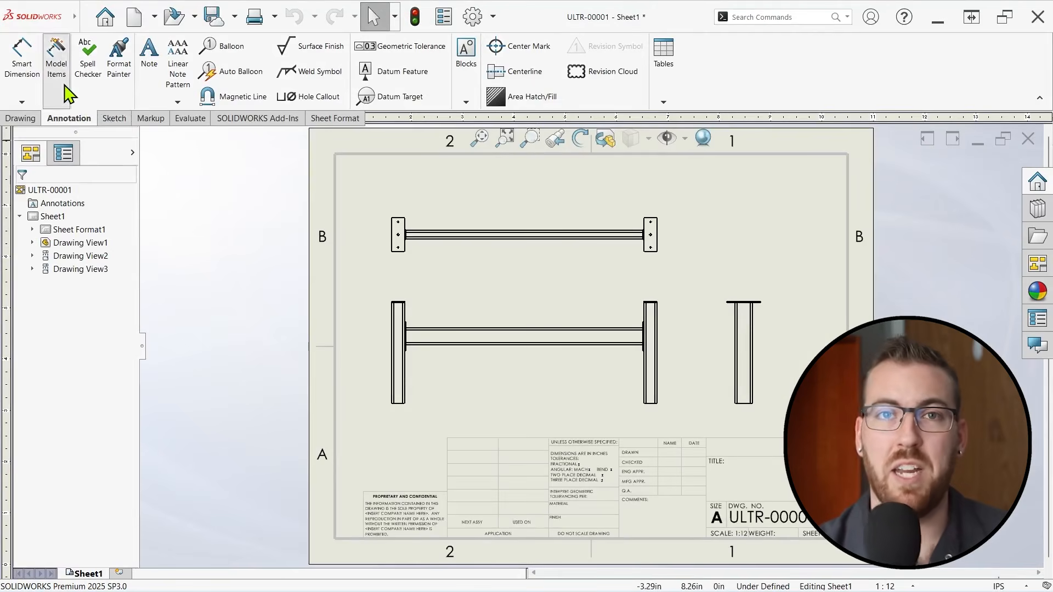
- Insert the entire model's marked dimensions and weld symbols into all views of the ULTR-00001 drawing with Model Items
{"action": "left_click", "coordinate": [57, 65]}
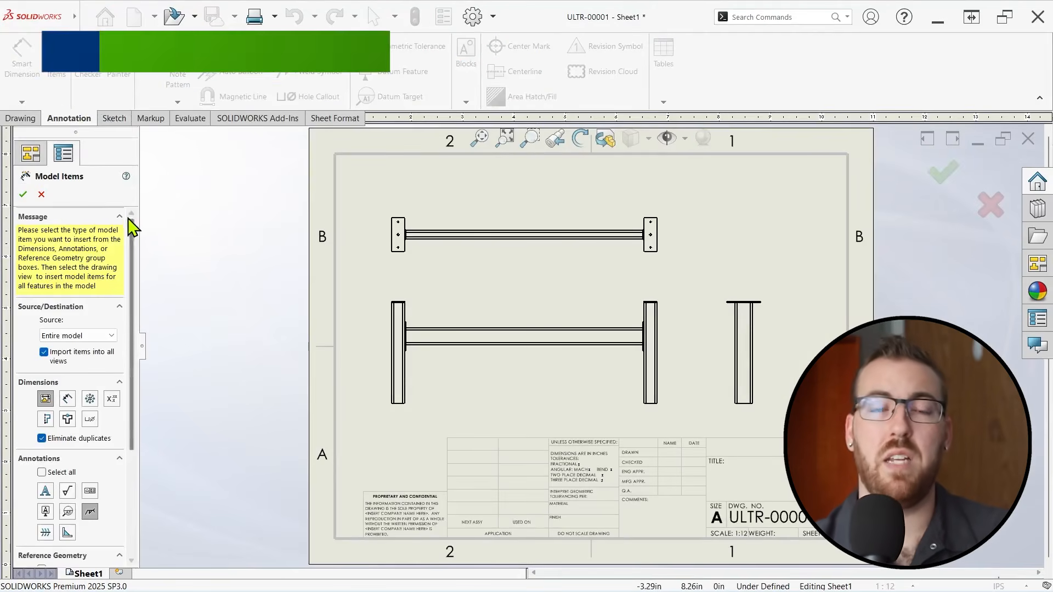
{"action": "left_click_drag", "start_coordinate": [134, 229], "coordinate": [135, 285]}
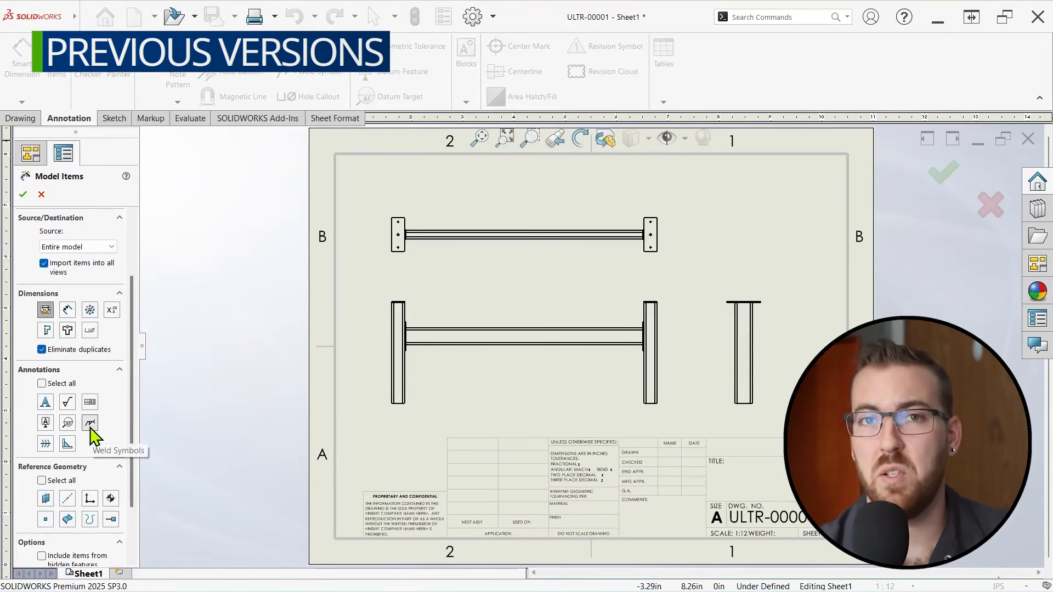
{"action": "left_click", "coordinate": [23, 195]}
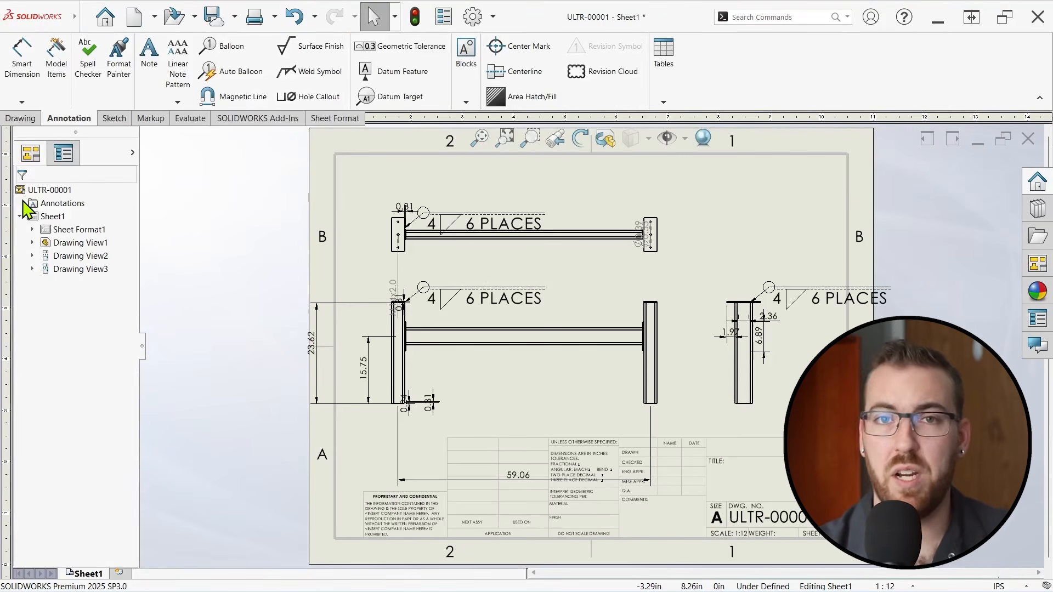
- Auto-arrange all the inserted dimensions and move the overall length dimension up, clear of the title block
{"action": "left_click_drag", "start_coordinate": [240, 170], "coordinate": [899, 460]}
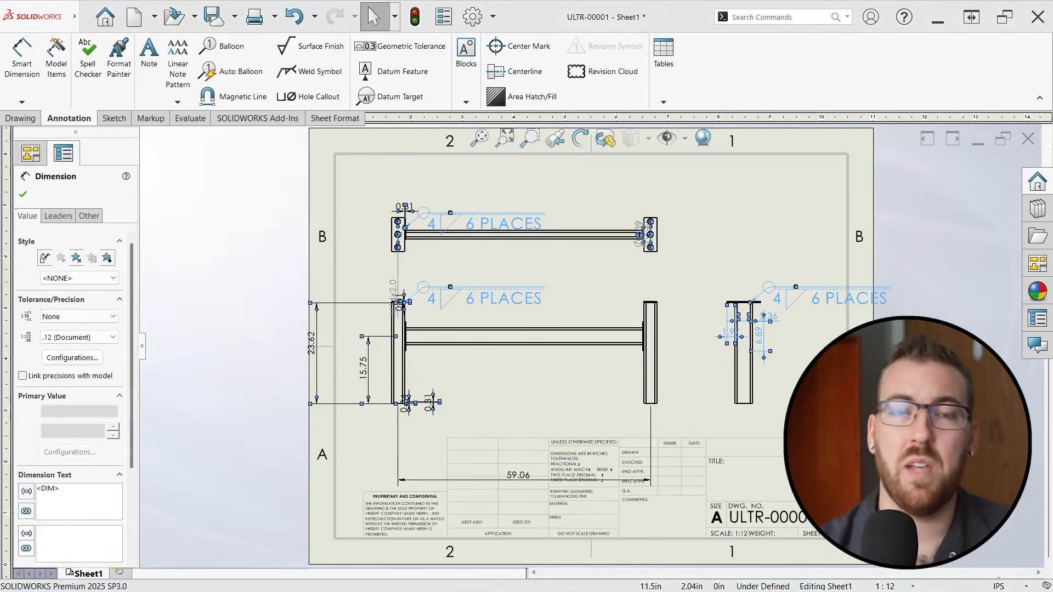
{"action": "left_click", "coordinate": [912, 454]}
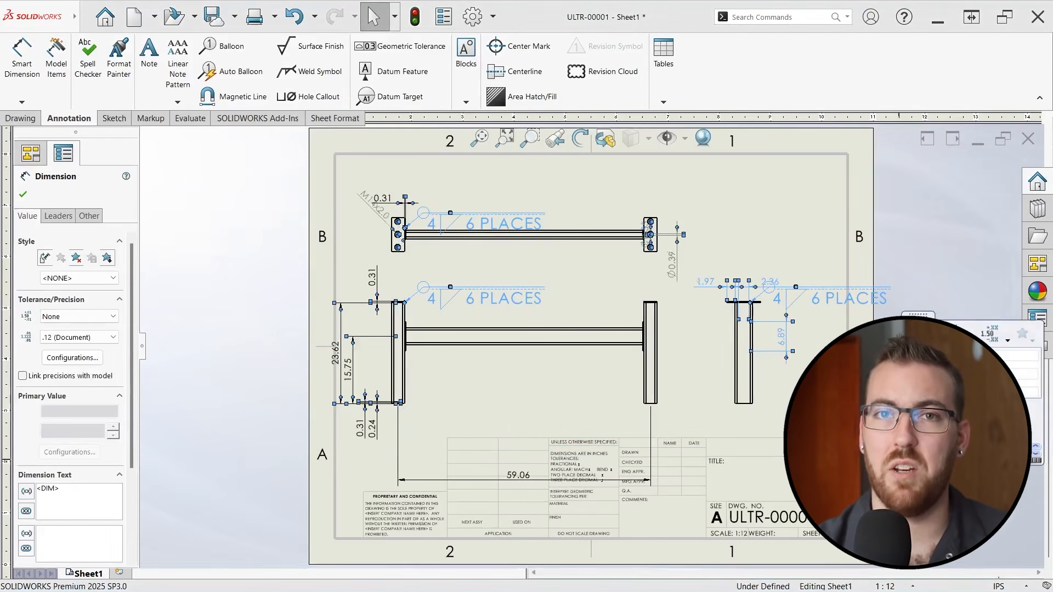
{"action": "left_click_drag", "start_coordinate": [520, 476], "coordinate": [524, 434]}
- Delete the duplicate weld symbols from the top and side views and reposition the front view's symbol above the frame
{"action": "left_click", "coordinate": [541, 208]}
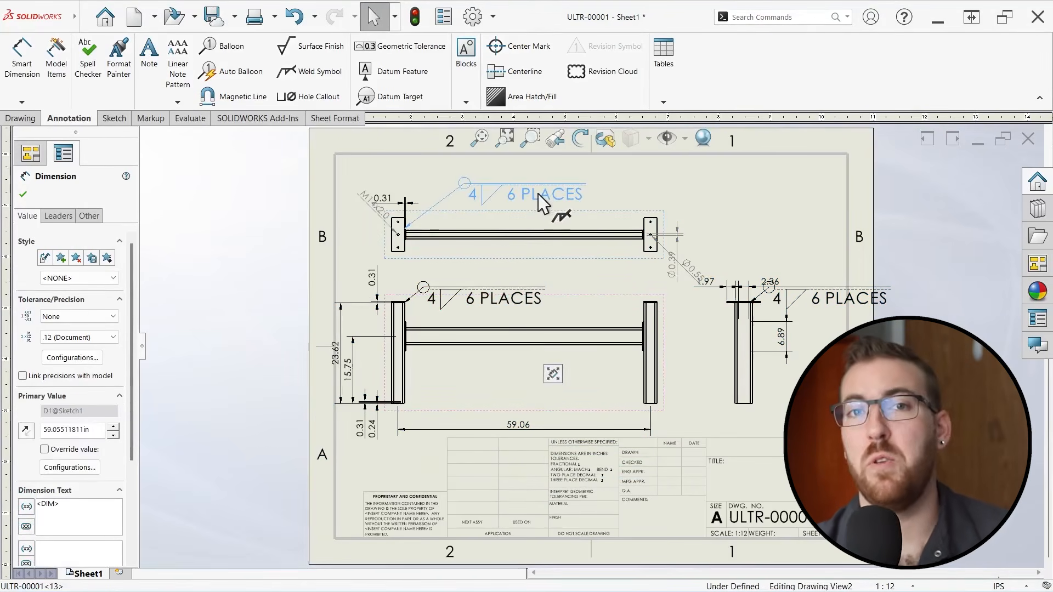
{"action": "key", "text": "Delete"}
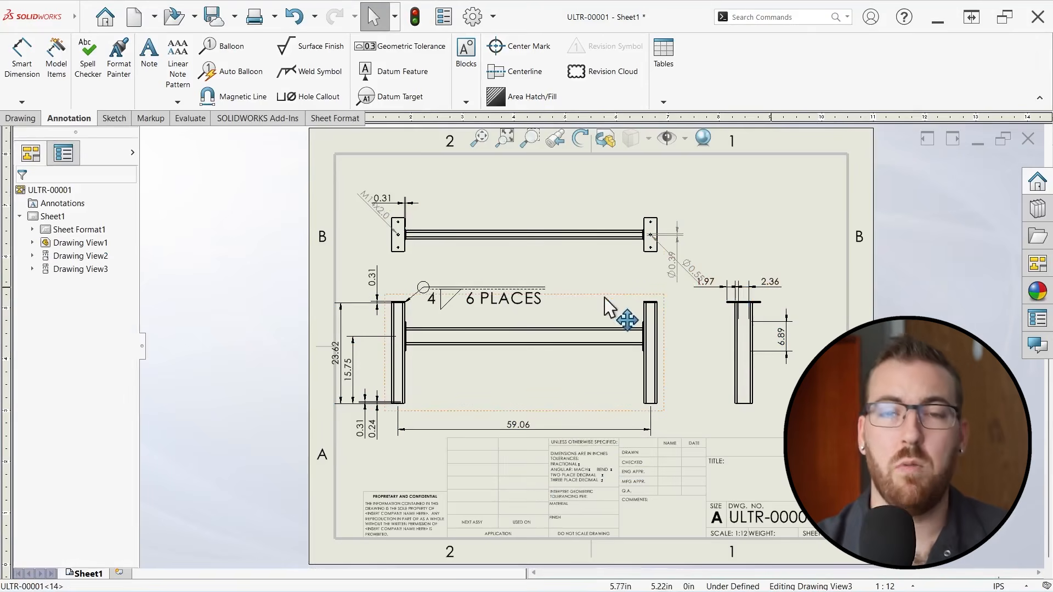
{"action": "left_click_drag", "start_coordinate": [524, 308], "coordinate": [541, 297]}
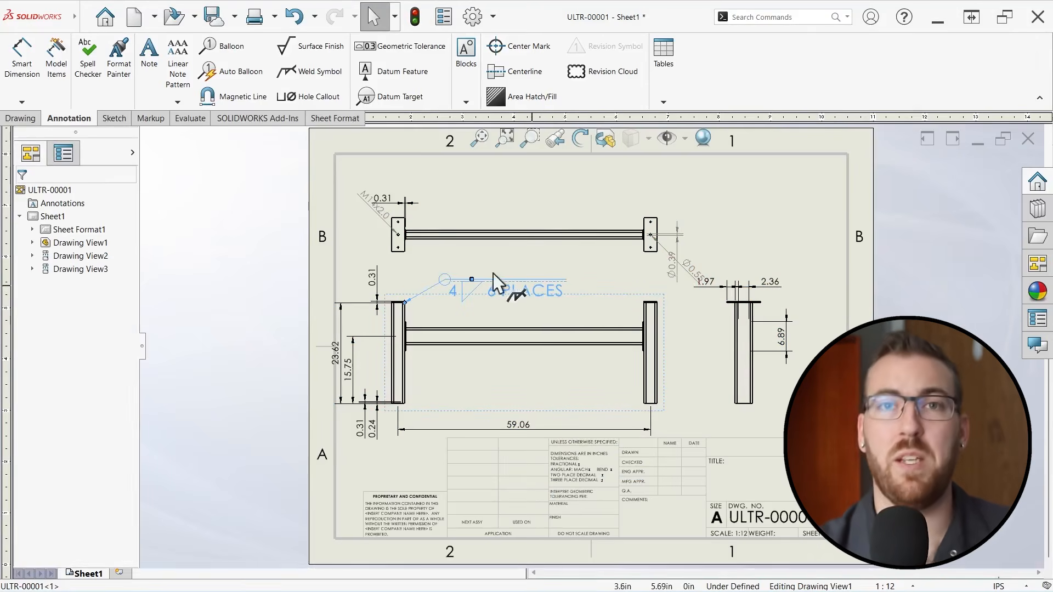
{"action": "scroll", "coordinate": [496, 281], "scroll_direction": "down", "scroll_amount": 4}
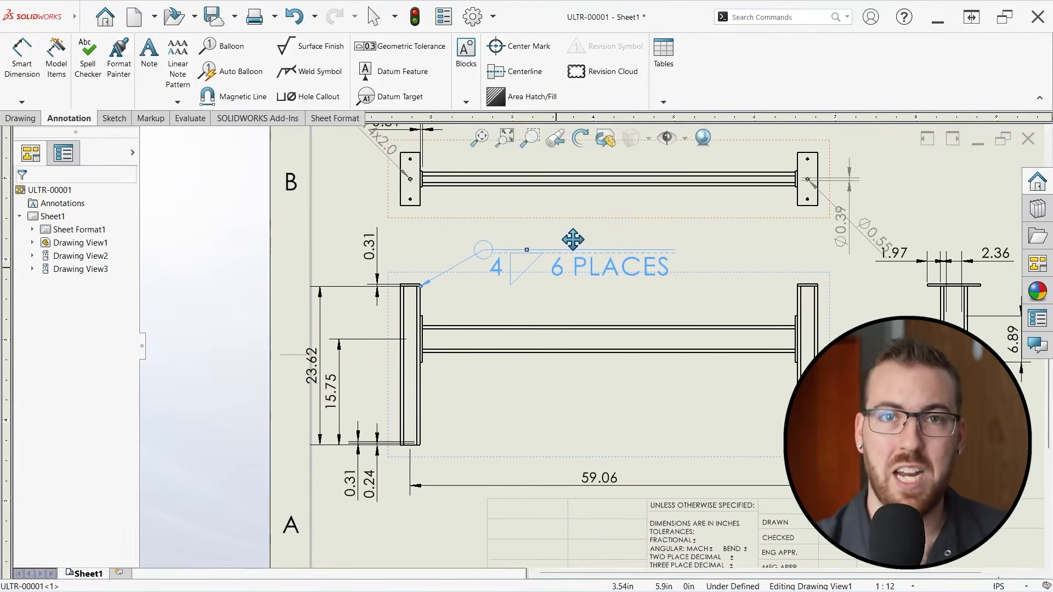
{"action": "mouse_move", "coordinate": [572, 239]}
{"action": "middle_mouse_down"}
{"action": "mouse_move", "coordinate": [505, 256]}
{"action": "mouse_move", "coordinate": [464, 299]}
{"action": "middle_mouse_up"}
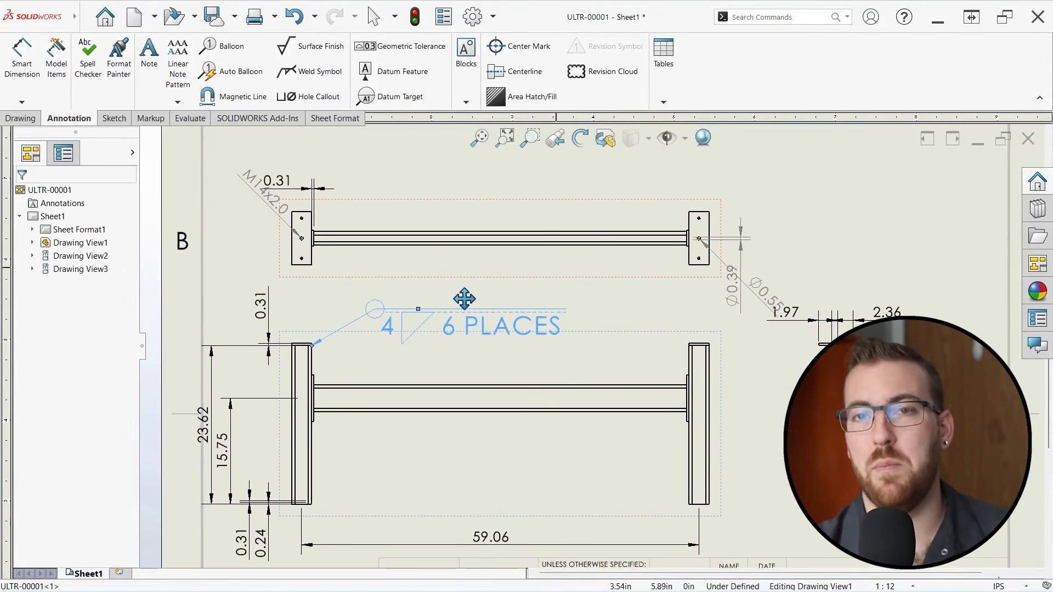
{"action": "scroll", "coordinate": [456, 291], "scroll_direction": "down", "scroll_amount": 1}
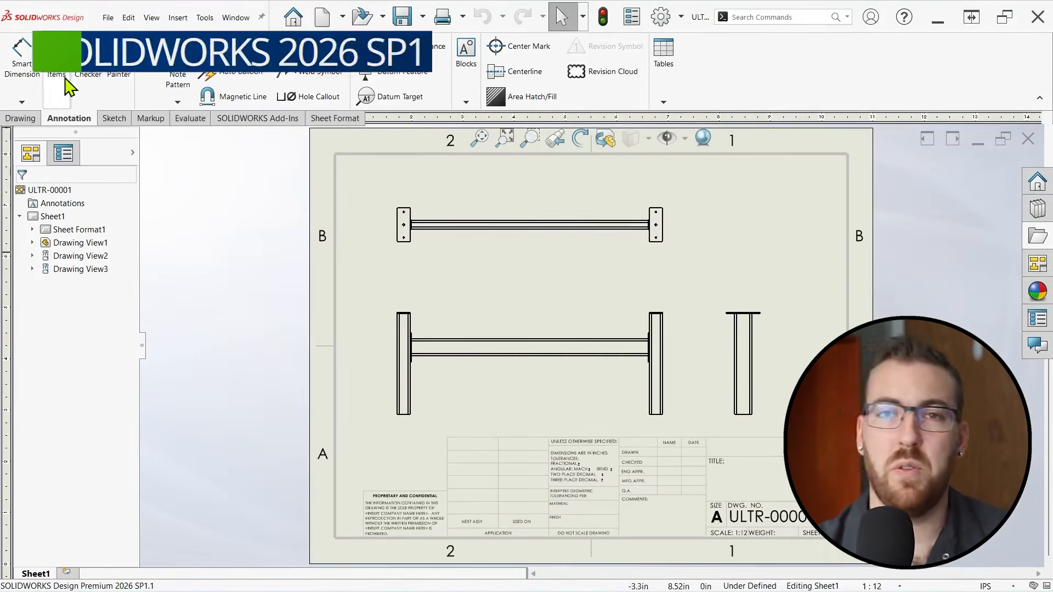
- In the SOLIDWORKS 2026 drawing, insert dimensions and weld symbols into all views with Model Items, keeping Eliminate duplicates on for annotations
{"action": "left_click", "coordinate": [67, 85]}
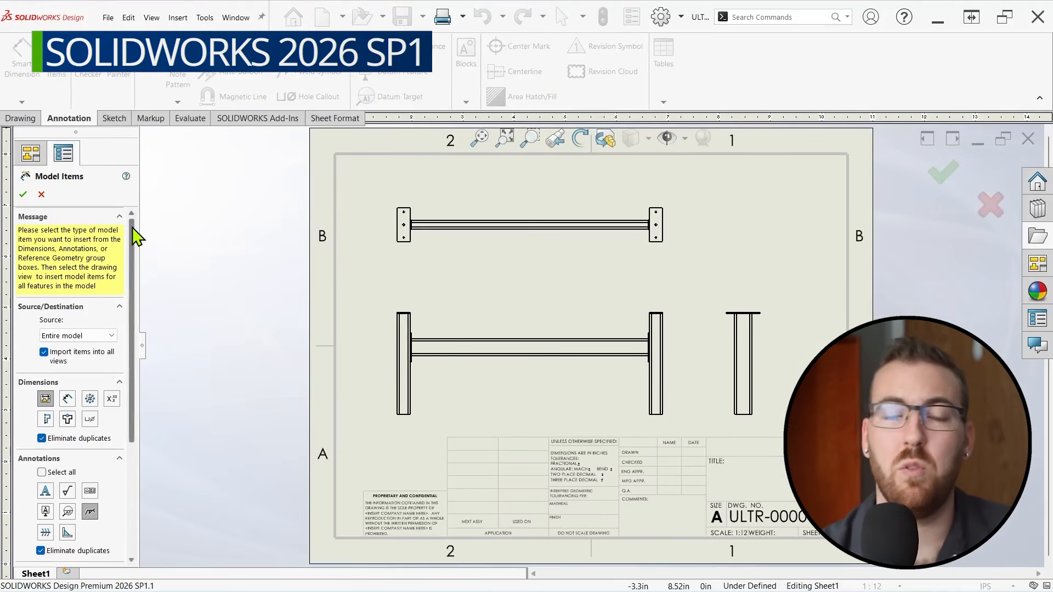
{"action": "left_click_drag", "start_coordinate": [136, 236], "coordinate": [135, 294]}
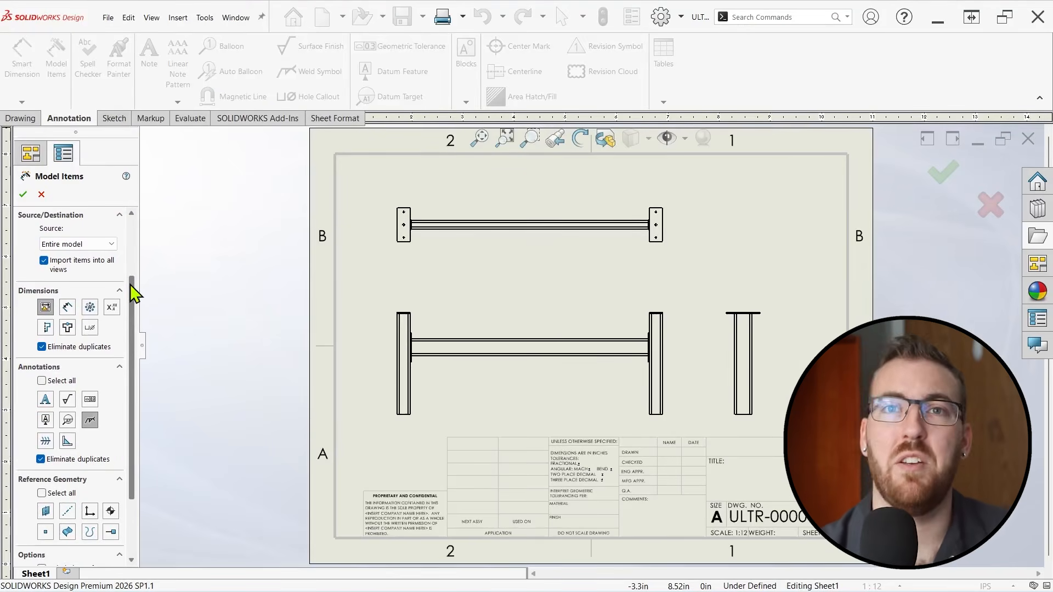
{"action": "left_click", "coordinate": [23, 195]}
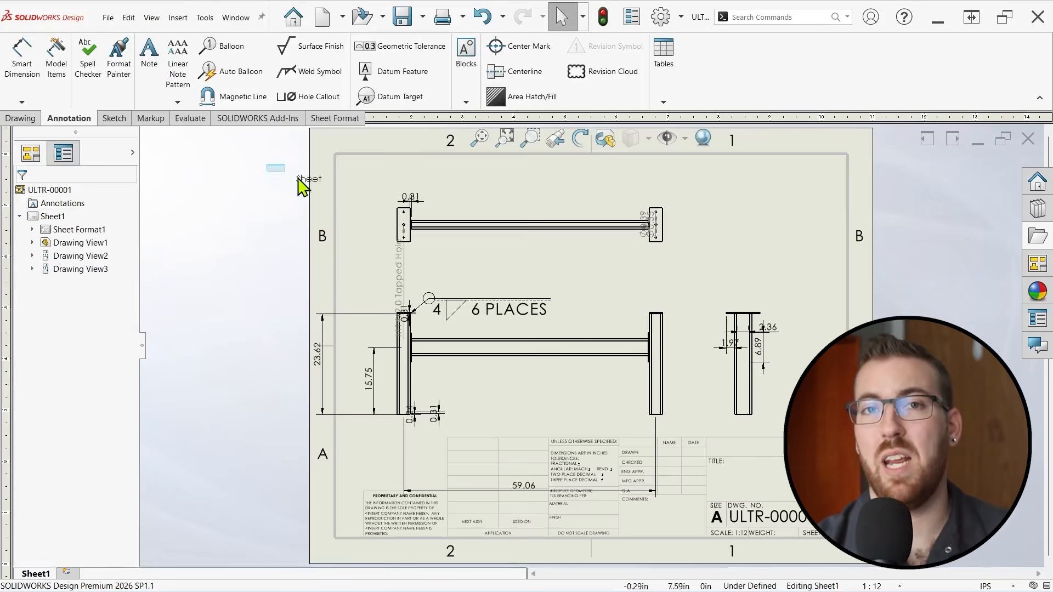
- Auto-arrange the dimensions in all three views and examine the front view's weld symbol up close
{"action": "mouse_move", "coordinate": [299, 176]}
{"action": "left_mouse_down"}
{"action": "mouse_move", "coordinate": [778, 447]}
{"action": "mouse_move", "coordinate": [833, 505]}
{"action": "left_mouse_up"}
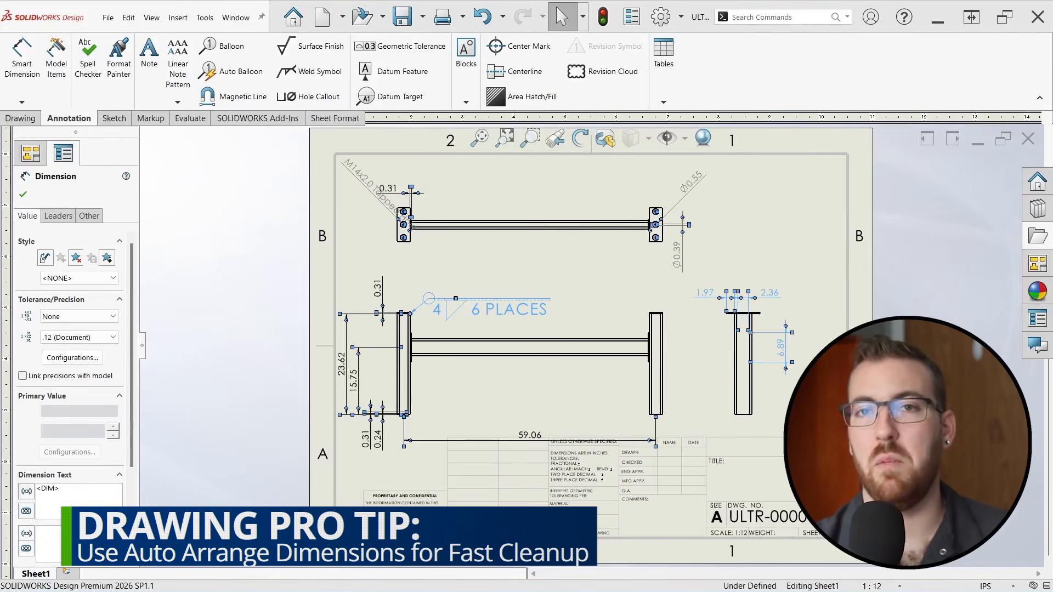
{"action": "left_click", "coordinate": [528, 394]}
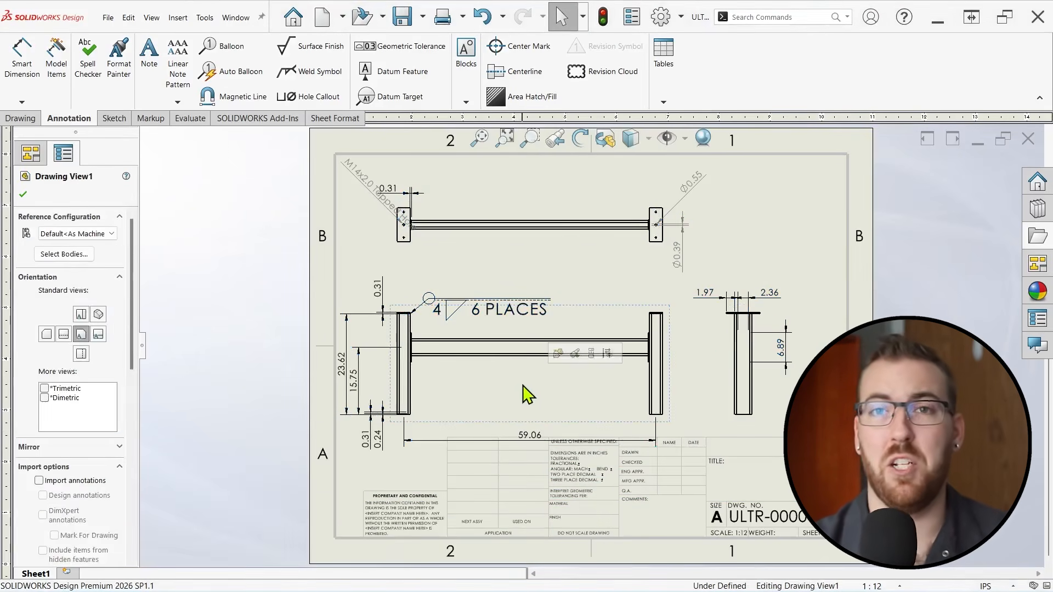
{"action": "scroll", "coordinate": [436, 318], "scroll_direction": "down", "scroll_amount": 3}
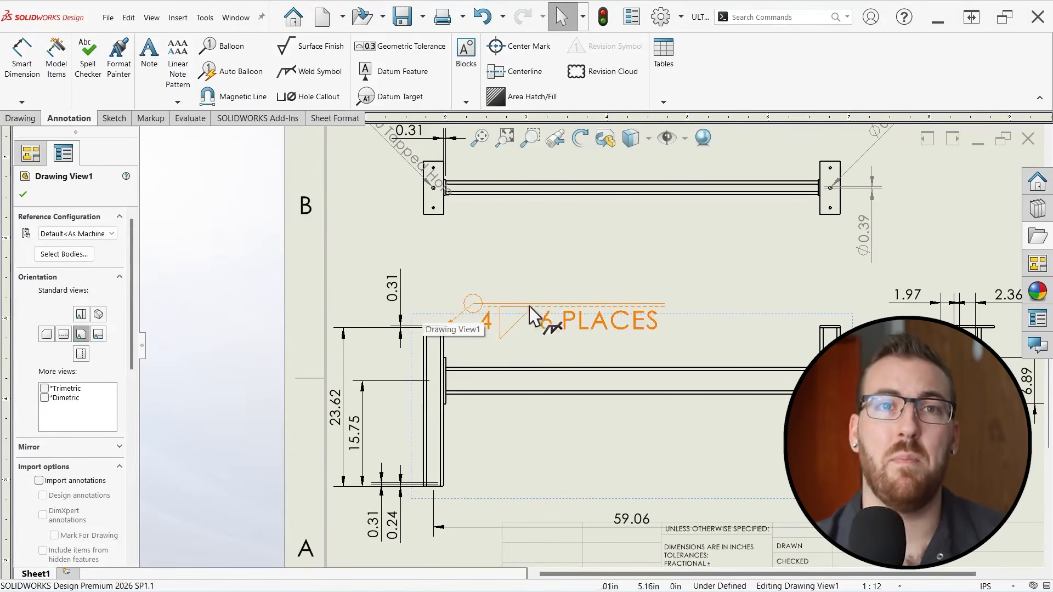
{"action": "mouse_move", "coordinate": [723, 296]}
{"action": "middle_mouse_down"}
{"action": "mouse_move", "coordinate": [733, 299]}
{"action": "mouse_move", "coordinate": [696, 270]}
{"action": "mouse_move", "coordinate": [634, 266]}
{"action": "mouse_move", "coordinate": [564, 305]}
{"action": "mouse_move", "coordinate": [545, 355]}
{"action": "mouse_move", "coordinate": [552, 378]}
{"action": "mouse_move", "coordinate": [569, 400]}
{"action": "mouse_move", "coordinate": [649, 417]}
{"action": "middle_mouse_up"}
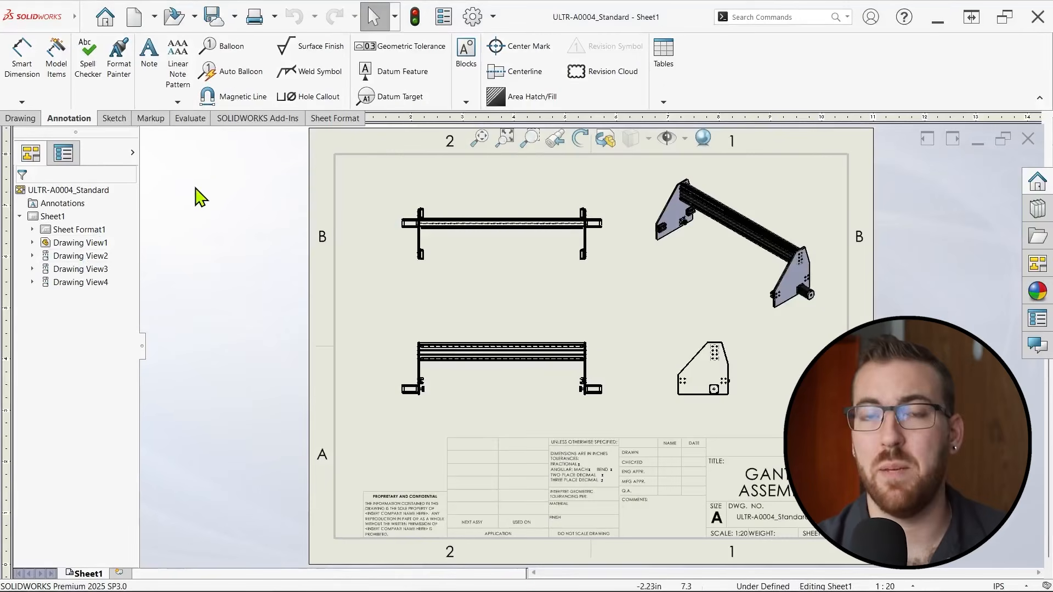
- Start saving the drawing as a Dwg copy and examine the DXF/DWG export options down to the lower settings
{"action": "left_click", "coordinate": [234, 16]}
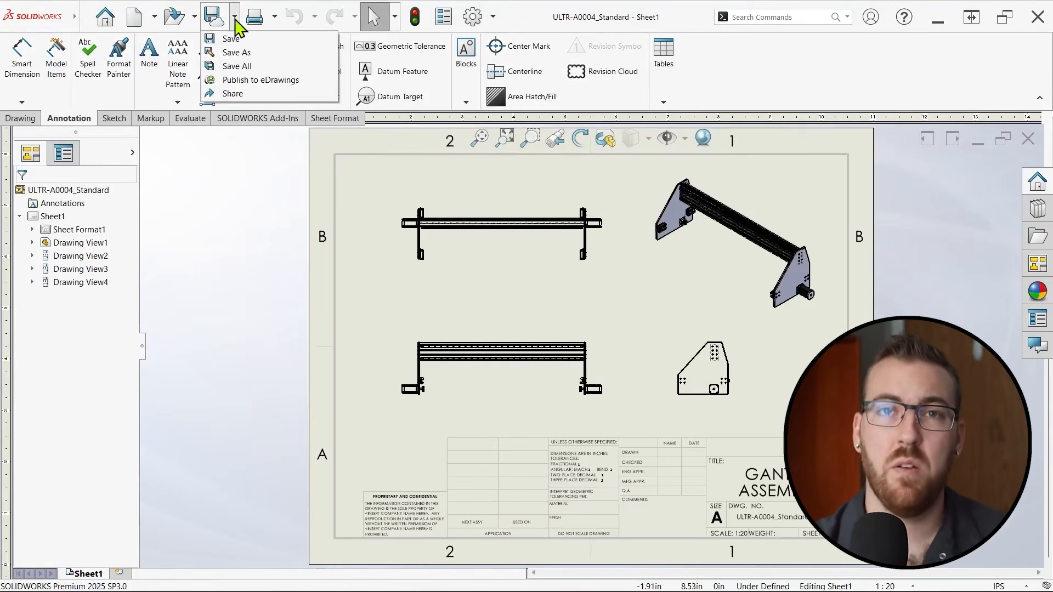
{"action": "left_click", "coordinate": [242, 54]}
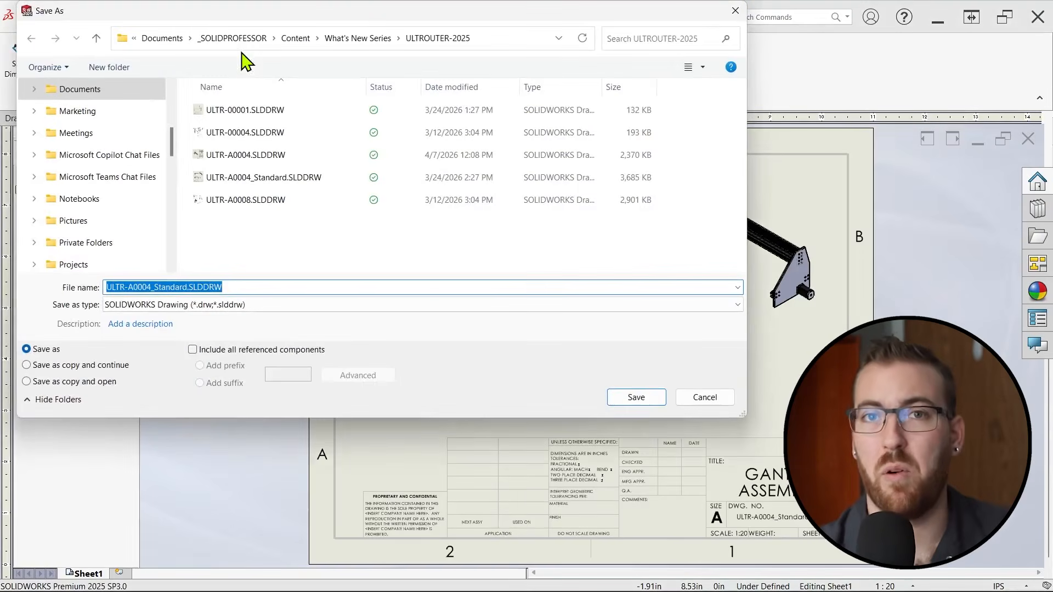
{"action": "left_click", "coordinate": [260, 304]}
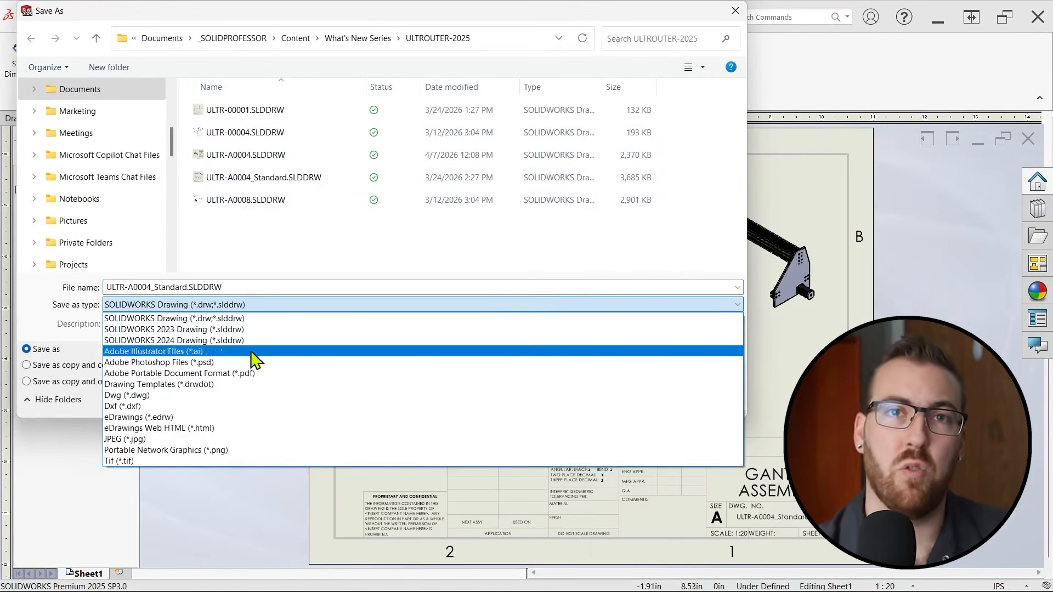
{"action": "left_click", "coordinate": [247, 395]}
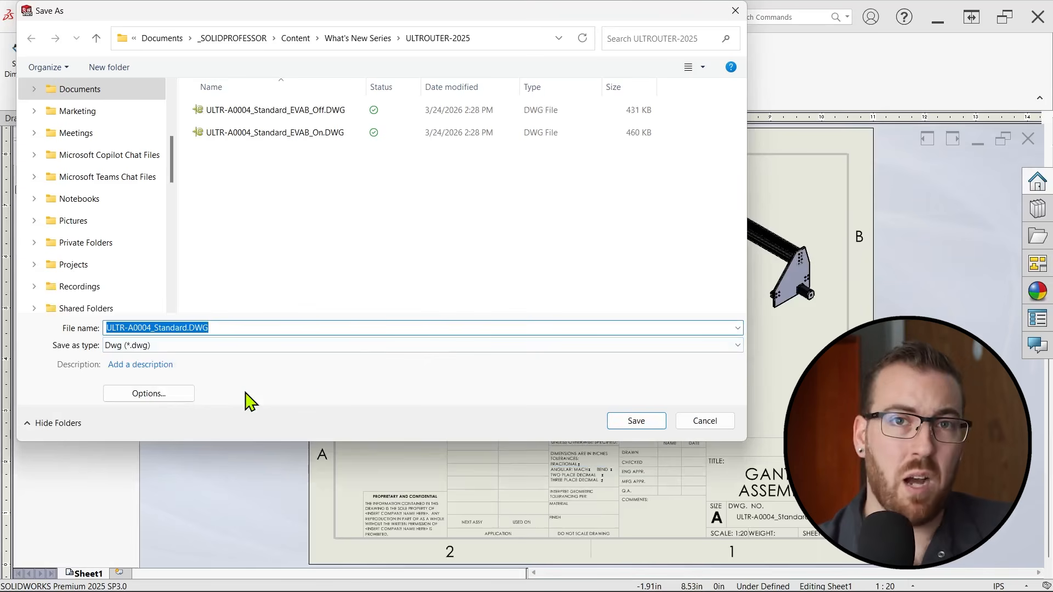
{"action": "left_click", "coordinate": [173, 395]}
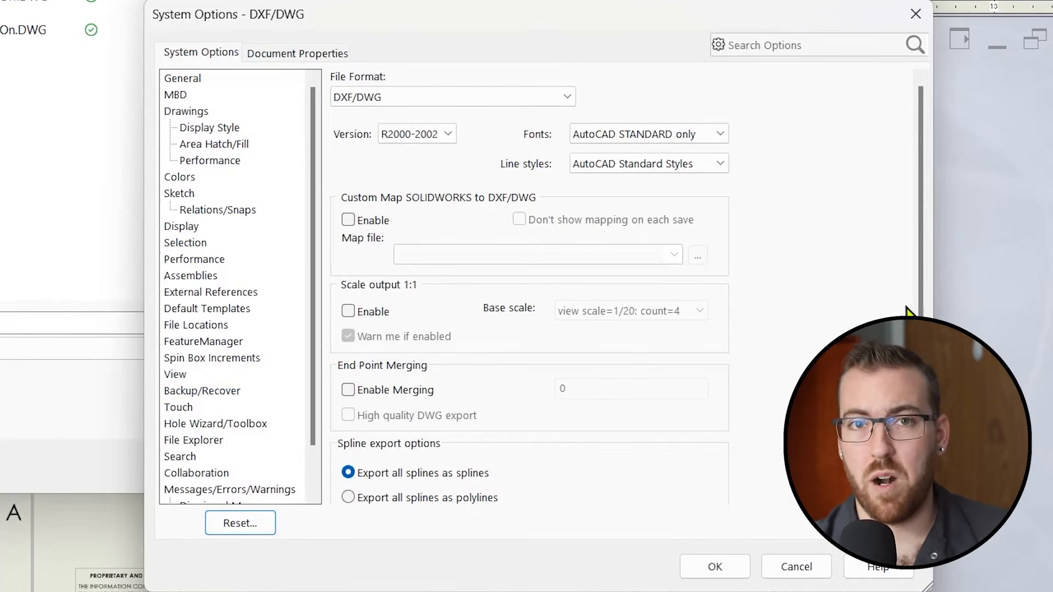
{"action": "left_click_drag", "start_coordinate": [920, 303], "coordinate": [920, 418]}
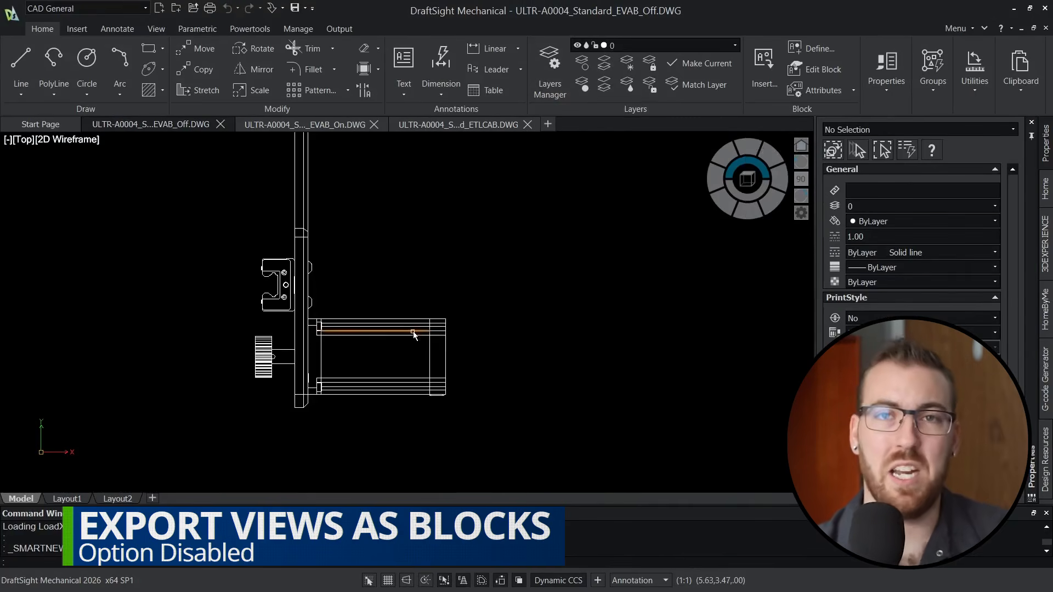
- In DraftSight's ULTR-A0004_Standard_EVAB_Off.DWG, try to stretch the lines of the motor's end cap from its upper outer corner
{"action": "left_click_drag", "start_coordinate": [406, 311], "coordinate": [477, 421]}
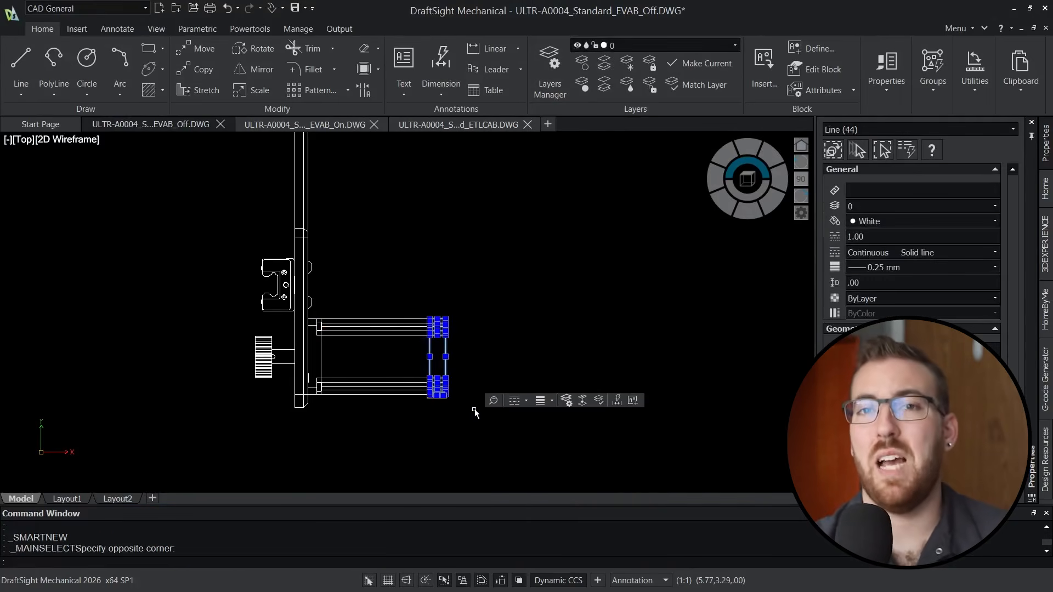
{"action": "left_click", "coordinate": [447, 322]}
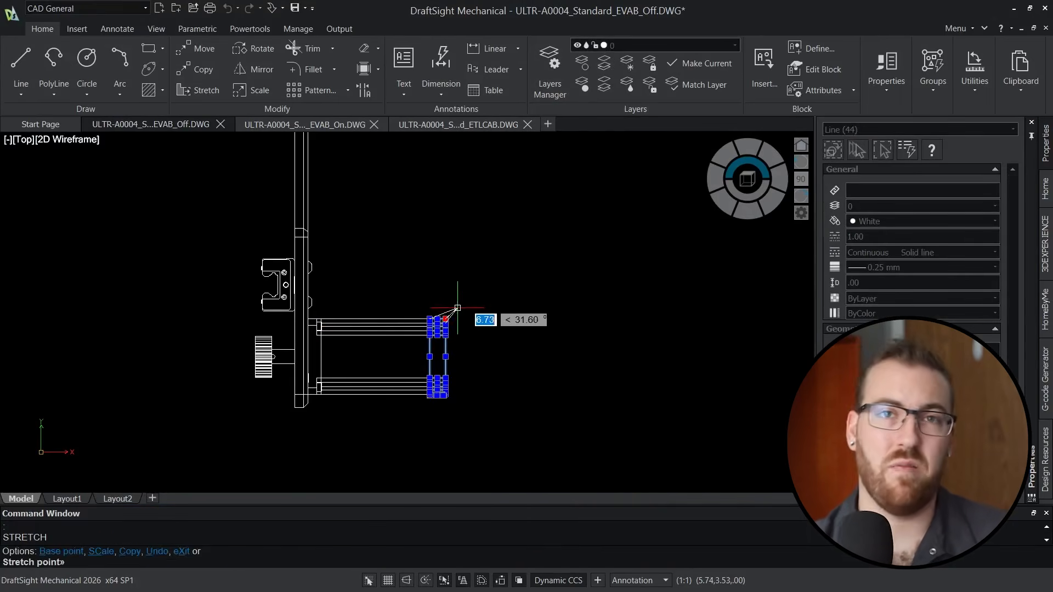
{"action": "left_click", "coordinate": [526, 267]}
{"action": "key", "text": "Escape"}
{"action": "key", "text": "ctrl+z"}
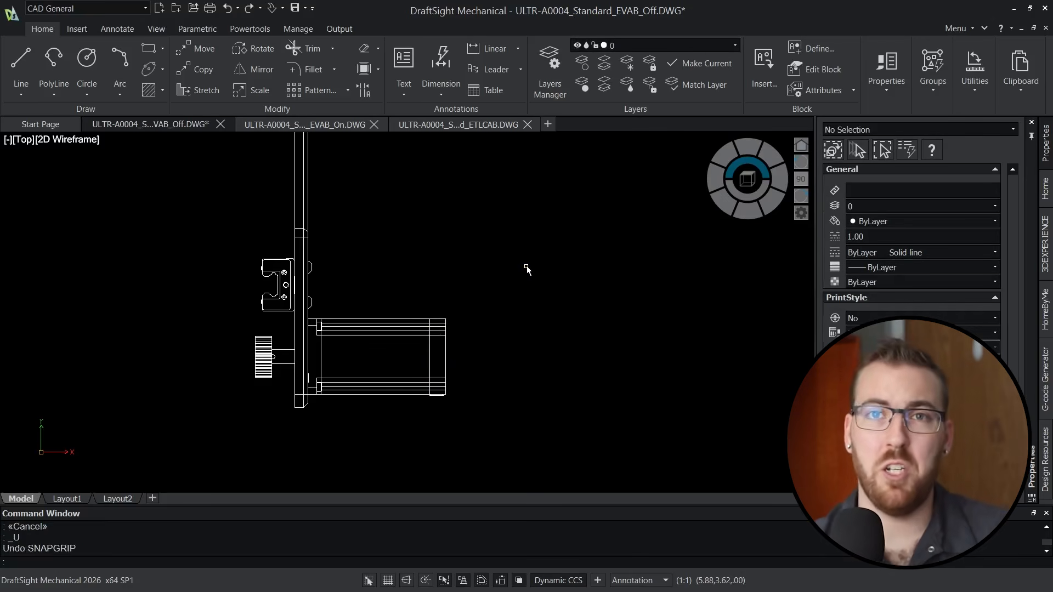
- Move the motor's end-cap lines away from the motor body with MOCORO, using the lower outer corner as base point
{"action": "left_click", "coordinate": [472, 309]}
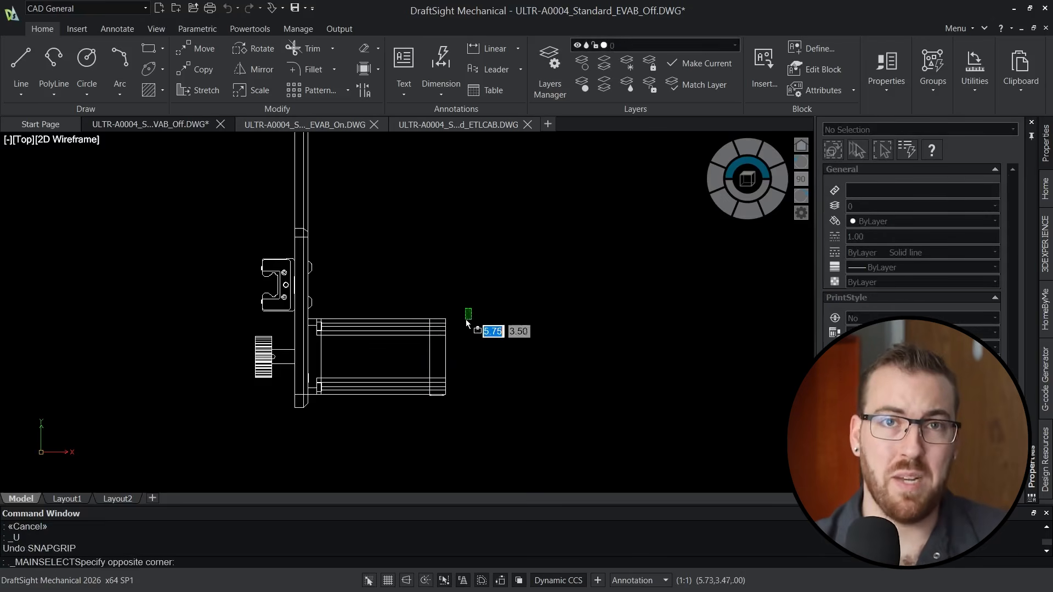
{"action": "left_click", "coordinate": [433, 418]}
{"action": "type", "text": "mocoro"}
{"action": "key", "text": "Return"}
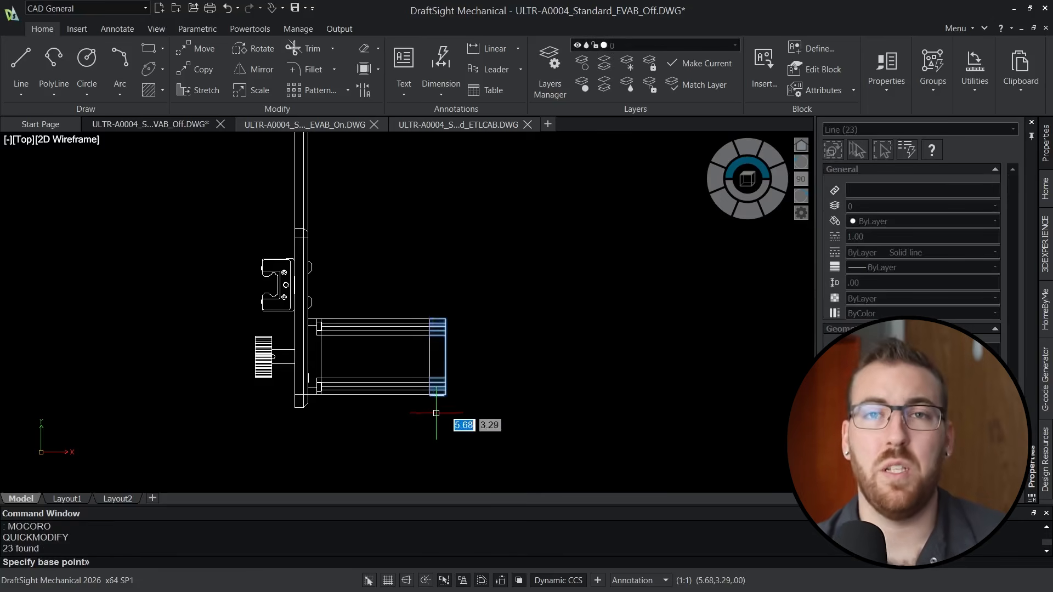
{"action": "left_click", "coordinate": [446, 395]}
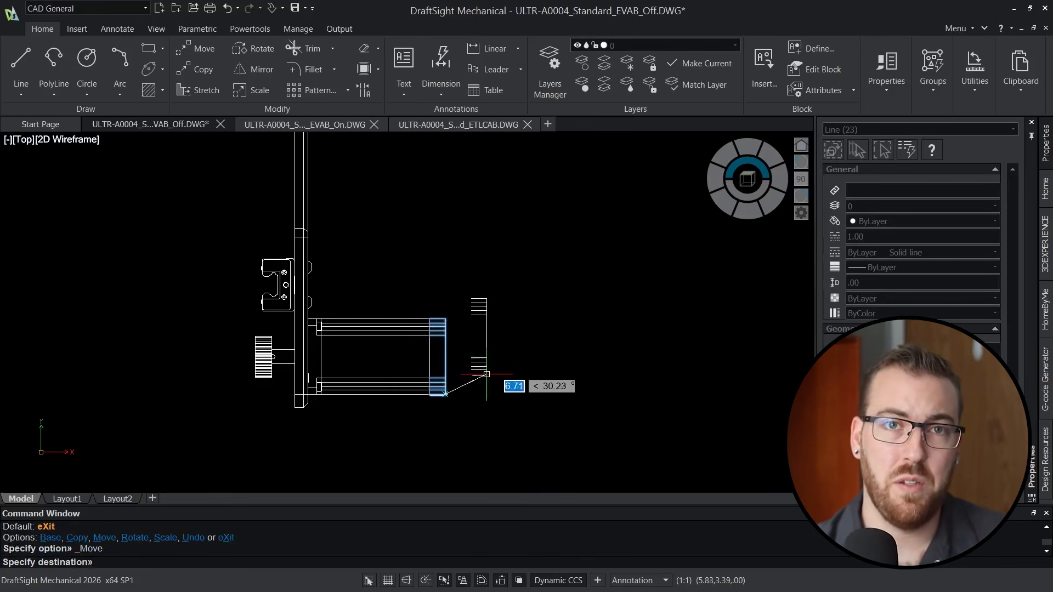
{"action": "left_click", "coordinate": [544, 355]}
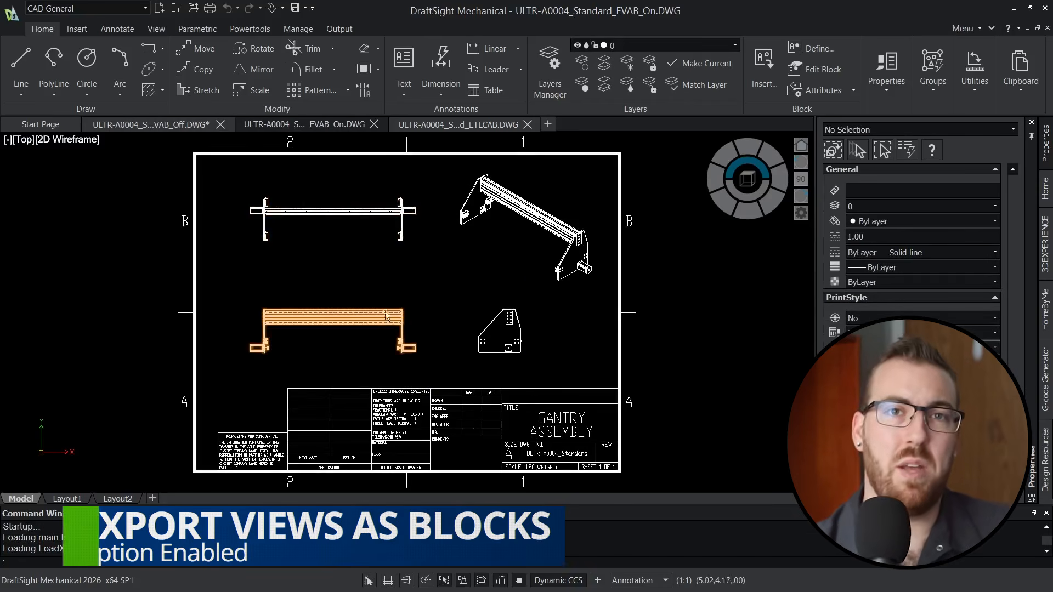
- In ULTR-A0004_Standard_EVAB_On.DWG, move the whole front view block with MOCORO, using the motor's upper outer corner as base point
{"action": "scroll", "coordinate": [422, 357], "scroll_direction": "up", "scroll_amount": 8}
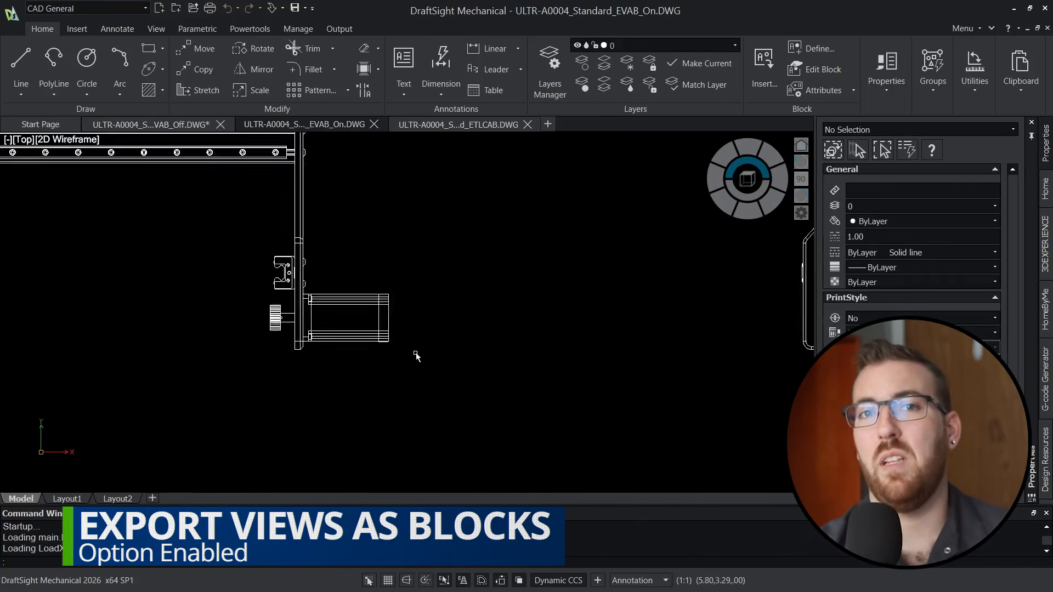
{"action": "middle_click_drag", "start_coordinate": [422, 357], "coordinate": [486, 409]}
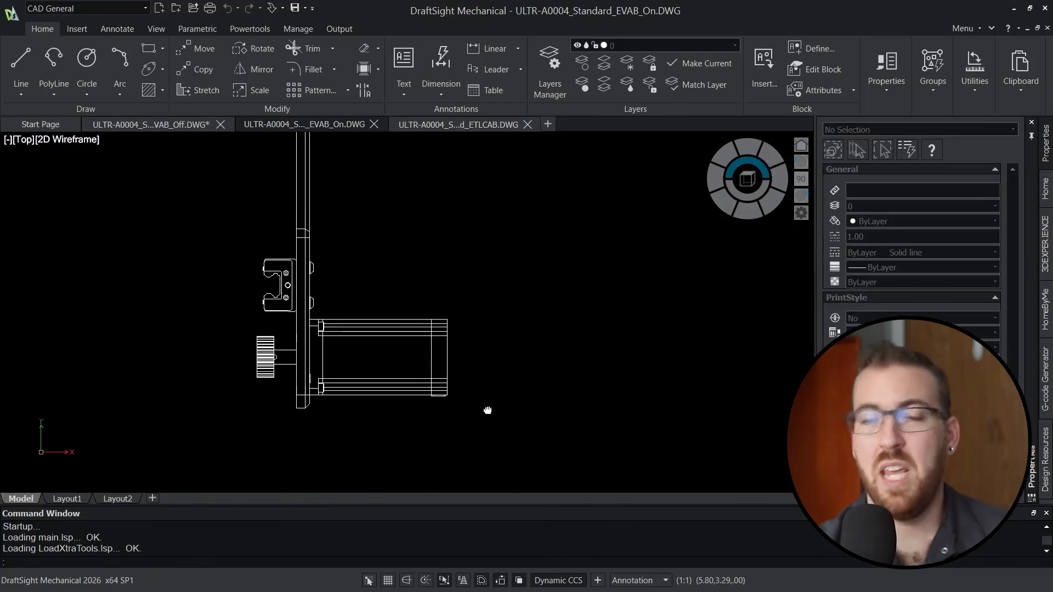
{"action": "left_click", "coordinate": [432, 327]}
{"action": "type", "text": "mocoro"}
{"action": "key", "text": "Return"}
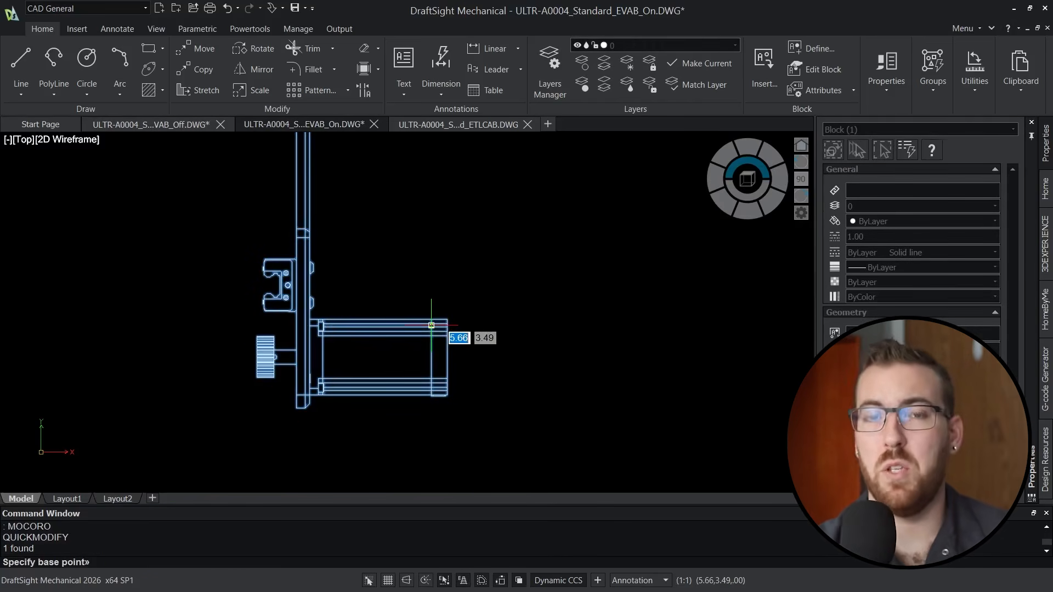
{"action": "left_click", "coordinate": [447, 319]}
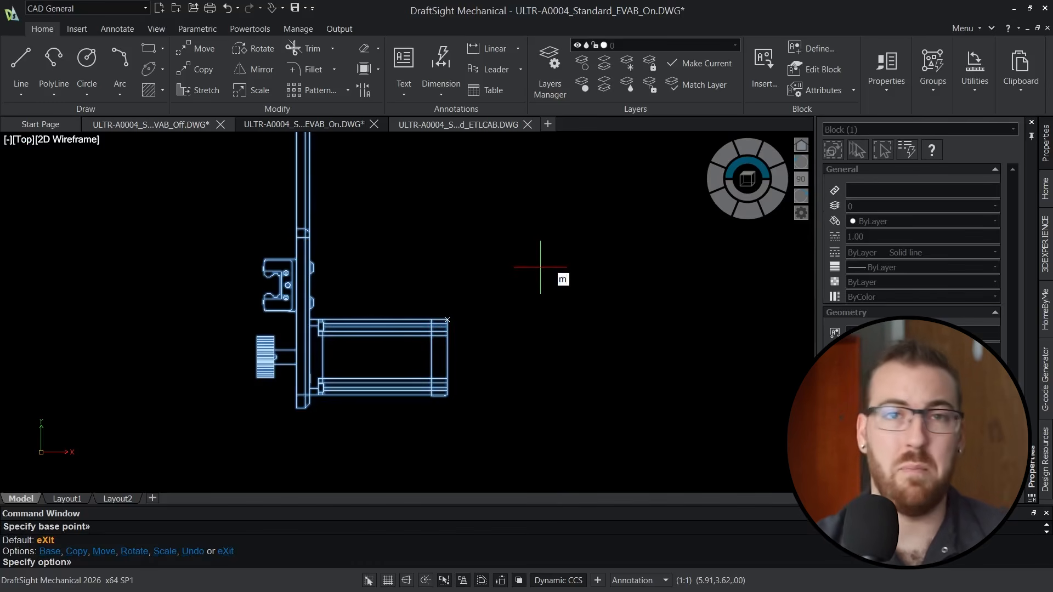
{"action": "type", "text": "m"}
{"action": "key", "text": "Return"}
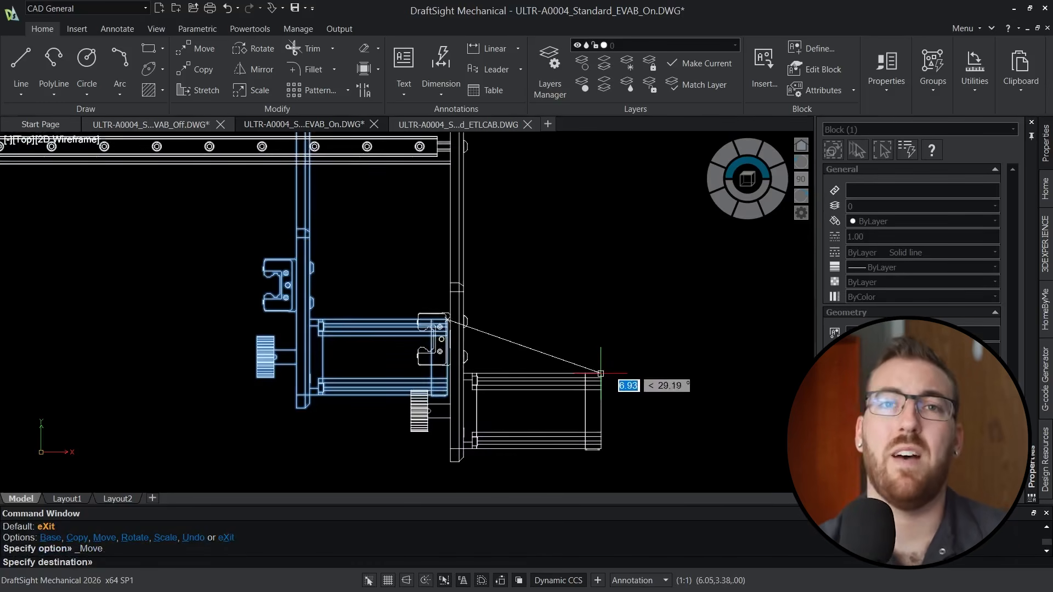
{"action": "left_click", "coordinate": [600, 373]}
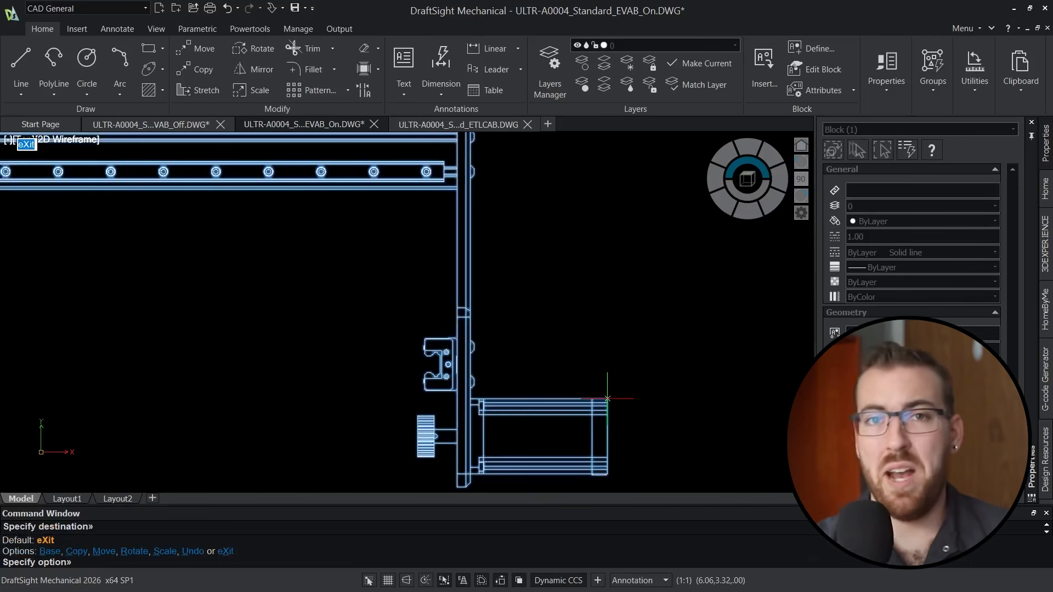
{"action": "key", "text": "Return"}
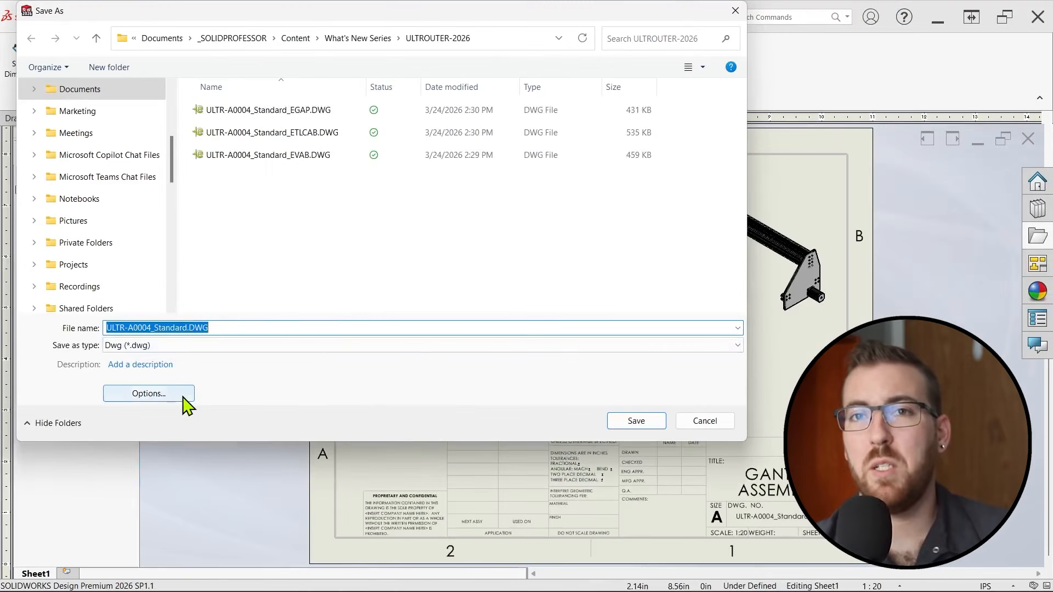
- In SOLIDWORKS 2026, examine the Geometry export options among the DXF/DWG settings for saving the drawing as Dwg
{"action": "left_click", "coordinate": [181, 394]}
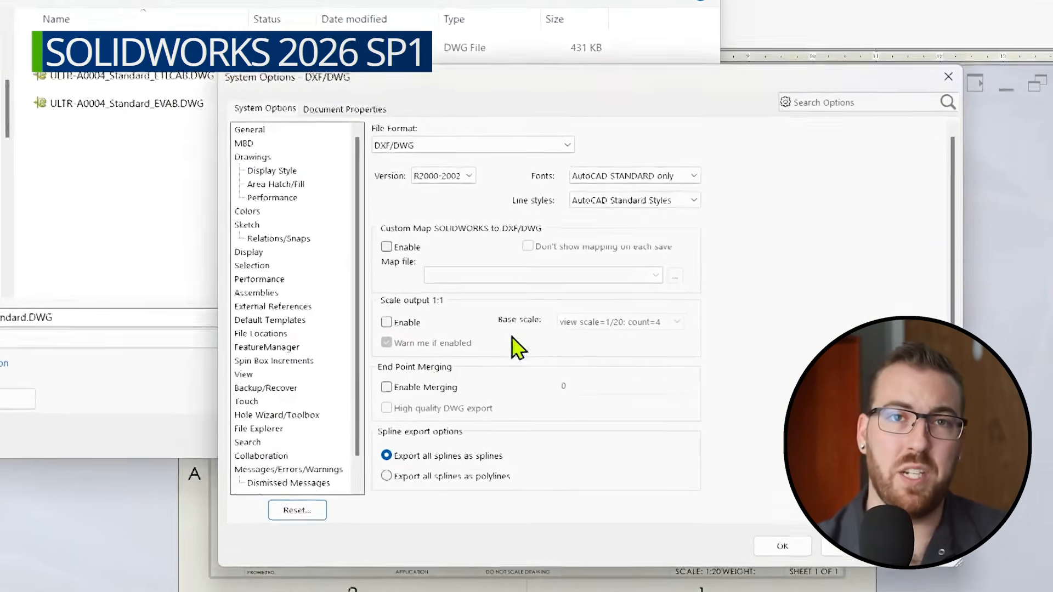
{"action": "scroll", "coordinate": [941, 220], "scroll_direction": "down", "scroll_amount": 4}
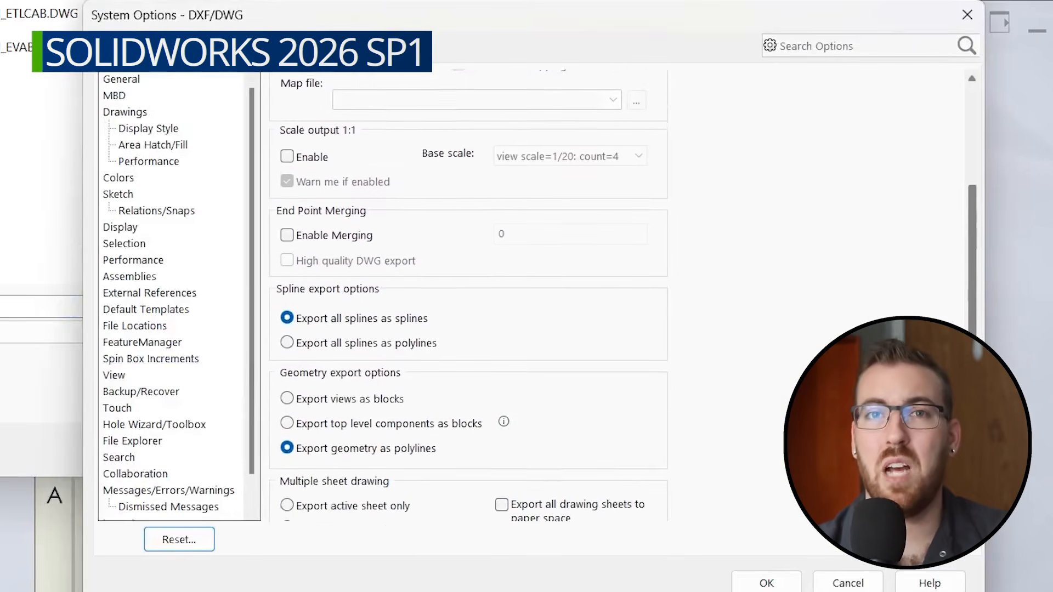
{"action": "scroll", "coordinate": [874, 266], "scroll_direction": "down", "scroll_amount": 1}
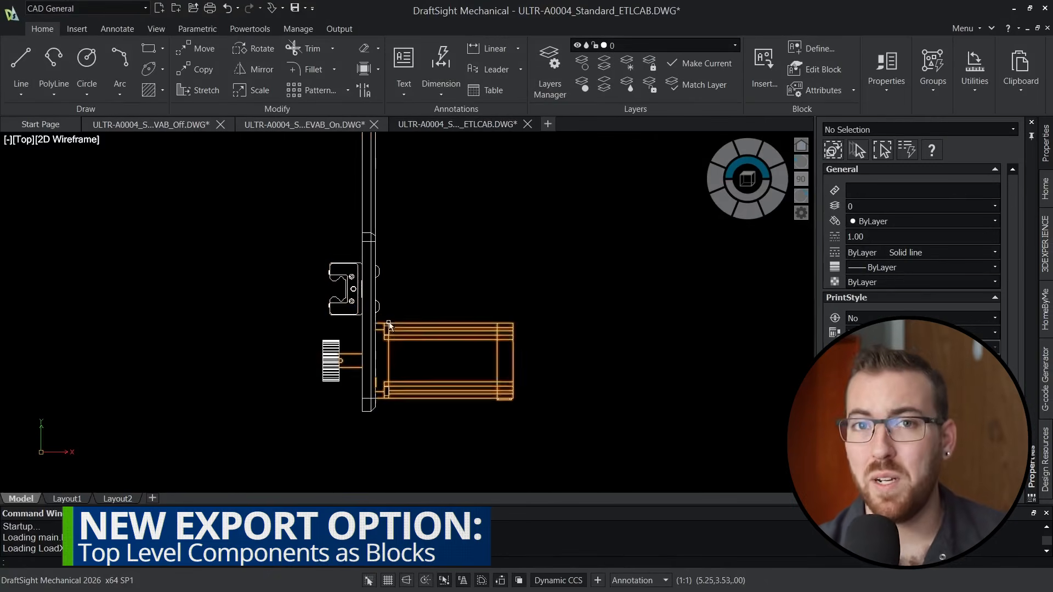
- In DraftSight's ULTR-A0004_Standard_ETLCAB.DWG, move the motor block clear of the side plate and scale it by 1.5 from its upper outer corner
{"action": "left_click", "coordinate": [423, 338]}
{"action": "left_click_drag", "start_coordinate": [424, 339], "coordinate": [571, 284]}
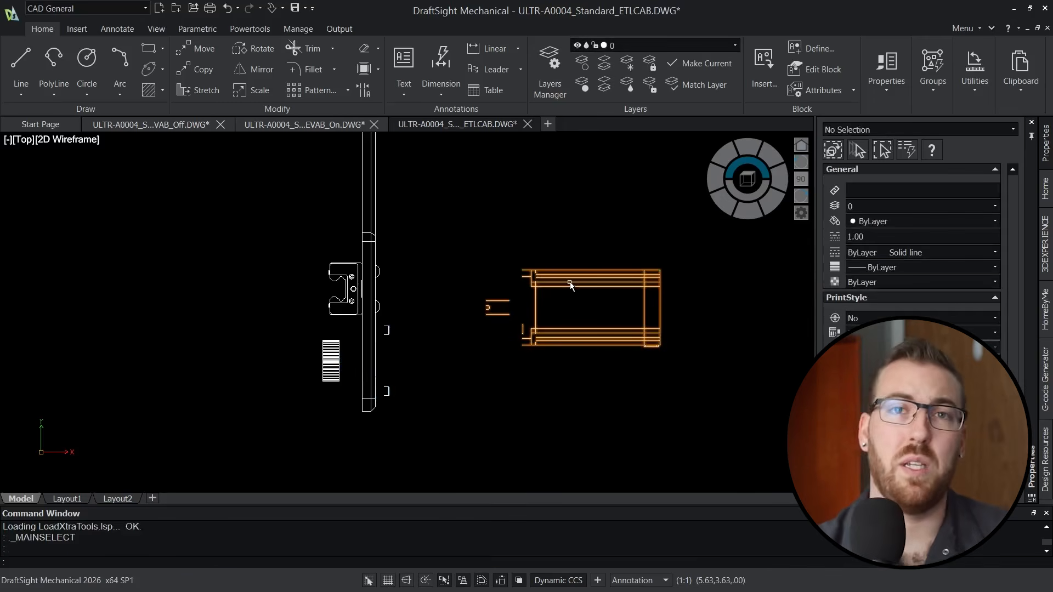
{"action": "left_click", "coordinate": [570, 285]}
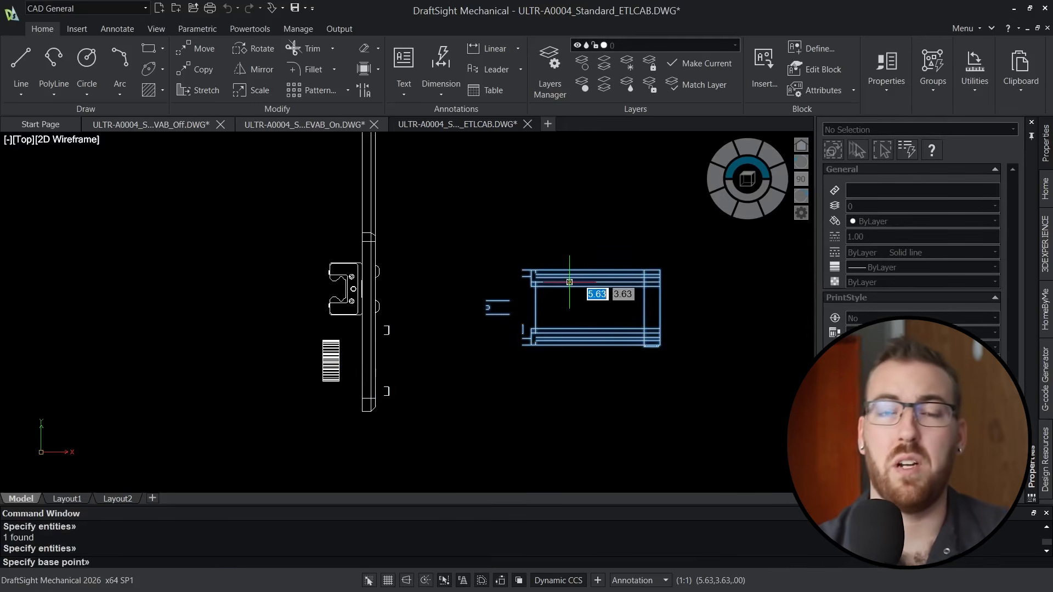
{"action": "left_click", "coordinate": [660, 272]}
{"action": "type", "text": "s"}
{"action": "key", "text": "Return"}
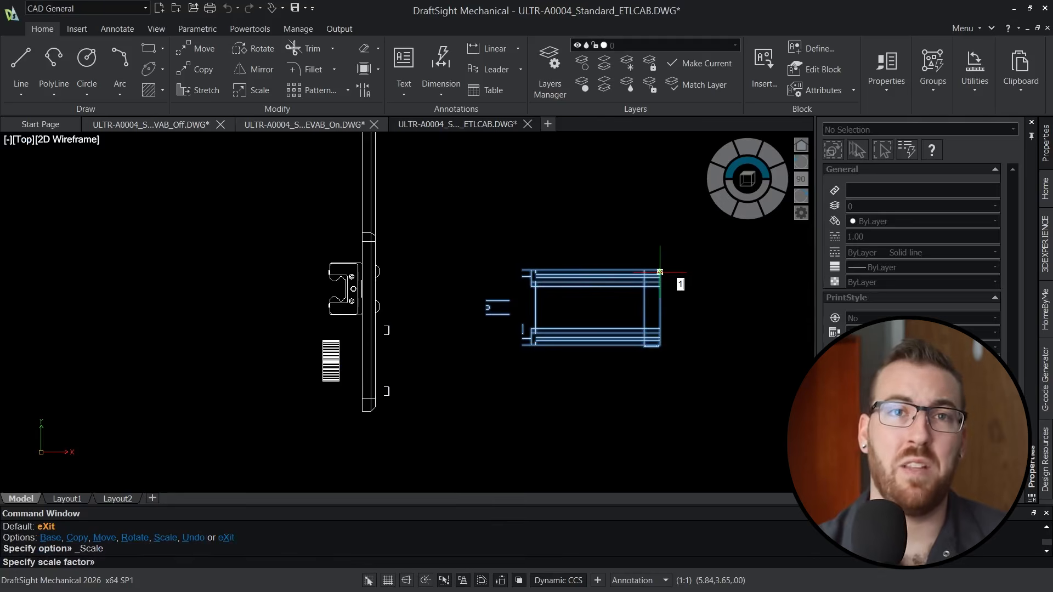
{"action": "type", "text": "1.5"}
{"action": "key", "text": "Return"}
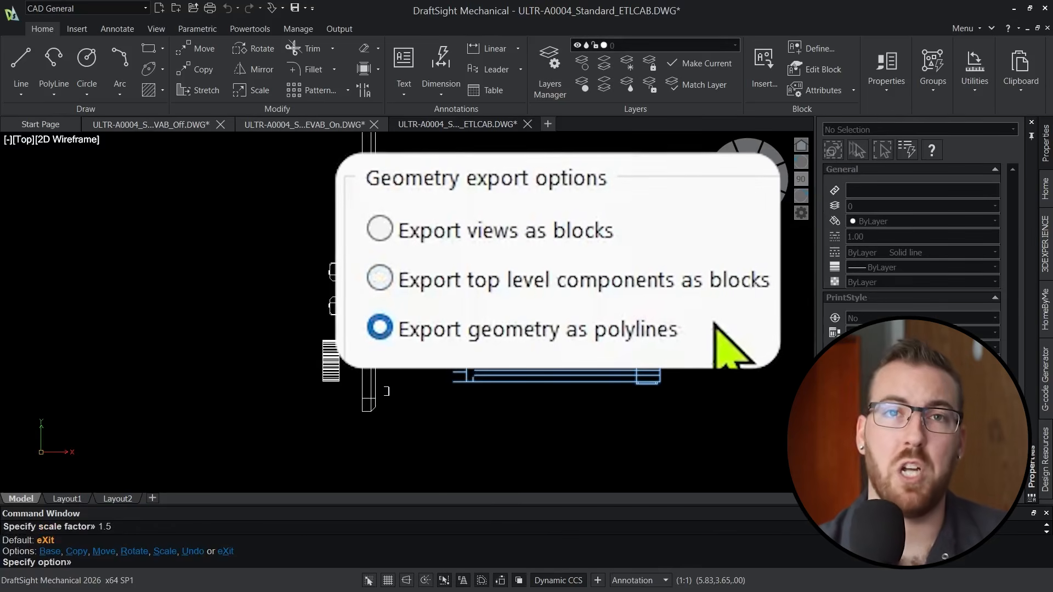
- Rotate the scaled motor block freehand about the same corner and end the modification
{"action": "type", "text": "r"}
{"action": "key", "text": "Return"}
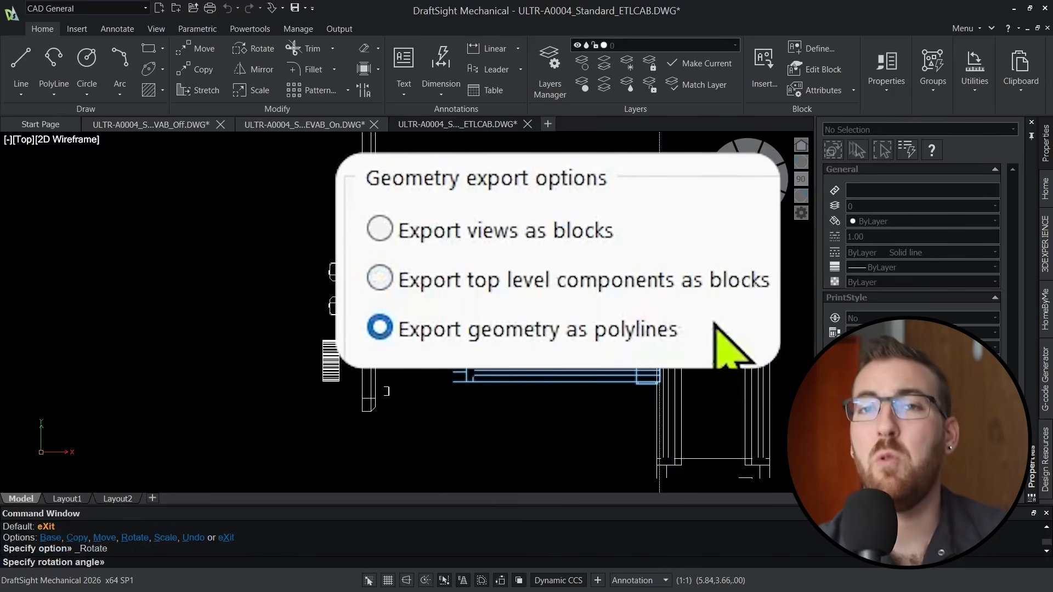
{"action": "key", "text": "Escape"}
{"action": "key", "text": "Escape"}
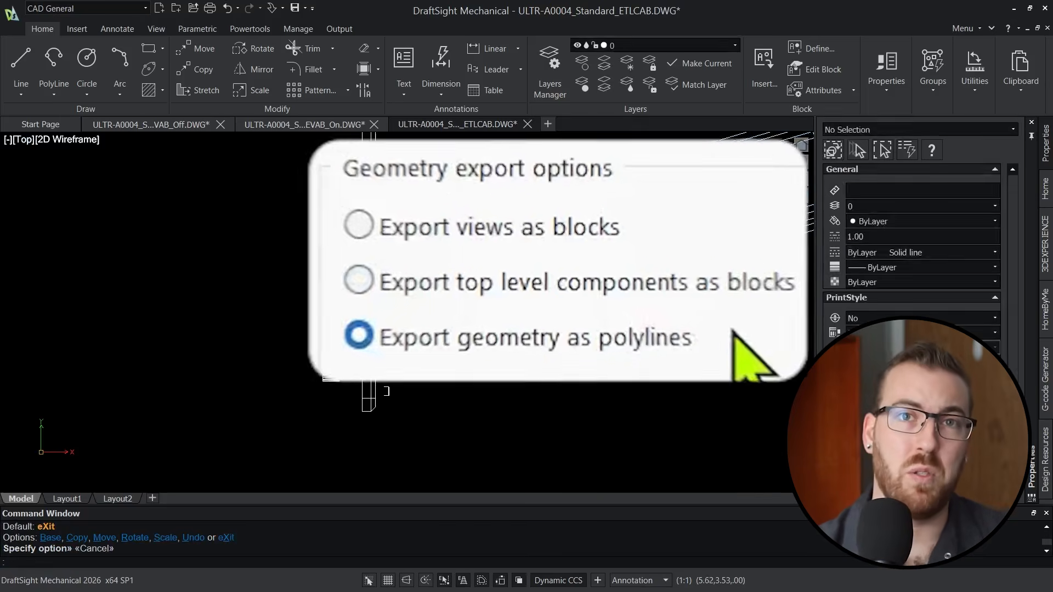
- Move the slotted bracket block and the ribbed pinion block separately away from the side plate
{"action": "mouse_move", "coordinate": [611, 323]}
{"action": "middle_mouse_down"}
{"action": "mouse_move", "coordinate": [395, 430]}
{"action": "mouse_move", "coordinate": [505, 365]}
{"action": "mouse_move", "coordinate": [702, 295]}
{"action": "middle_mouse_up"}
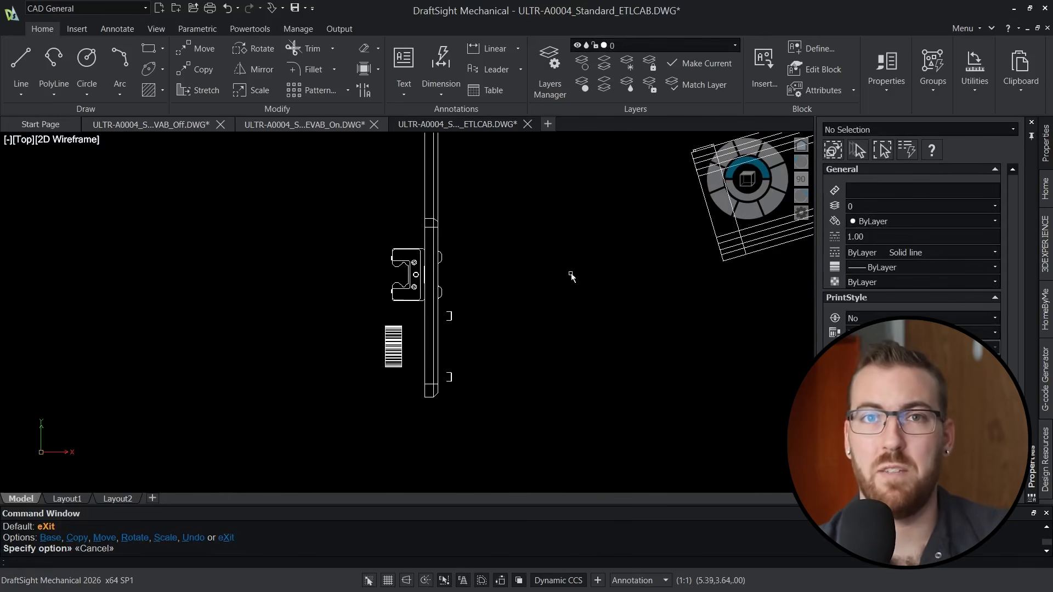
{"action": "left_click", "coordinate": [413, 255]}
{"action": "left_click_drag", "start_coordinate": [413, 255], "coordinate": [292, 255]}
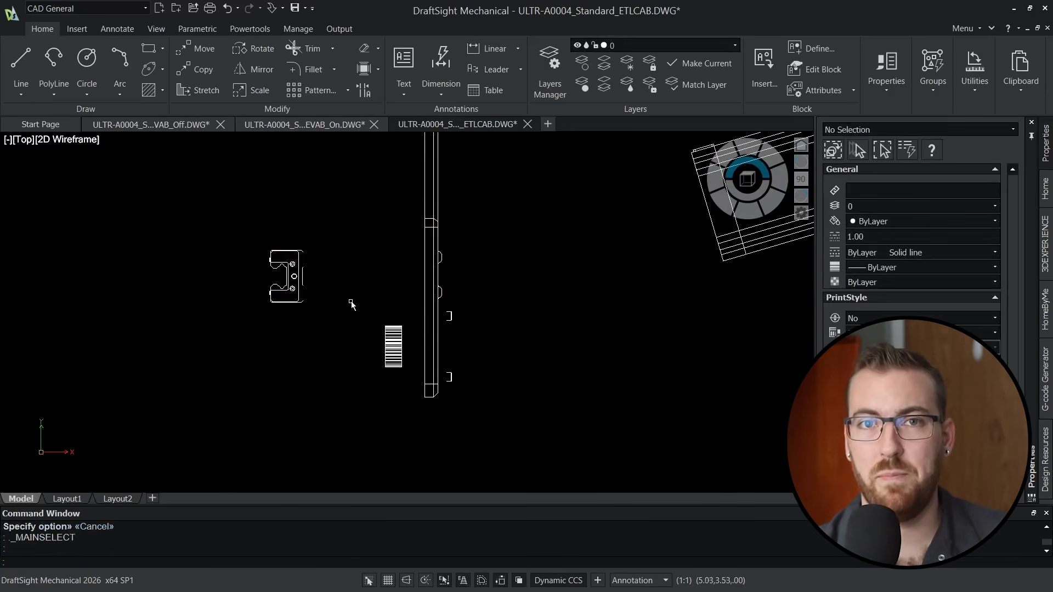
{"action": "left_click", "coordinate": [393, 344]}
{"action": "left_click_drag", "start_coordinate": [393, 344], "coordinate": [324, 415]}
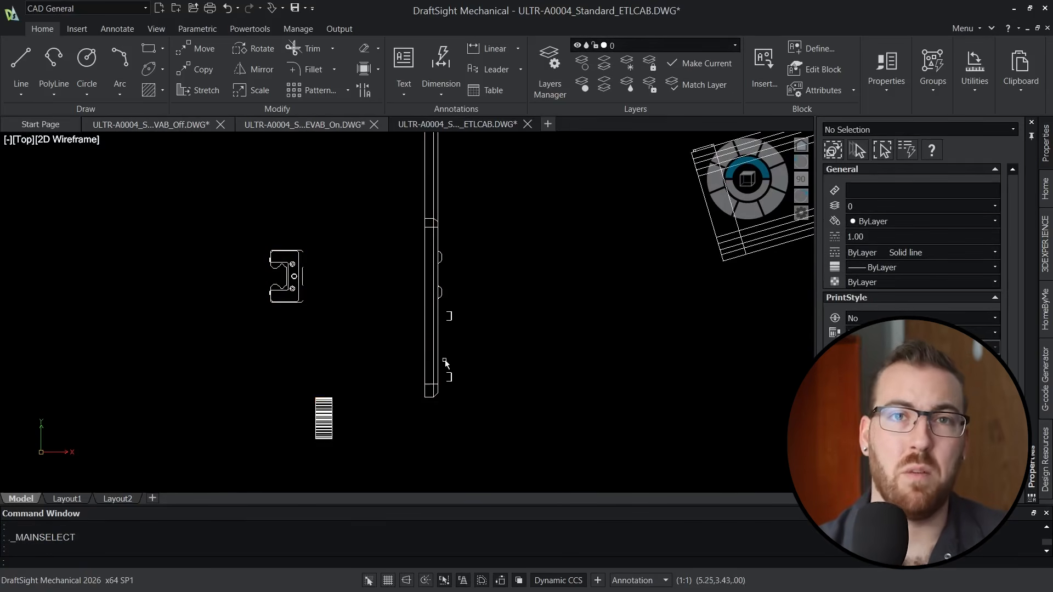
- Explode the rotated motor block into individual entities
{"action": "middle_click_drag", "start_coordinate": [592, 309], "coordinate": [265, 435]}
{"action": "left_click", "coordinate": [446, 285]}
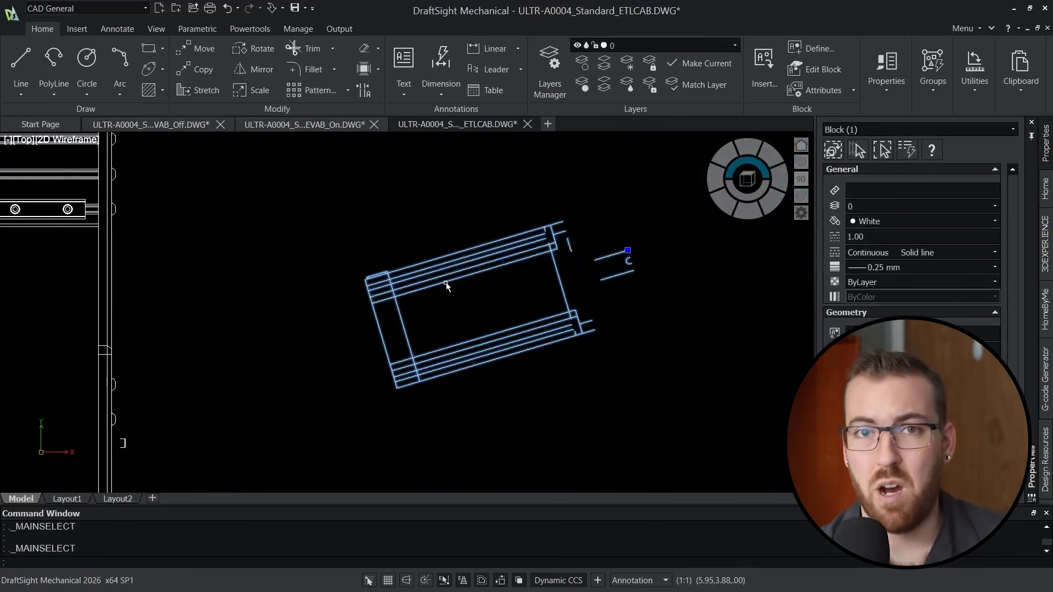
{"action": "type", "text": "EXP"}
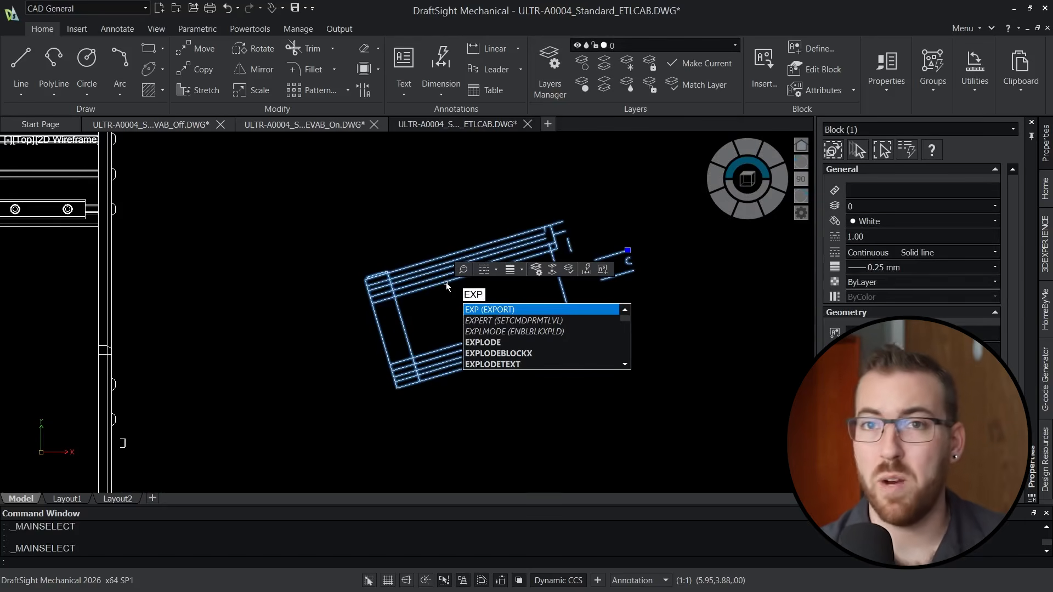
{"action": "left_click", "coordinate": [482, 342]}
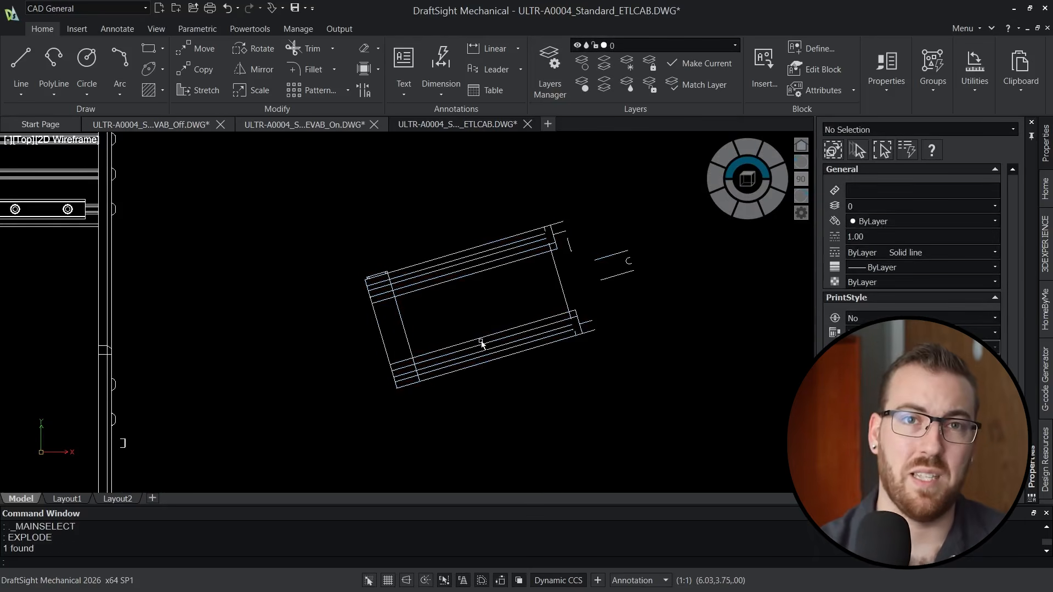
- Check that single lines of the exploded motor can be picked, and stretch the inner long line's endpoint diagonally across the motor
{"action": "left_click", "coordinate": [464, 282]}
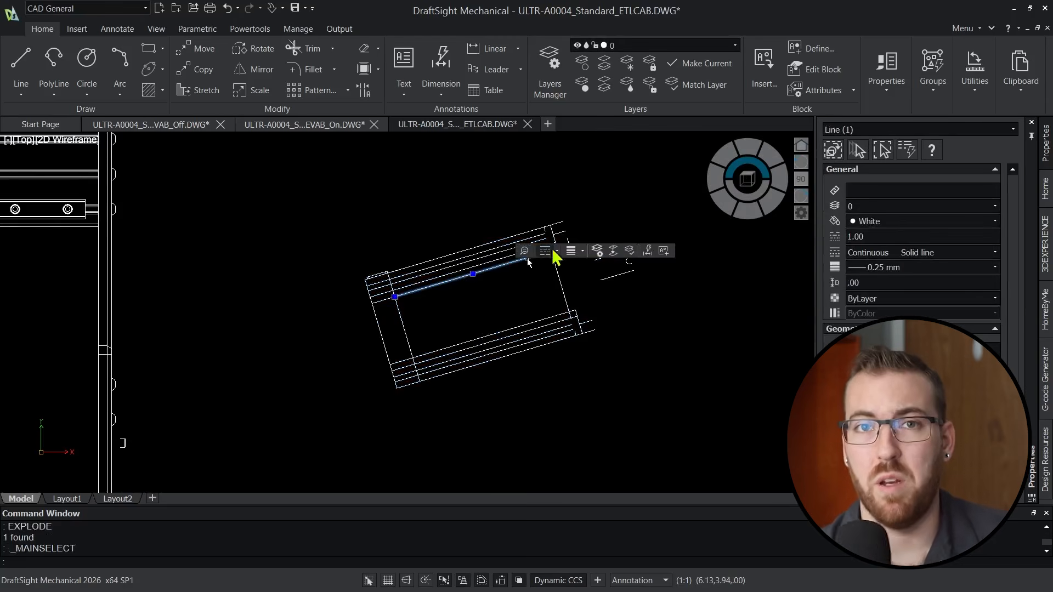
{"action": "key", "text": "Escape"}
{"action": "left_click", "coordinate": [542, 257]}
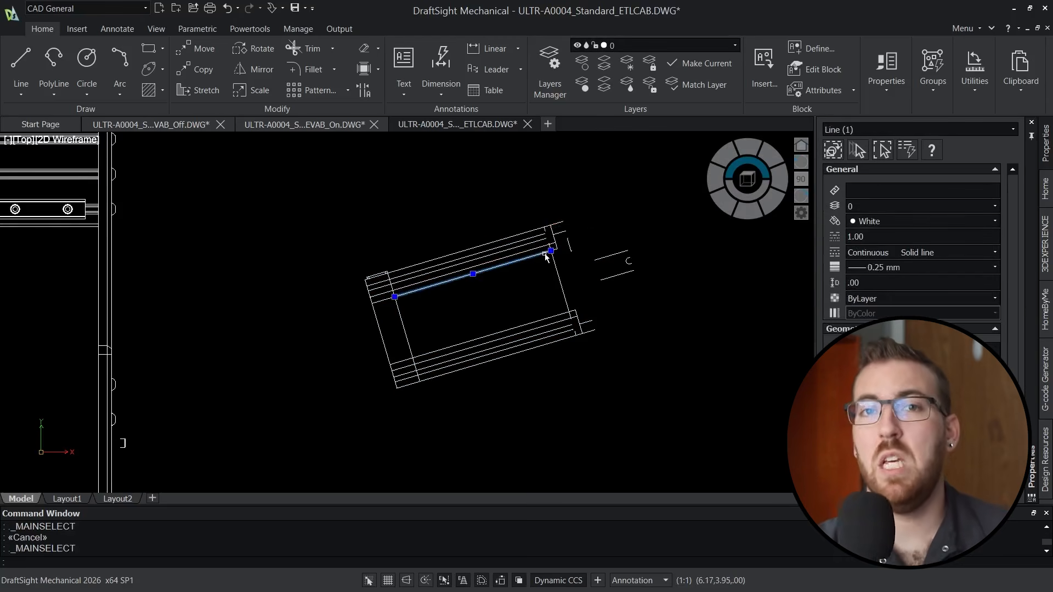
{"action": "key", "text": "Escape"}
{"action": "left_click", "coordinate": [541, 308]}
{"action": "left_click", "coordinate": [543, 307]}
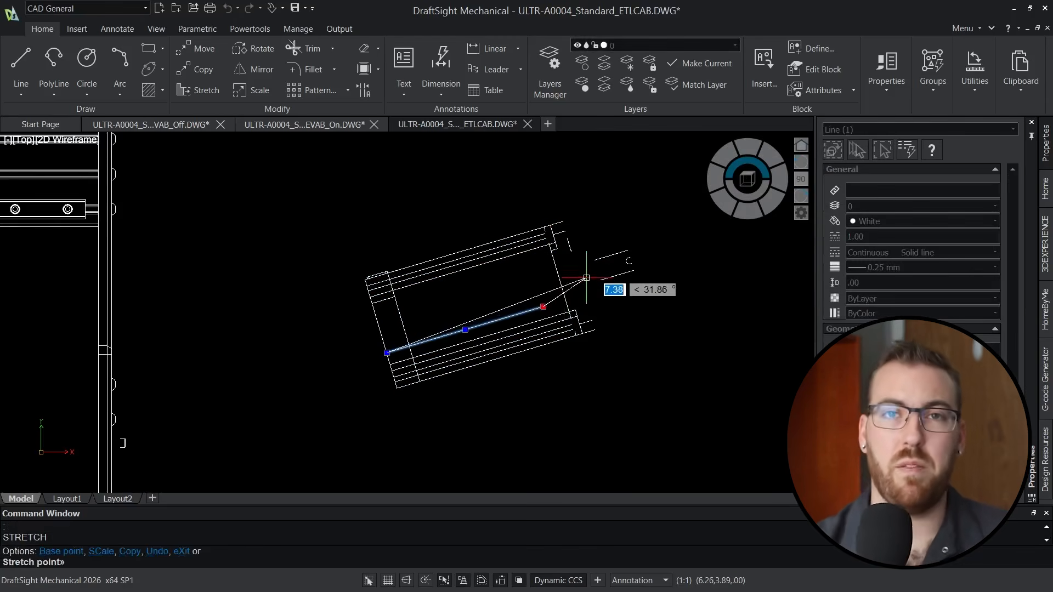
{"action": "left_click", "coordinate": [550, 245]}
{"action": "key", "text": "Escape"}
{"action": "left_click", "coordinate": [387, 356]}
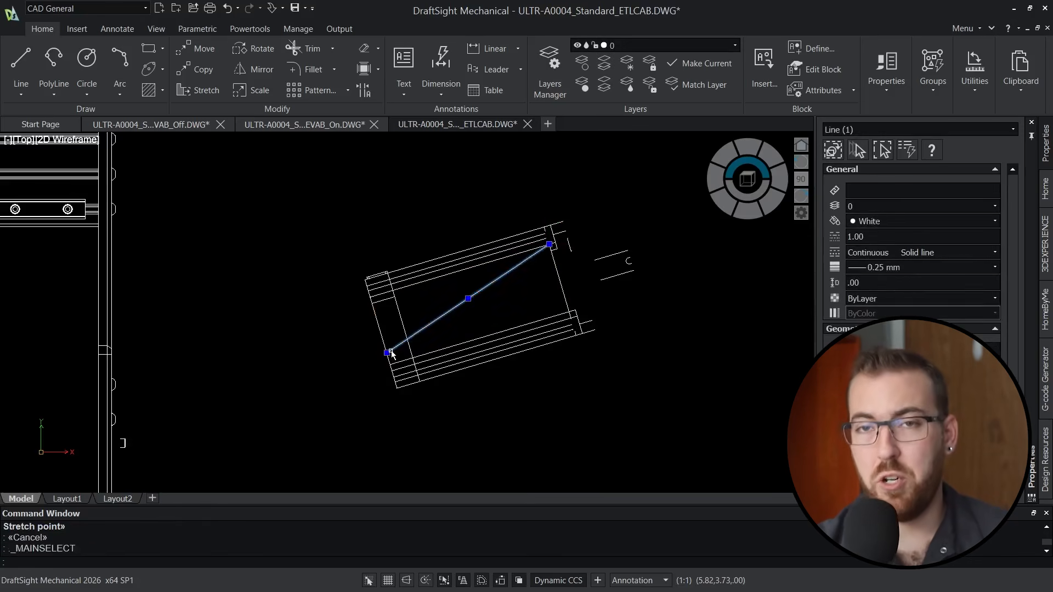
{"action": "left_click", "coordinate": [386, 355]}
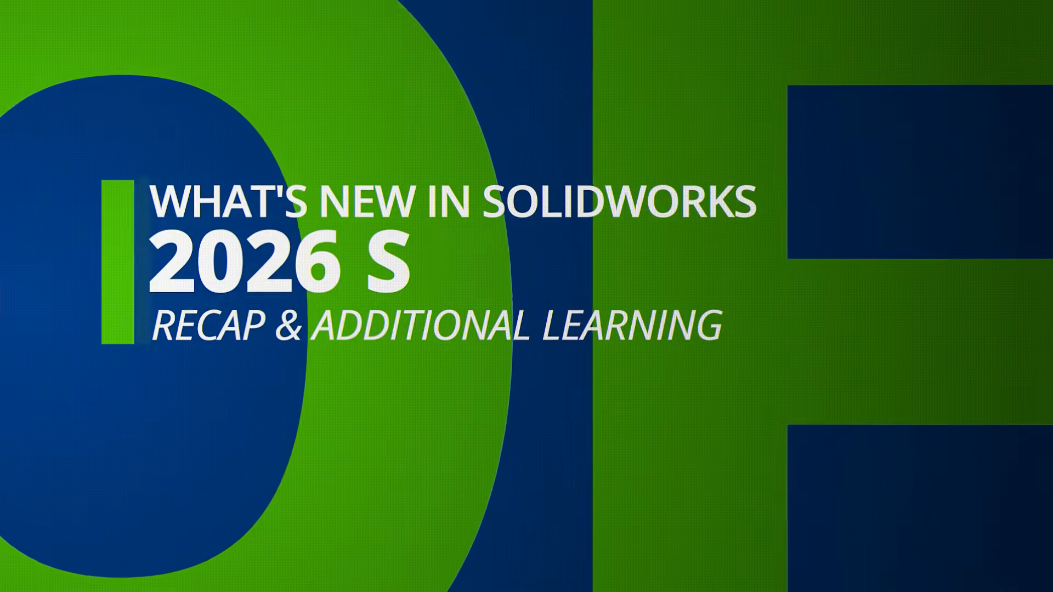